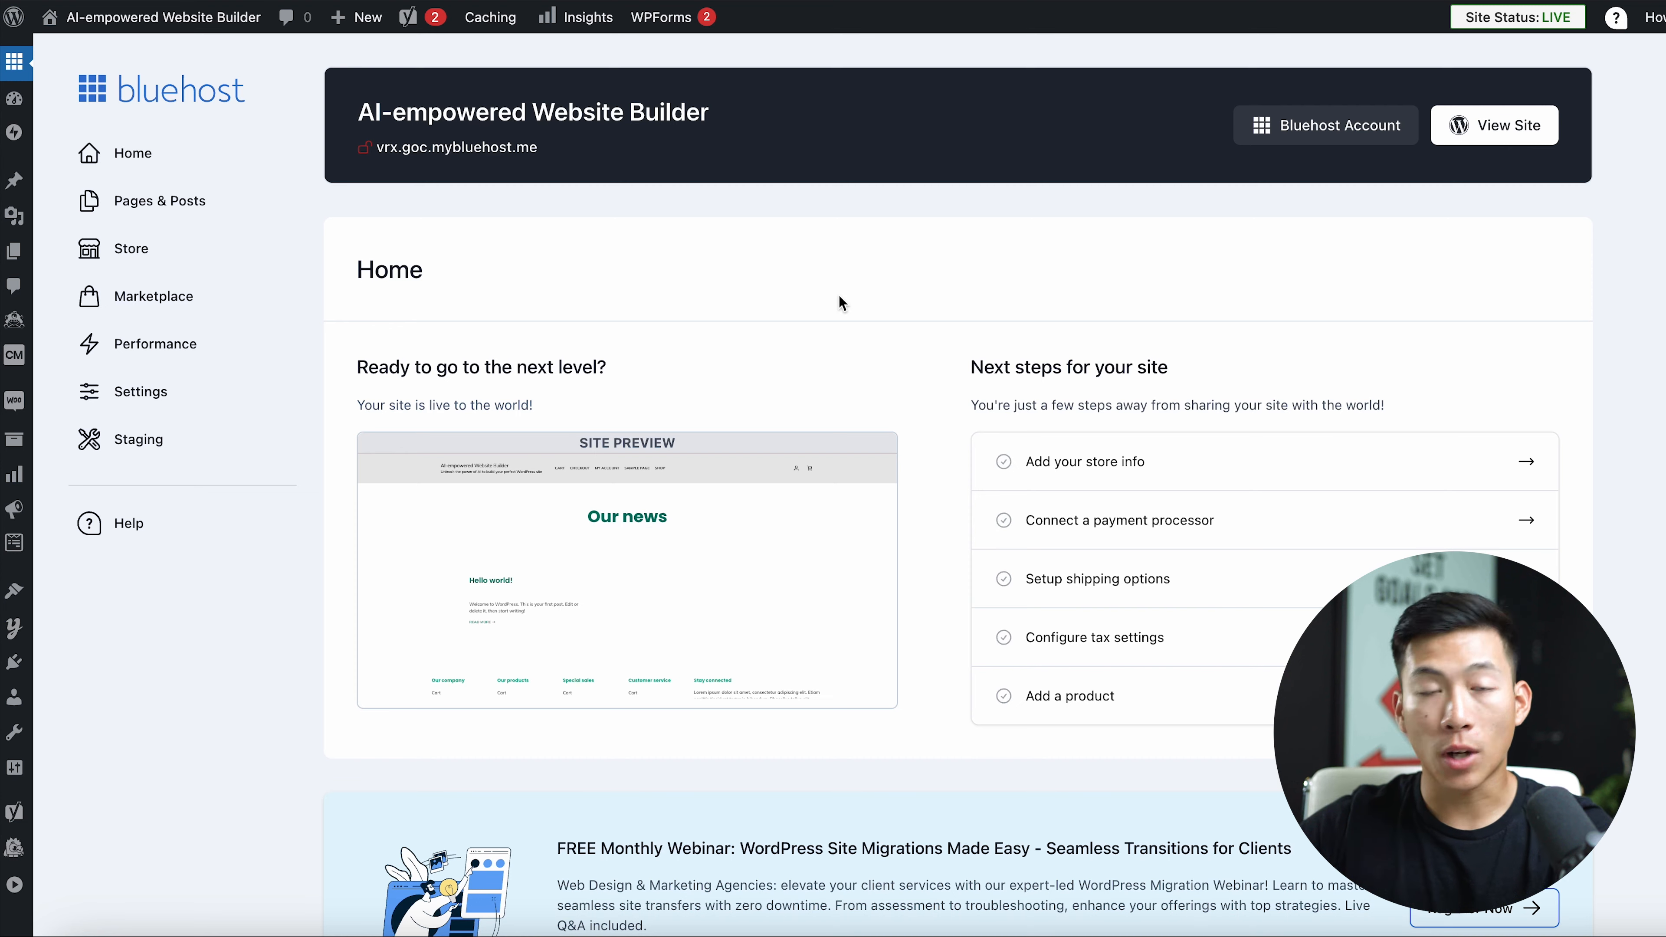
Step: Open the site for editing, dismiss the welcome message and look through the Blog Home template
{"action": "mouse_move", "coordinate": [714, 410]}
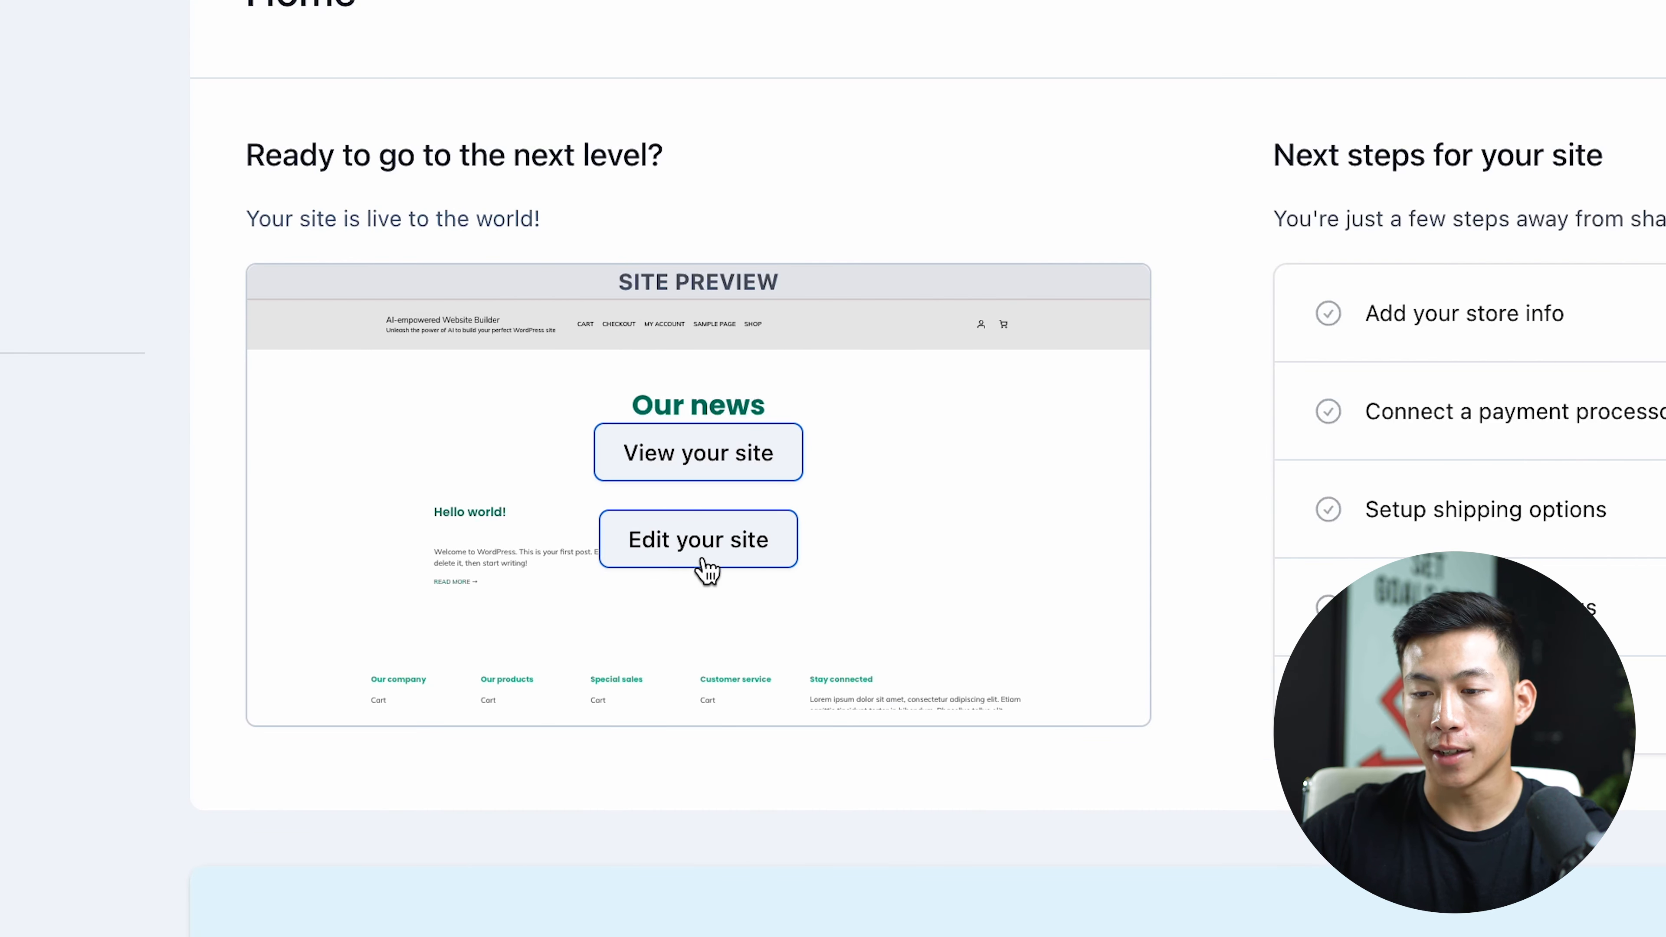
{"action": "left_click", "coordinate": [696, 559]}
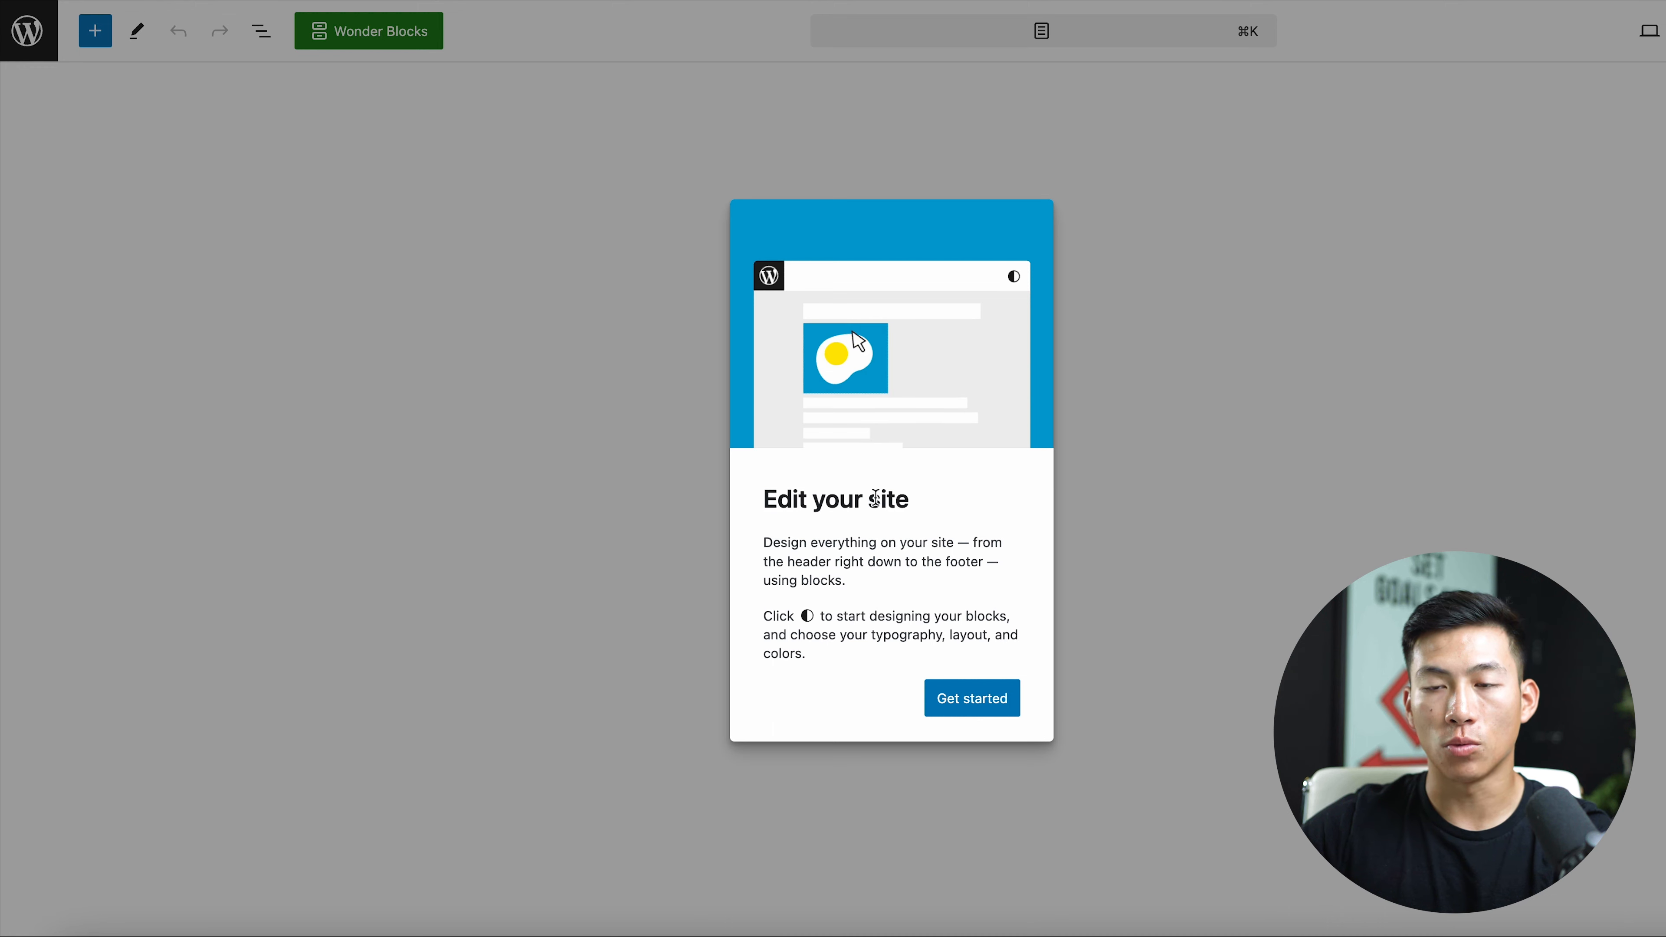
{"action": "left_click", "coordinate": [1005, 708]}
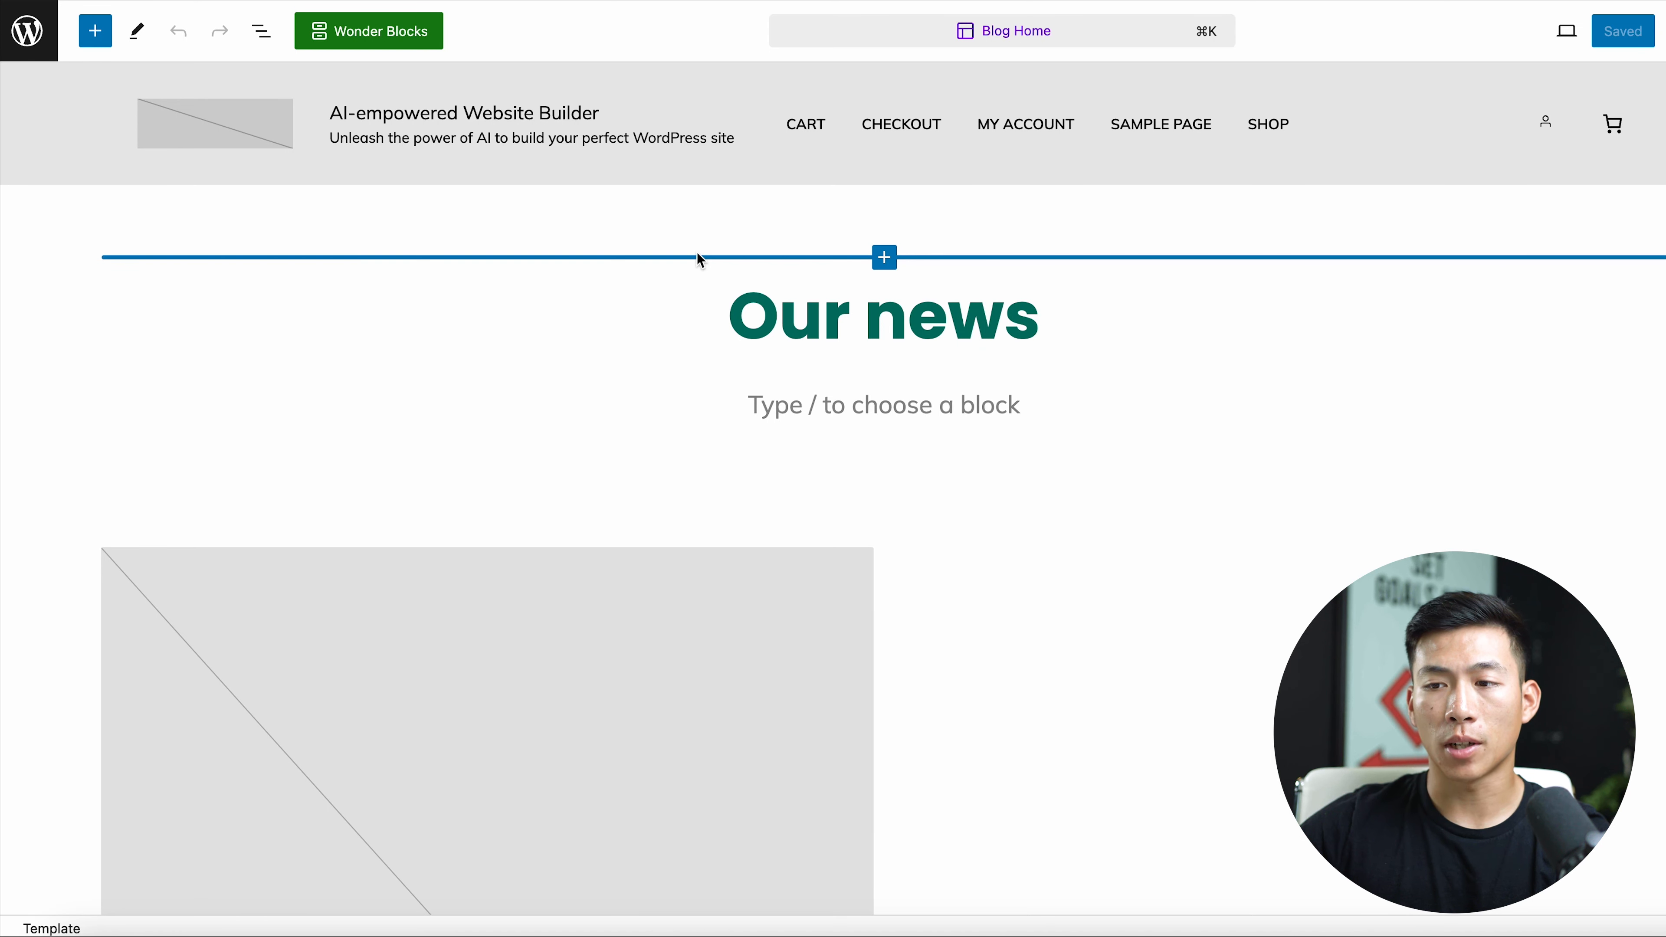
{"action": "scroll", "coordinate": [710, 479], "scroll_direction": "down", "scroll_amount": 15}
{"action": "scroll", "coordinate": [710, 480], "scroll_direction": "up", "scroll_amount": 15}
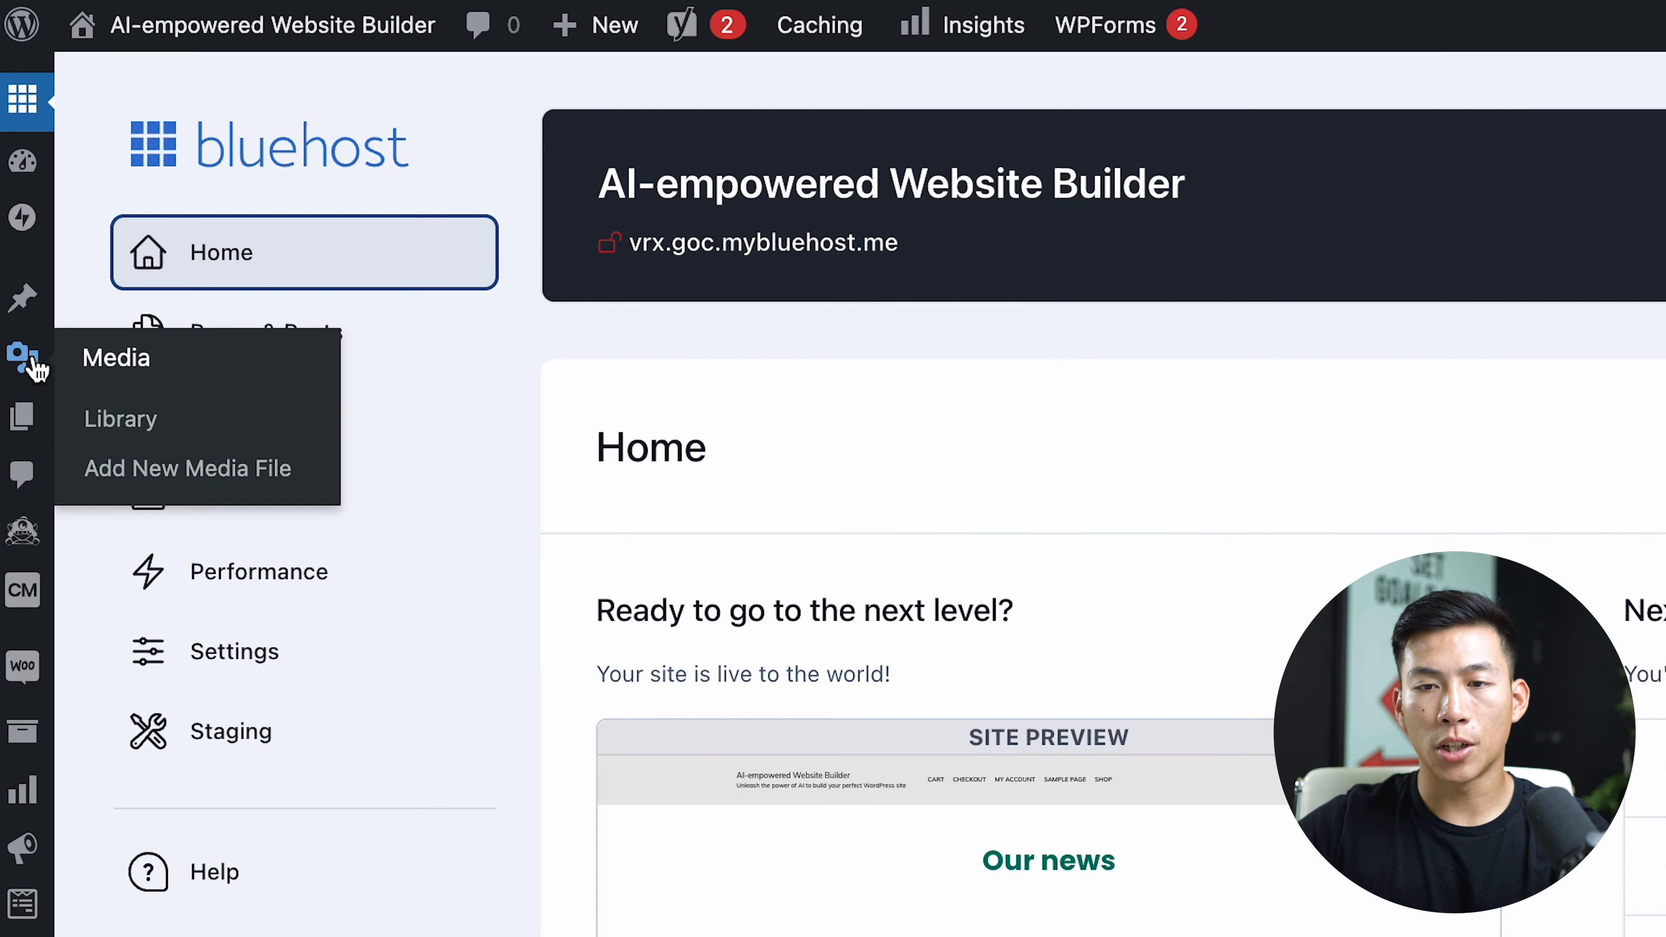
Step: Open the list of the site's pages and move all existing pages to the trash
{"action": "mouse_move", "coordinate": [16, 258]}
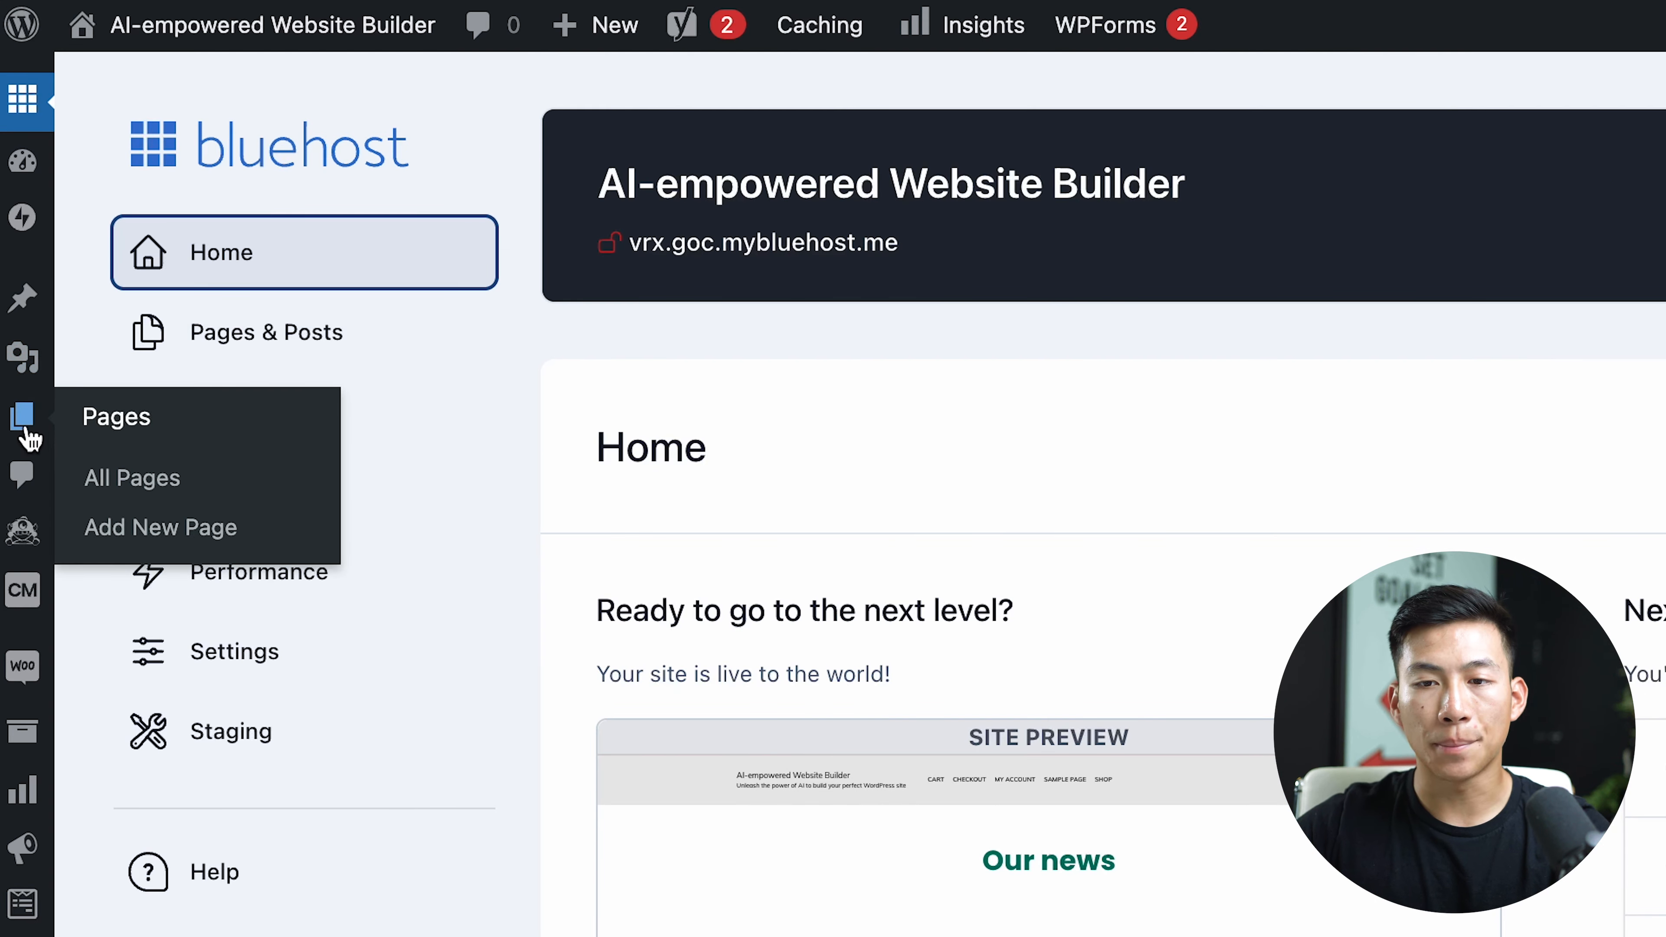
{"action": "left_click", "coordinate": [25, 435]}
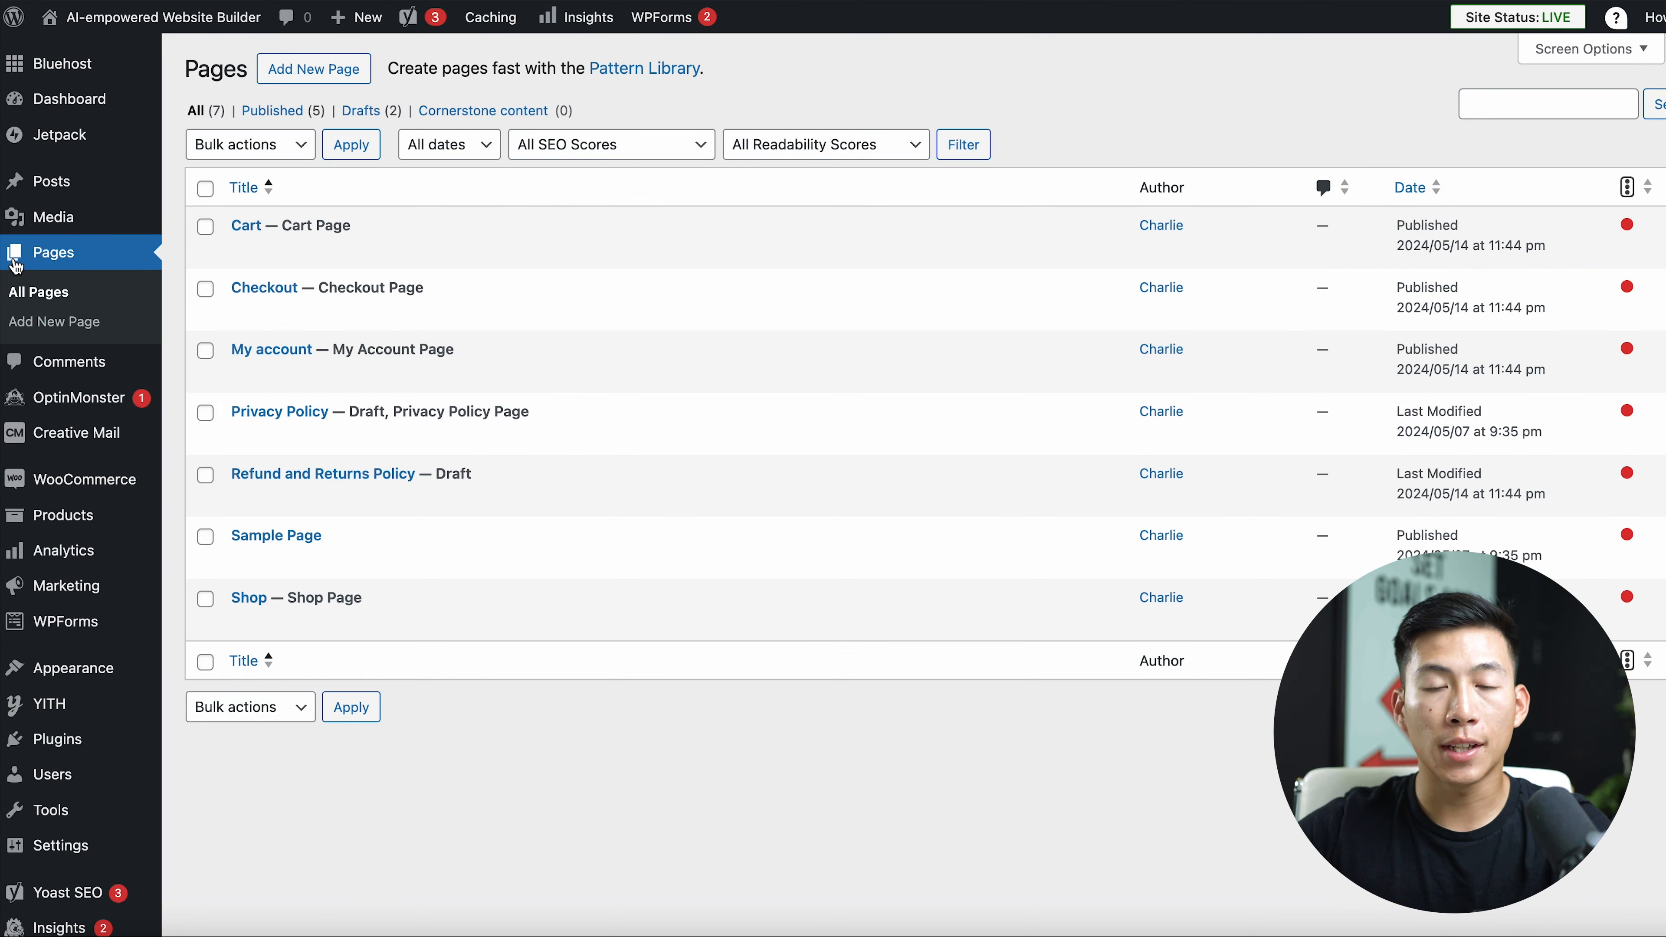
{"action": "mouse_move", "coordinate": [292, 243]}
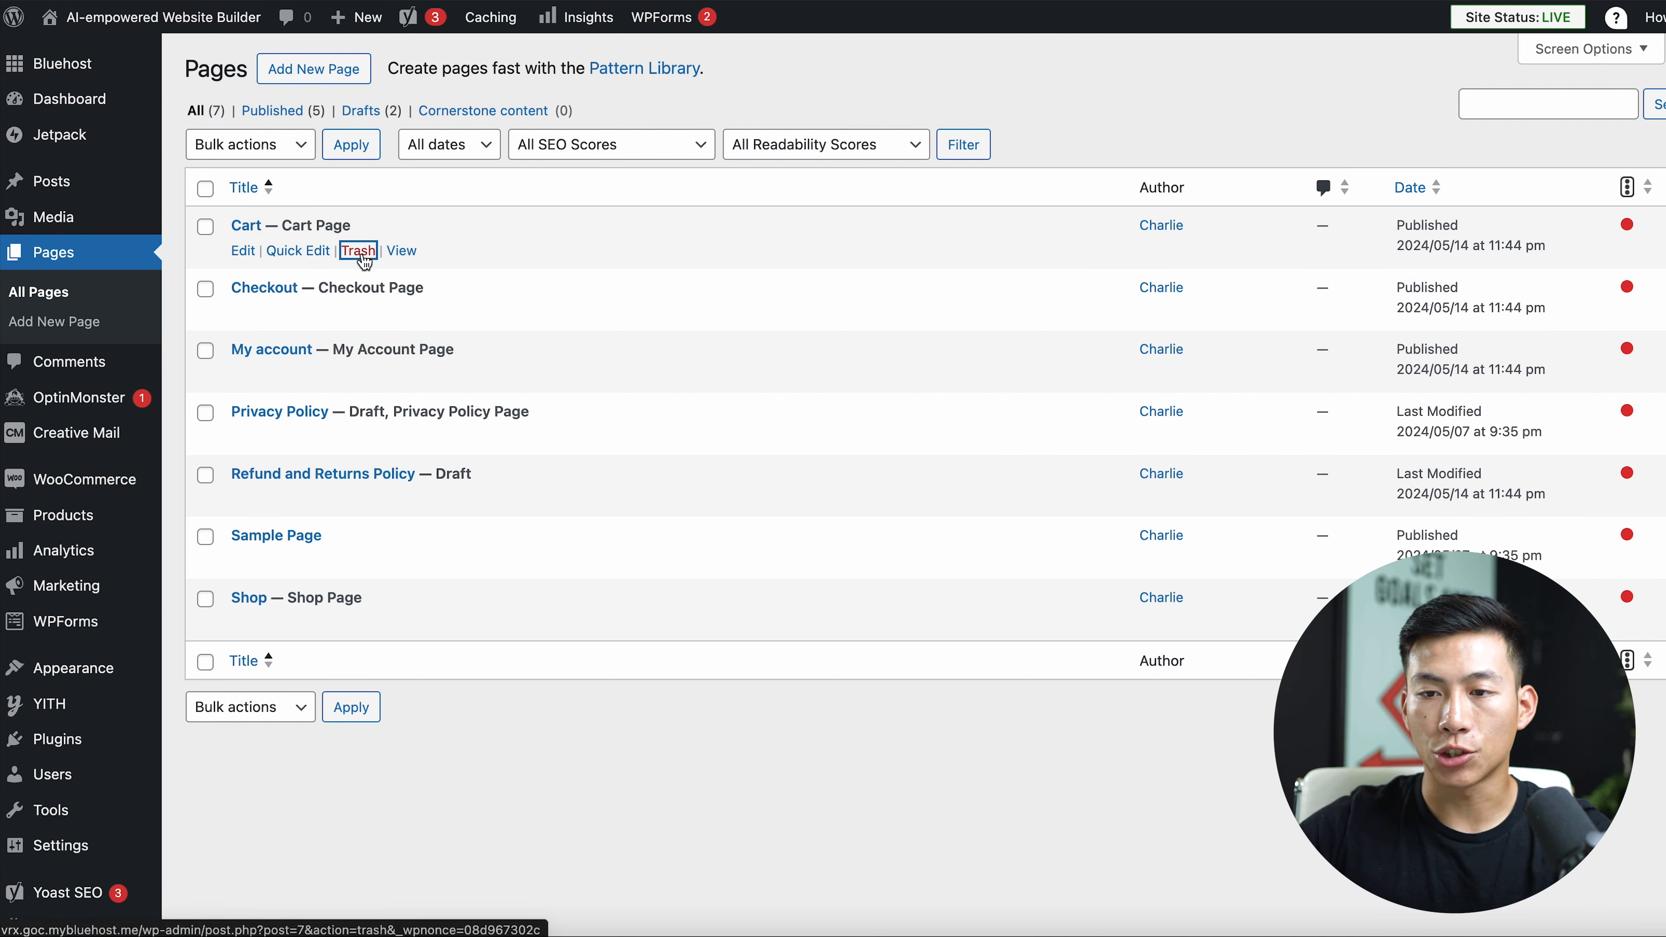
{"action": "left_click", "coordinate": [358, 251]}
{"action": "scroll", "coordinate": [577, 525], "scroll_direction": "down", "scroll_amount": 2}
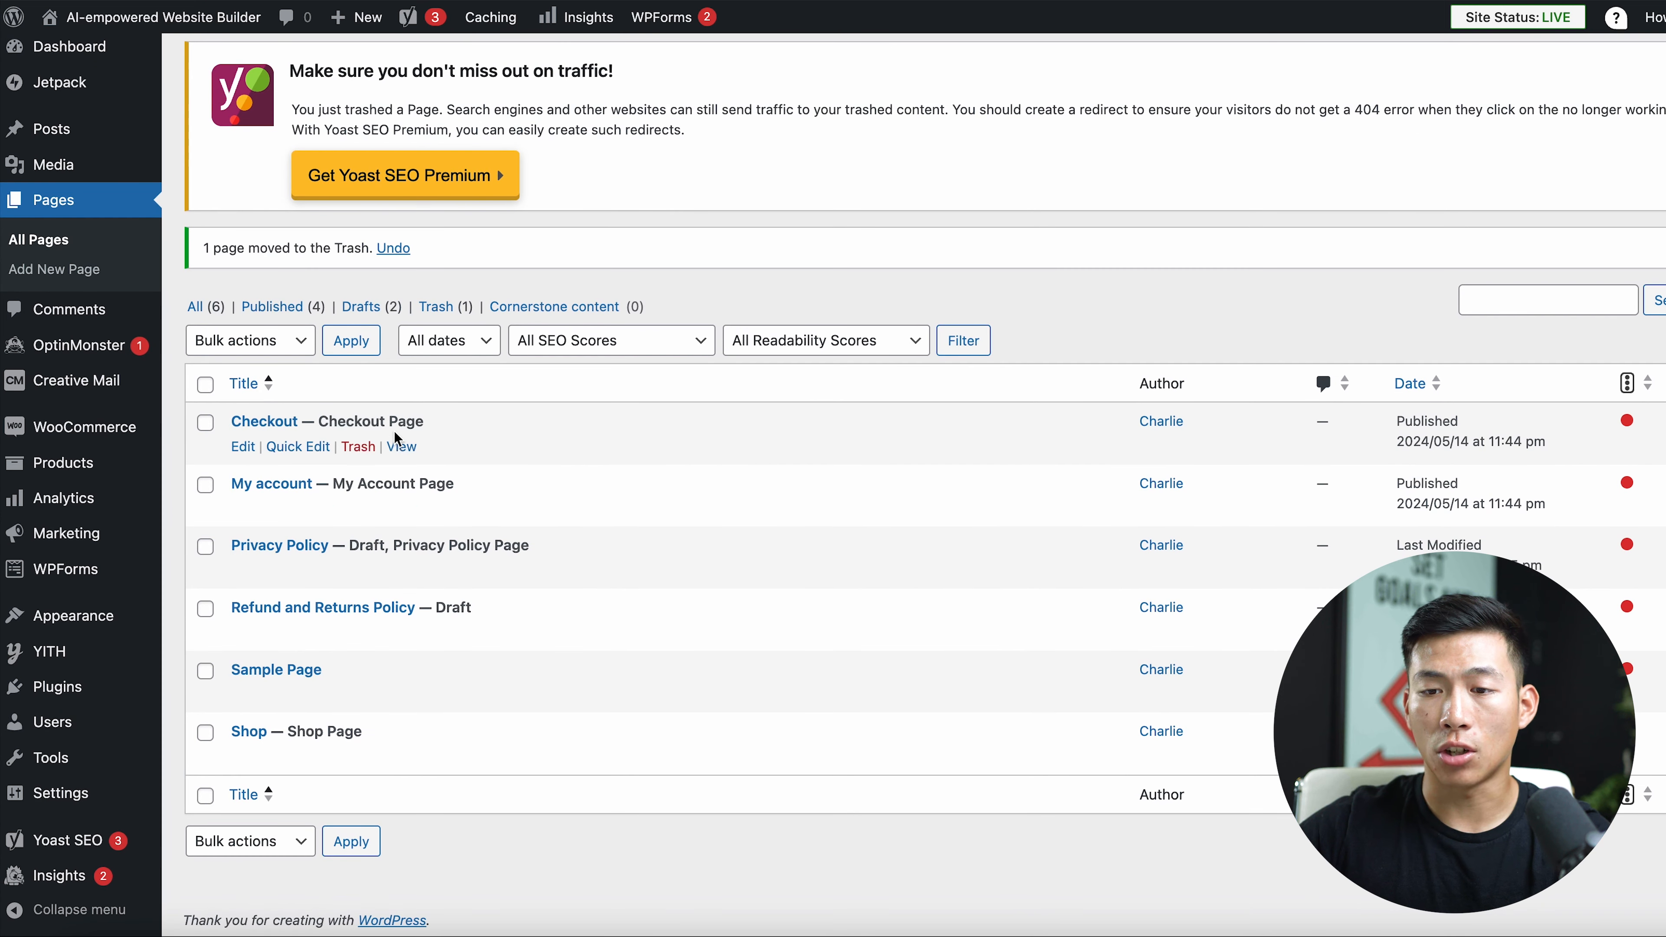
{"action": "left_click", "coordinate": [358, 447]}
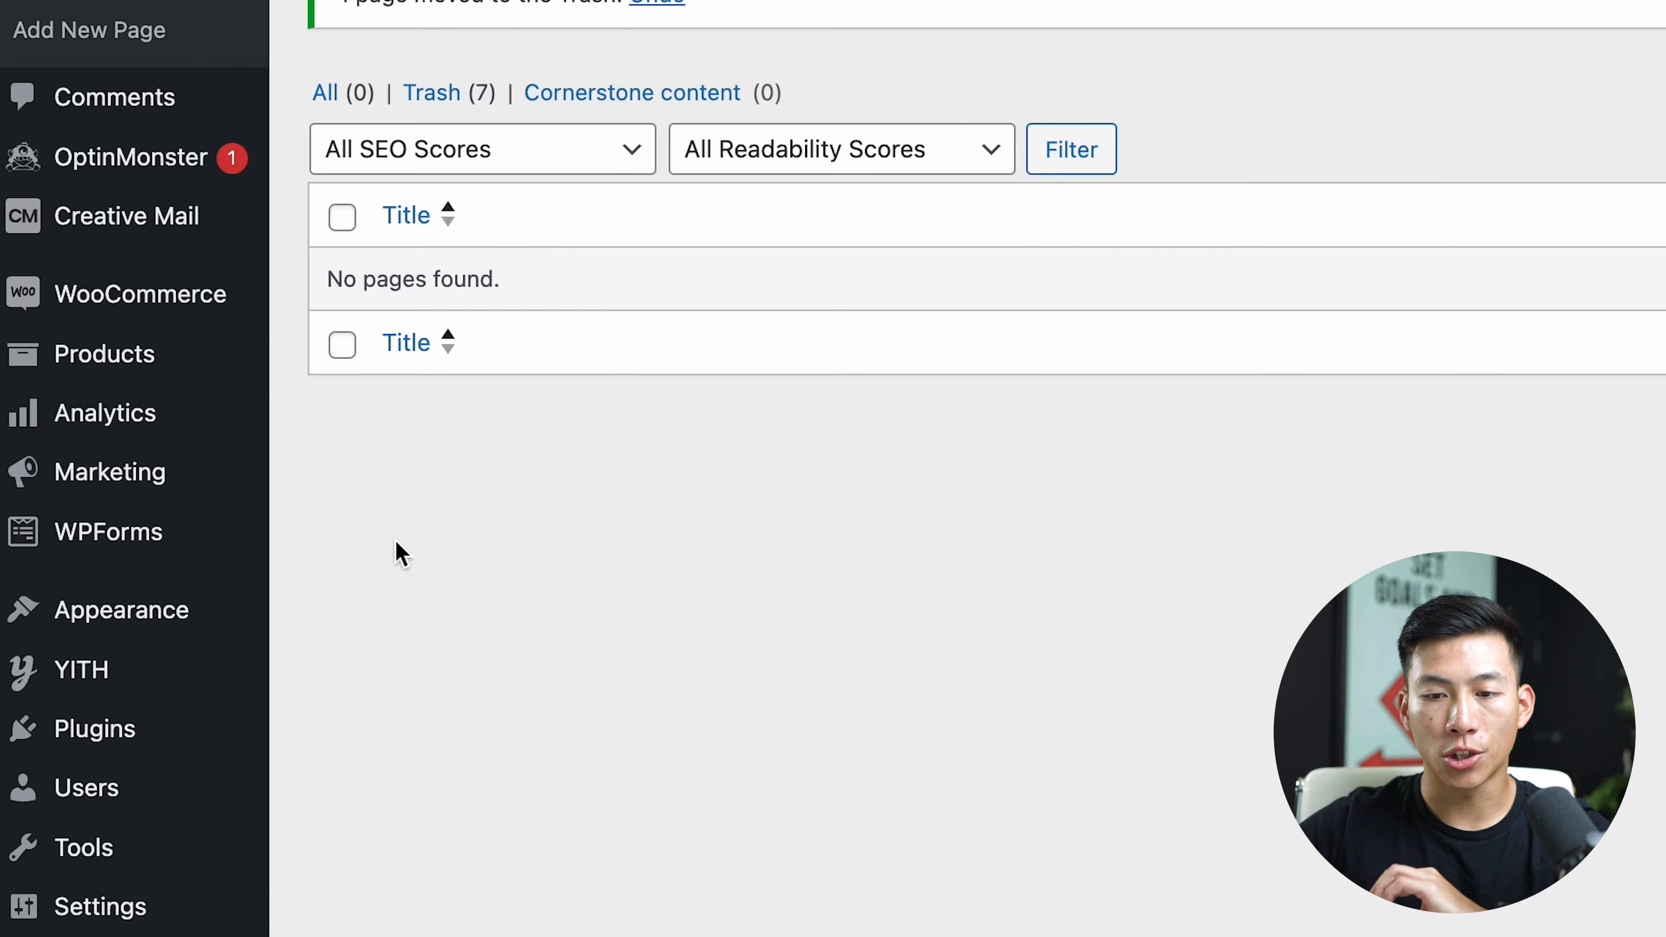
Step: Open the directory for adding new themes, browse the popular themes and find the Astra theme
{"action": "mouse_move", "coordinate": [92, 672]}
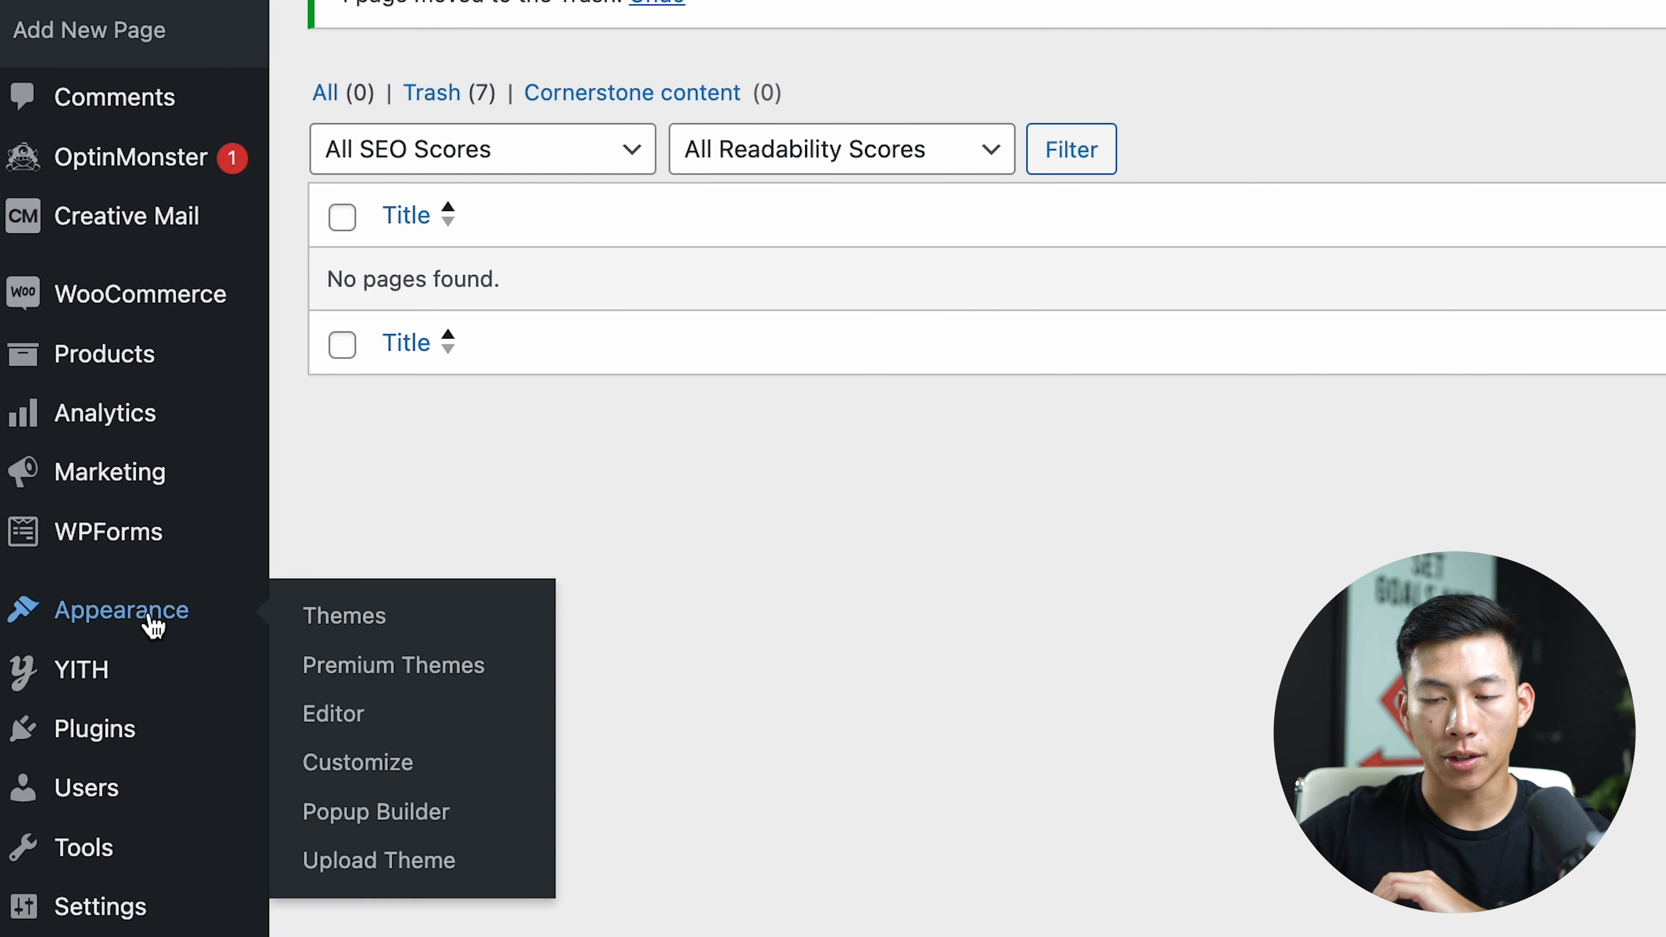
{"action": "left_click", "coordinate": [346, 623]}
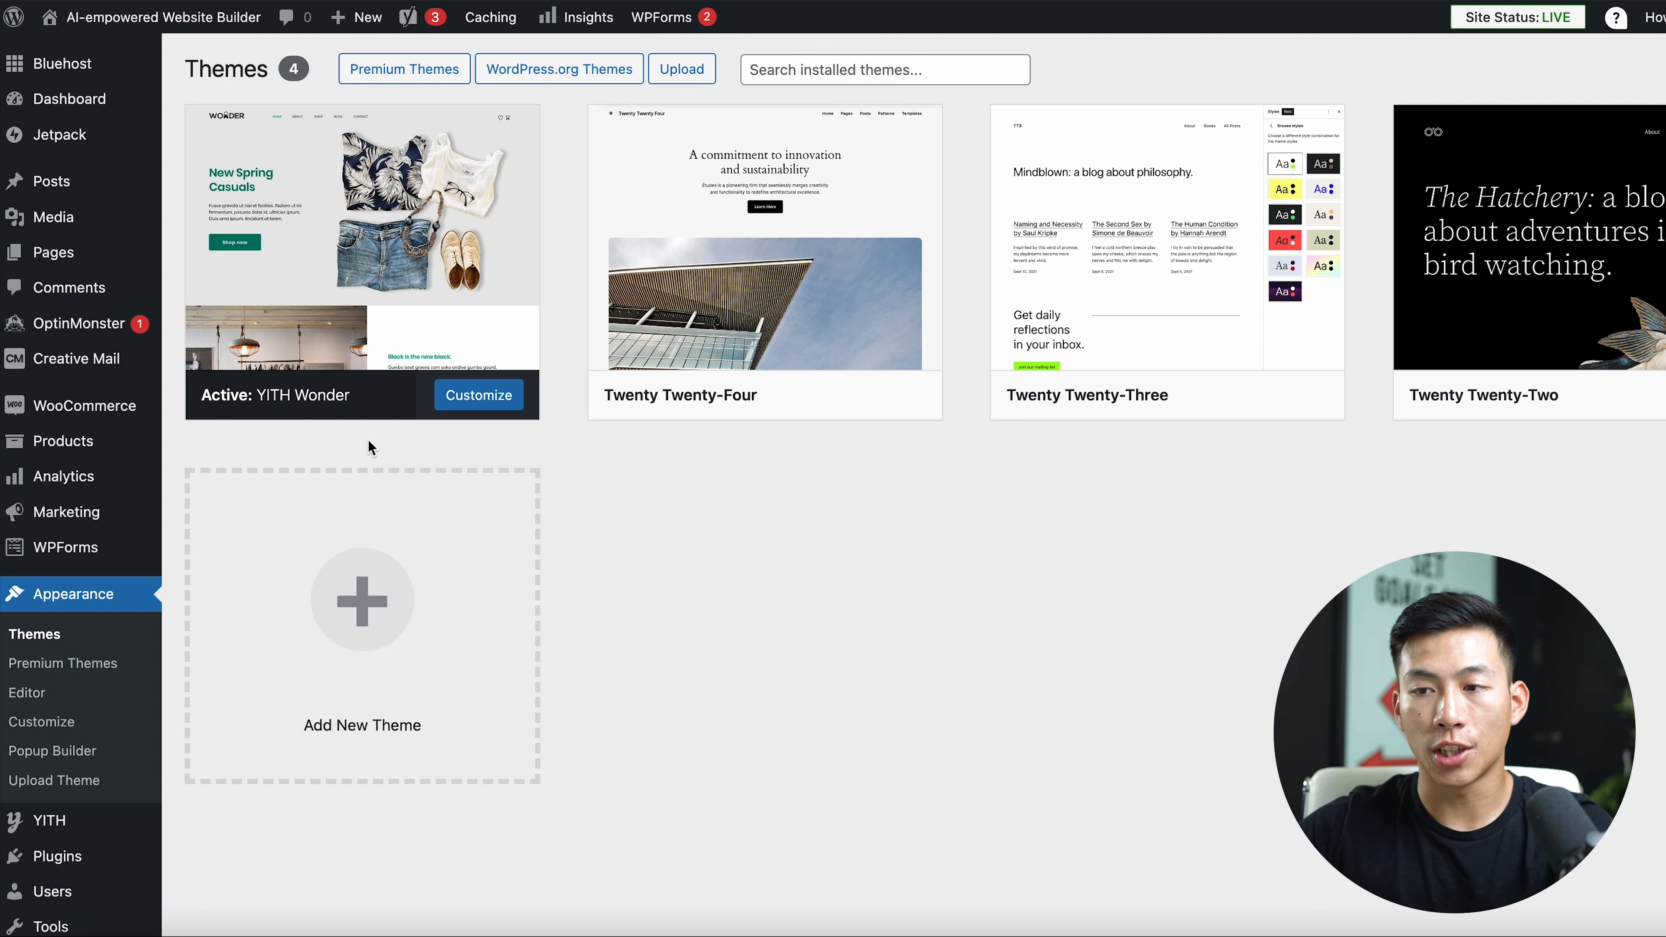
{"action": "left_click", "coordinate": [380, 654]}
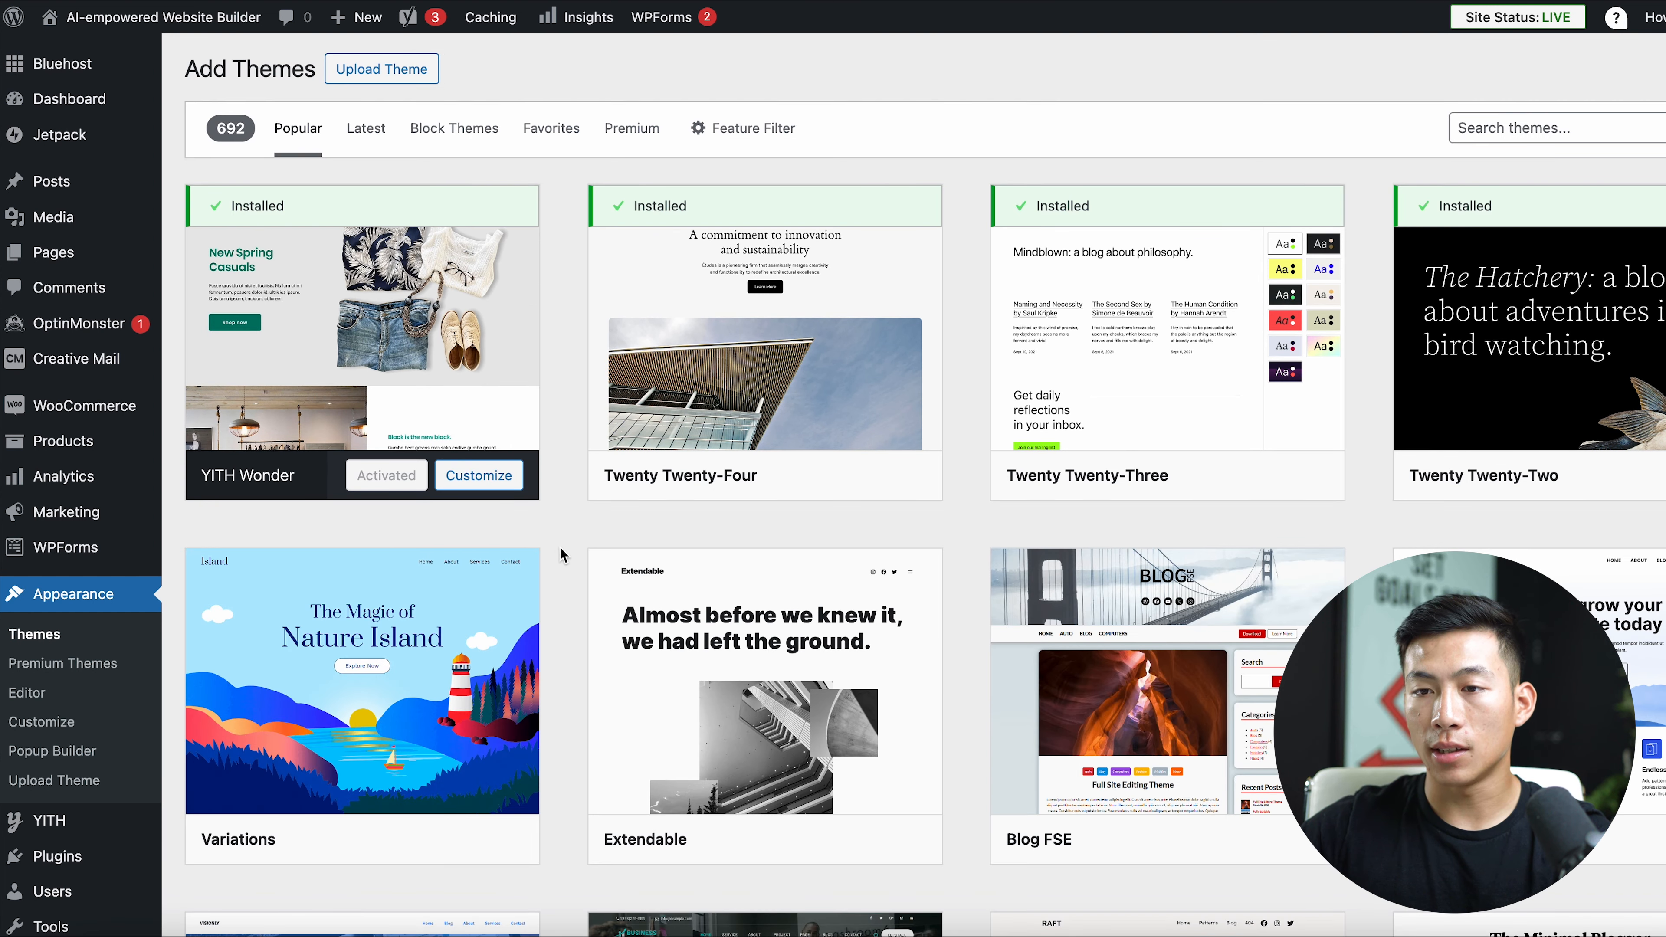
{"action": "scroll", "coordinate": [558, 548], "scroll_direction": "down", "scroll_amount": 15}
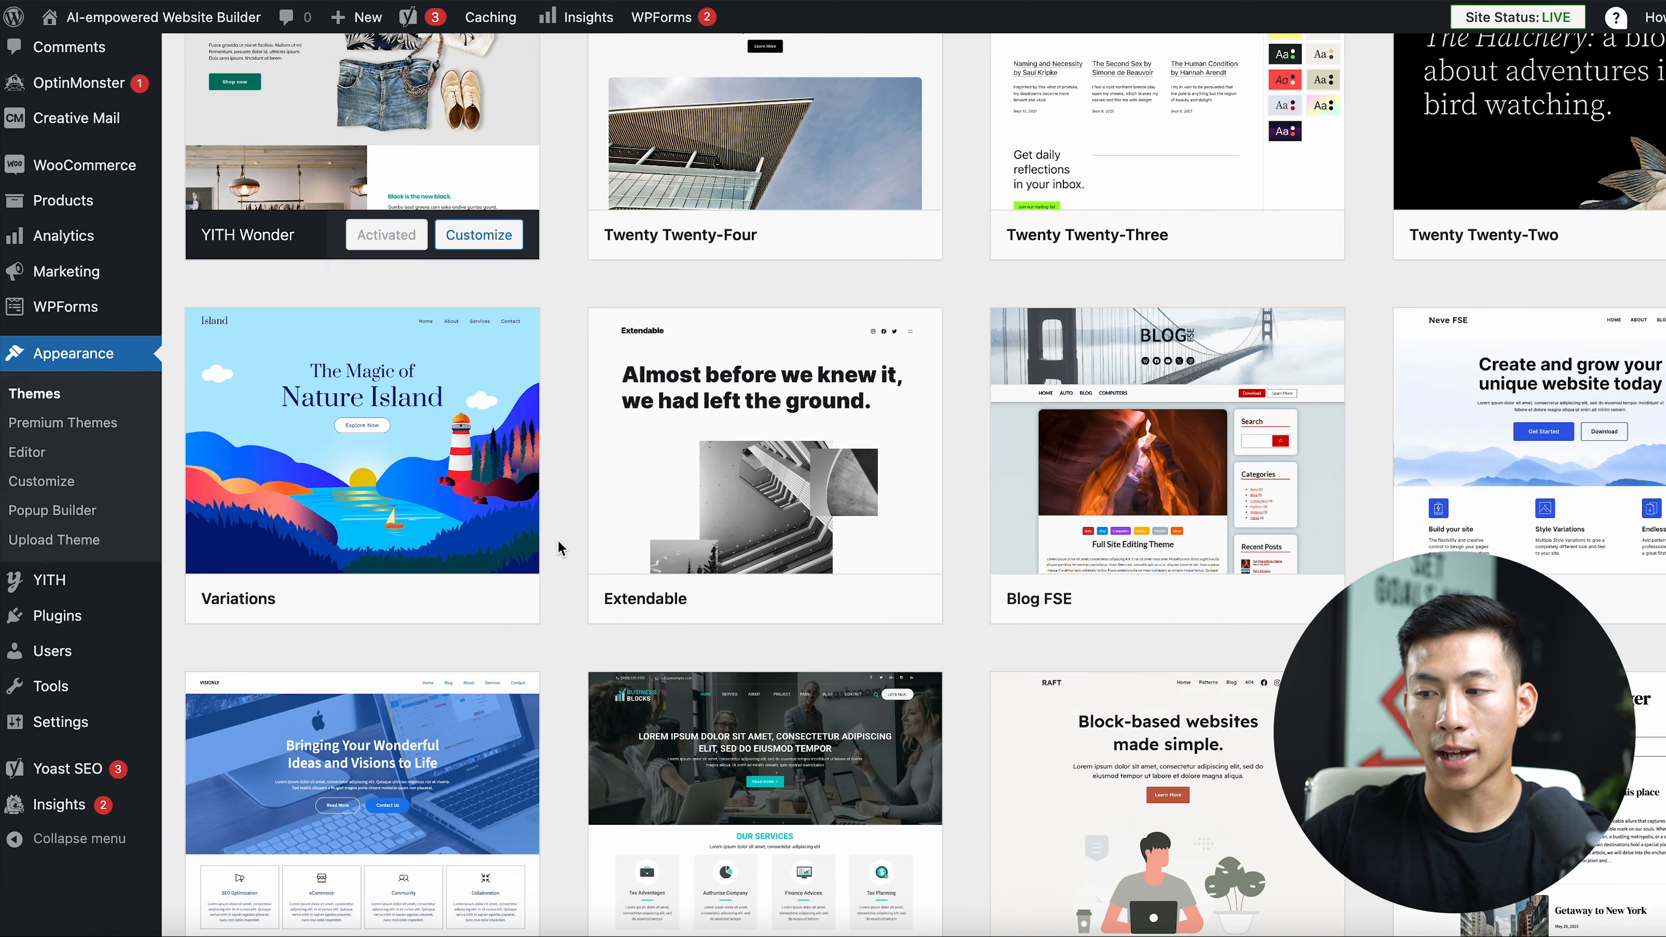
{"action": "scroll", "coordinate": [559, 548], "scroll_direction": "down", "scroll_amount": 5}
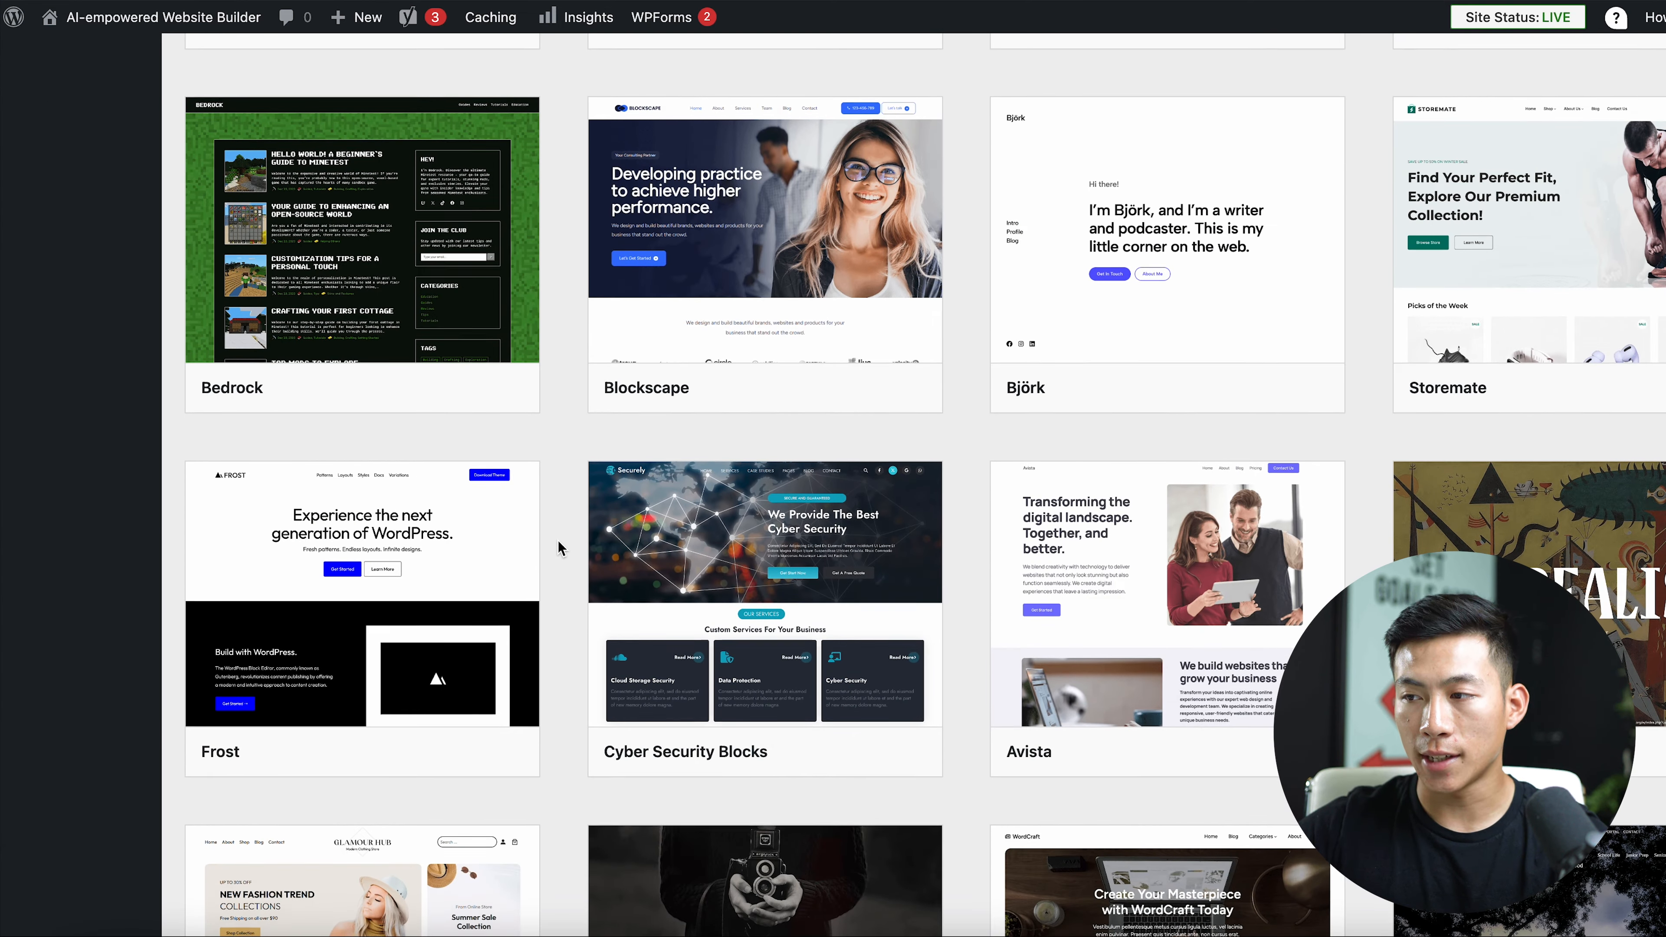
{"action": "scroll", "coordinate": [558, 548], "scroll_direction": "down", "scroll_amount": 5}
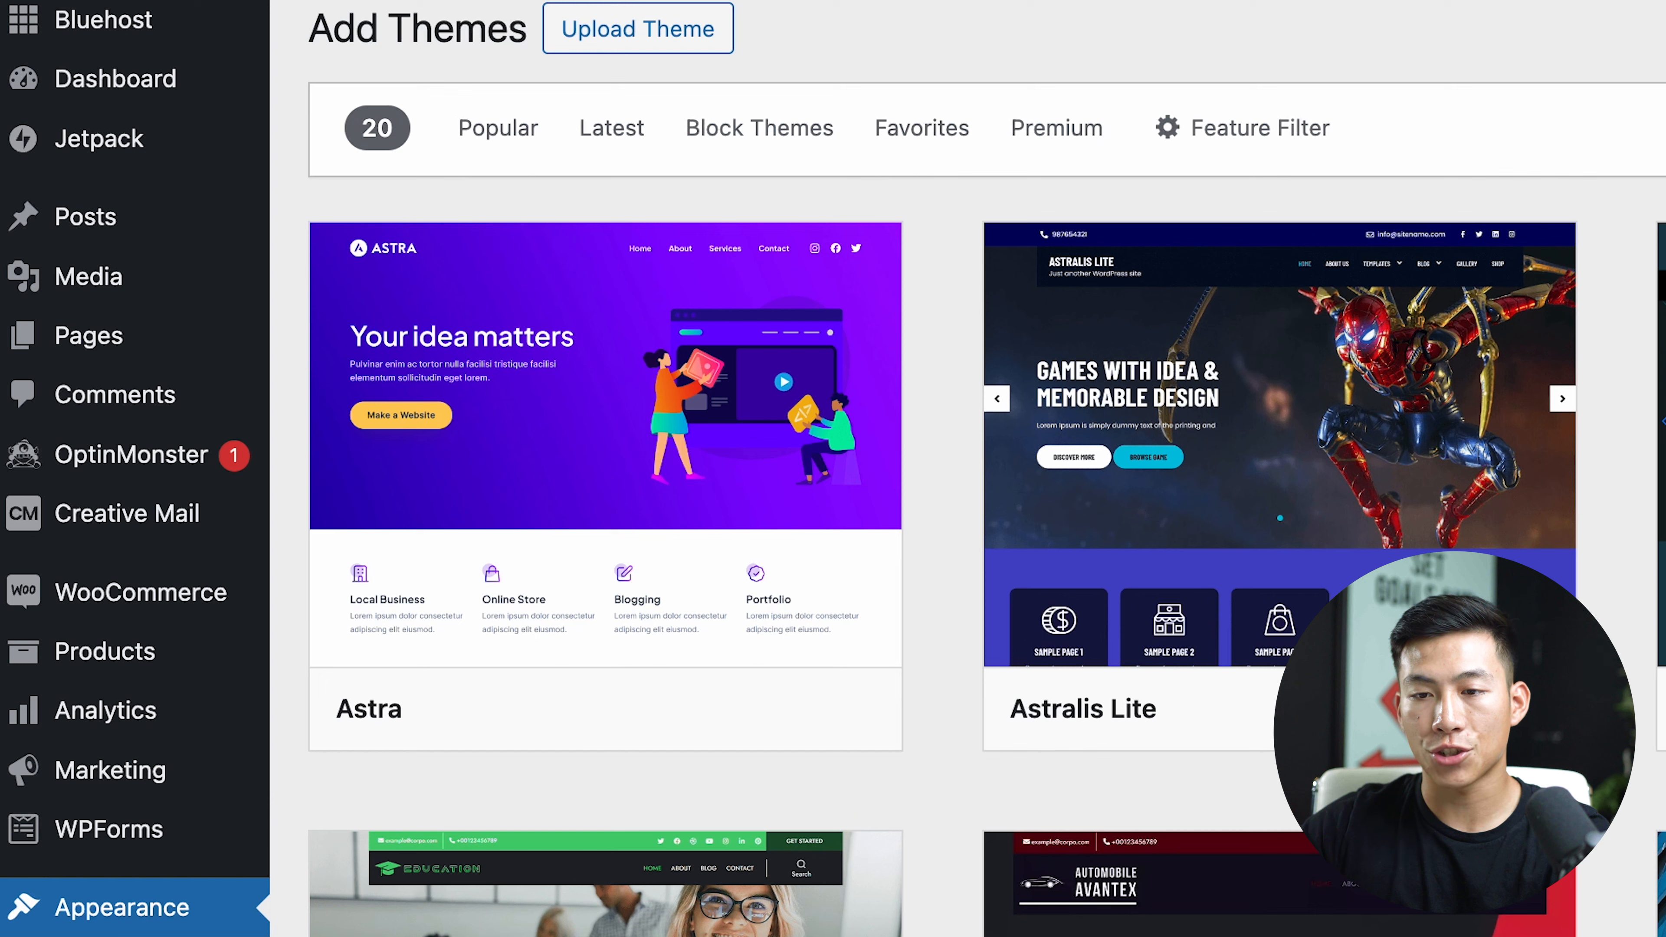
Step: Install and activate the Astra theme, and visit the site to view it
{"action": "mouse_move", "coordinate": [428, 288]}
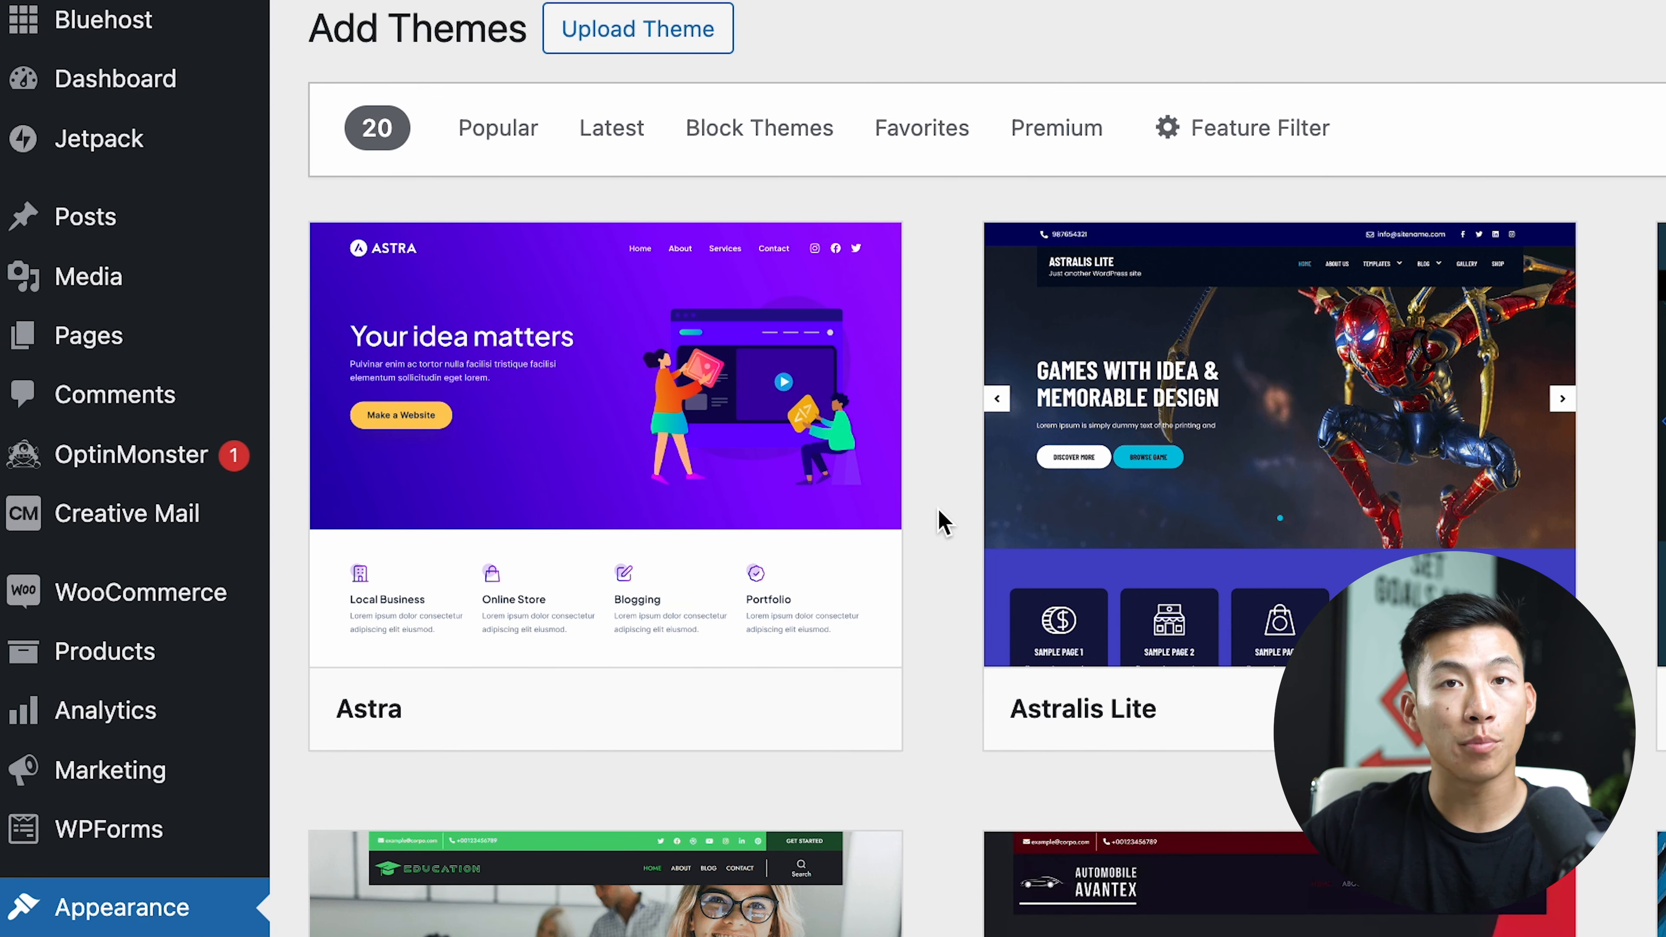
{"action": "mouse_move", "coordinate": [658, 596]}
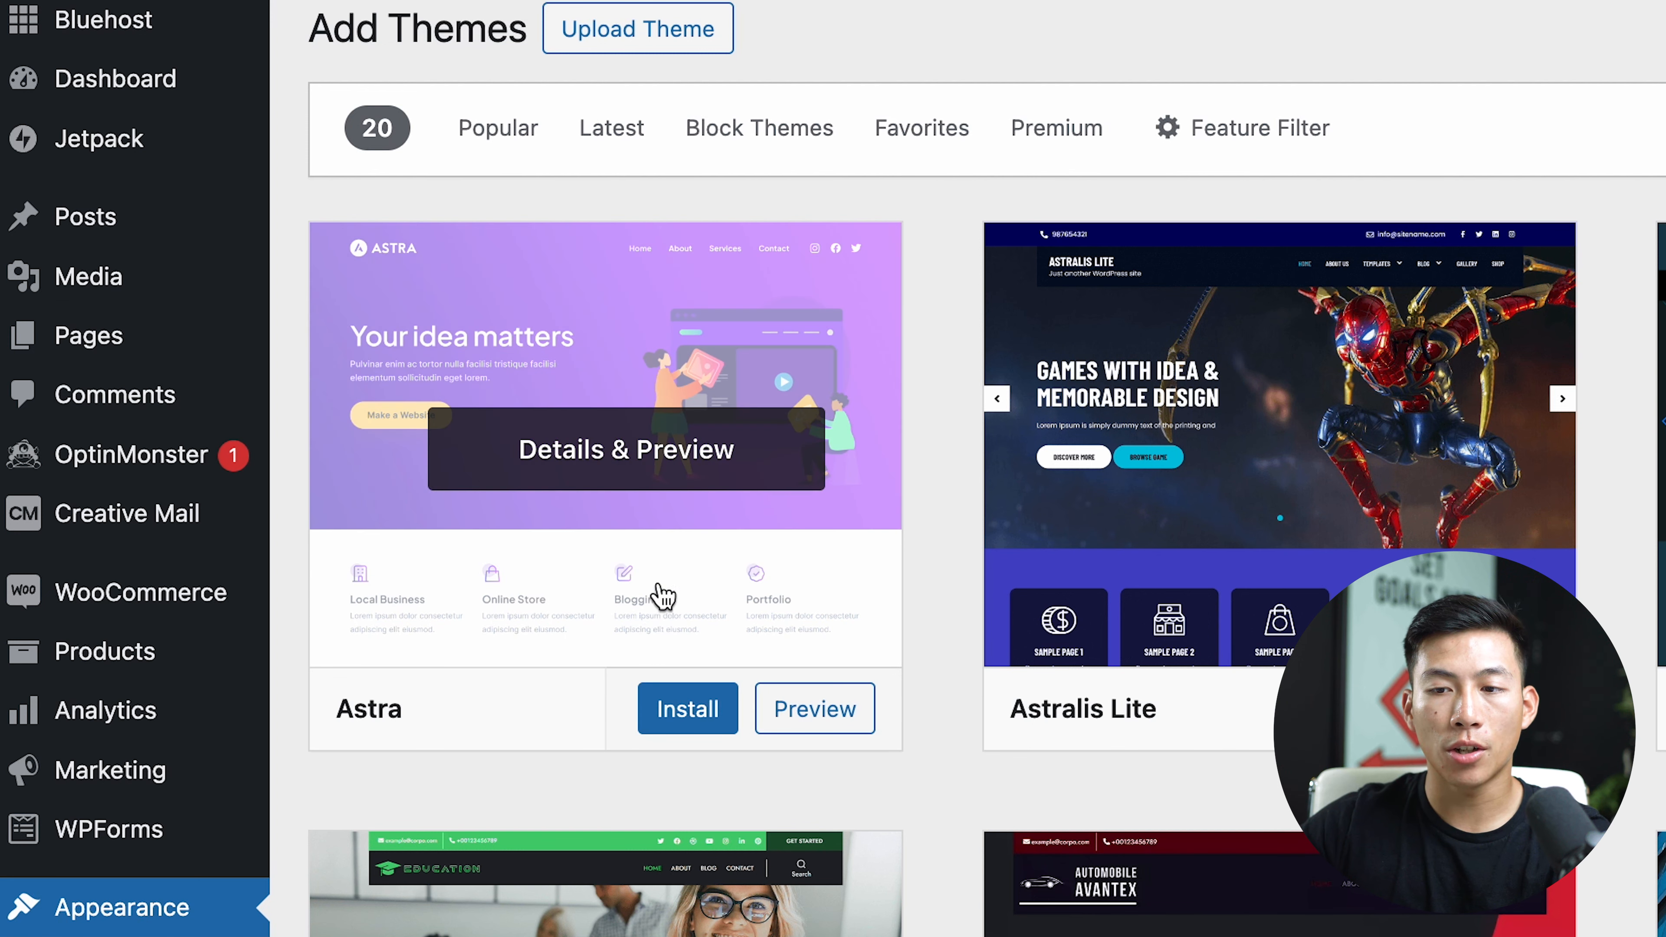
{"action": "left_click", "coordinate": [682, 716]}
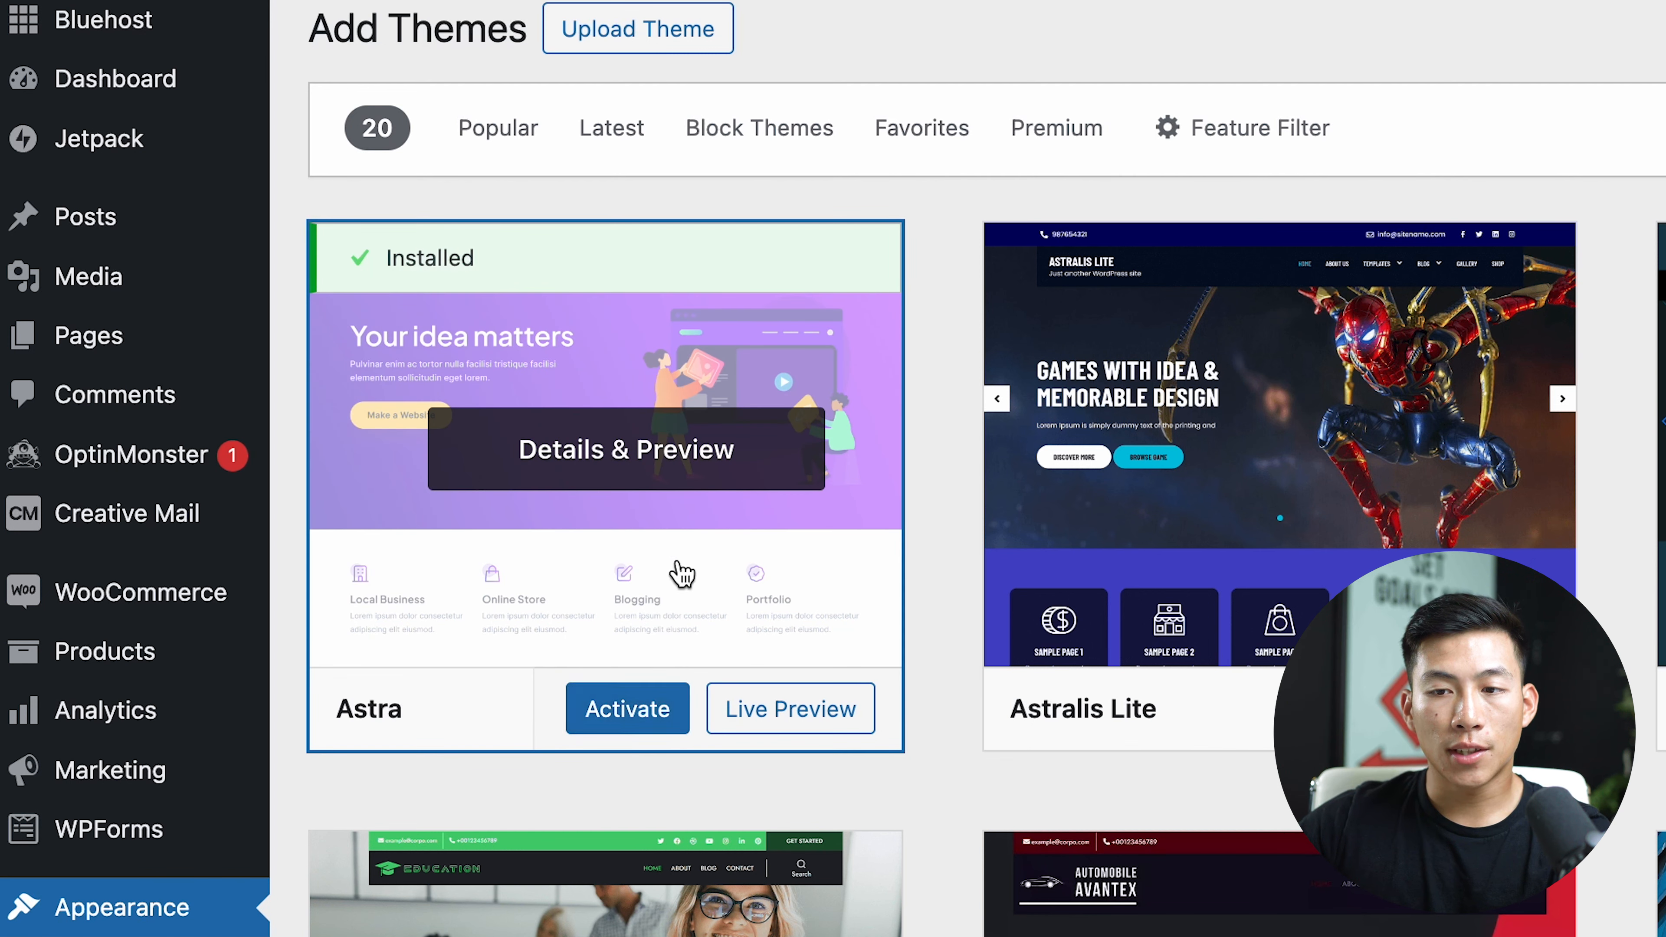
{"action": "left_click", "coordinate": [639, 717]}
{"action": "scroll", "coordinate": [554, 587], "scroll_direction": "down", "scroll_amount": 5}
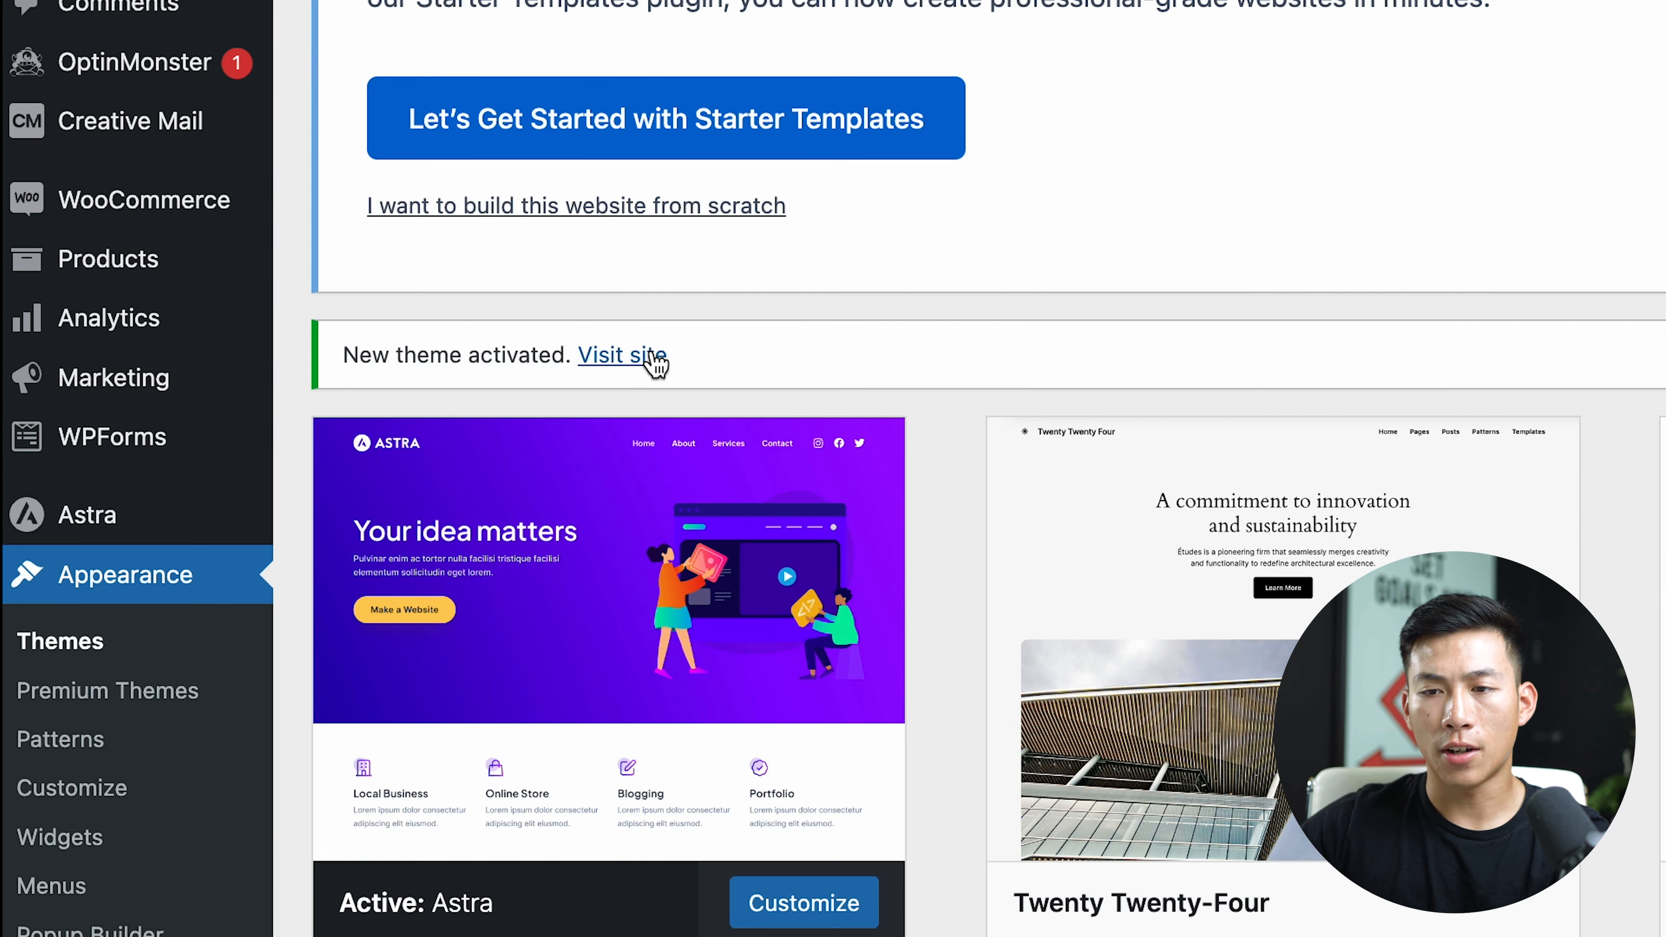
{"action": "left_click", "coordinate": [371, 190]}
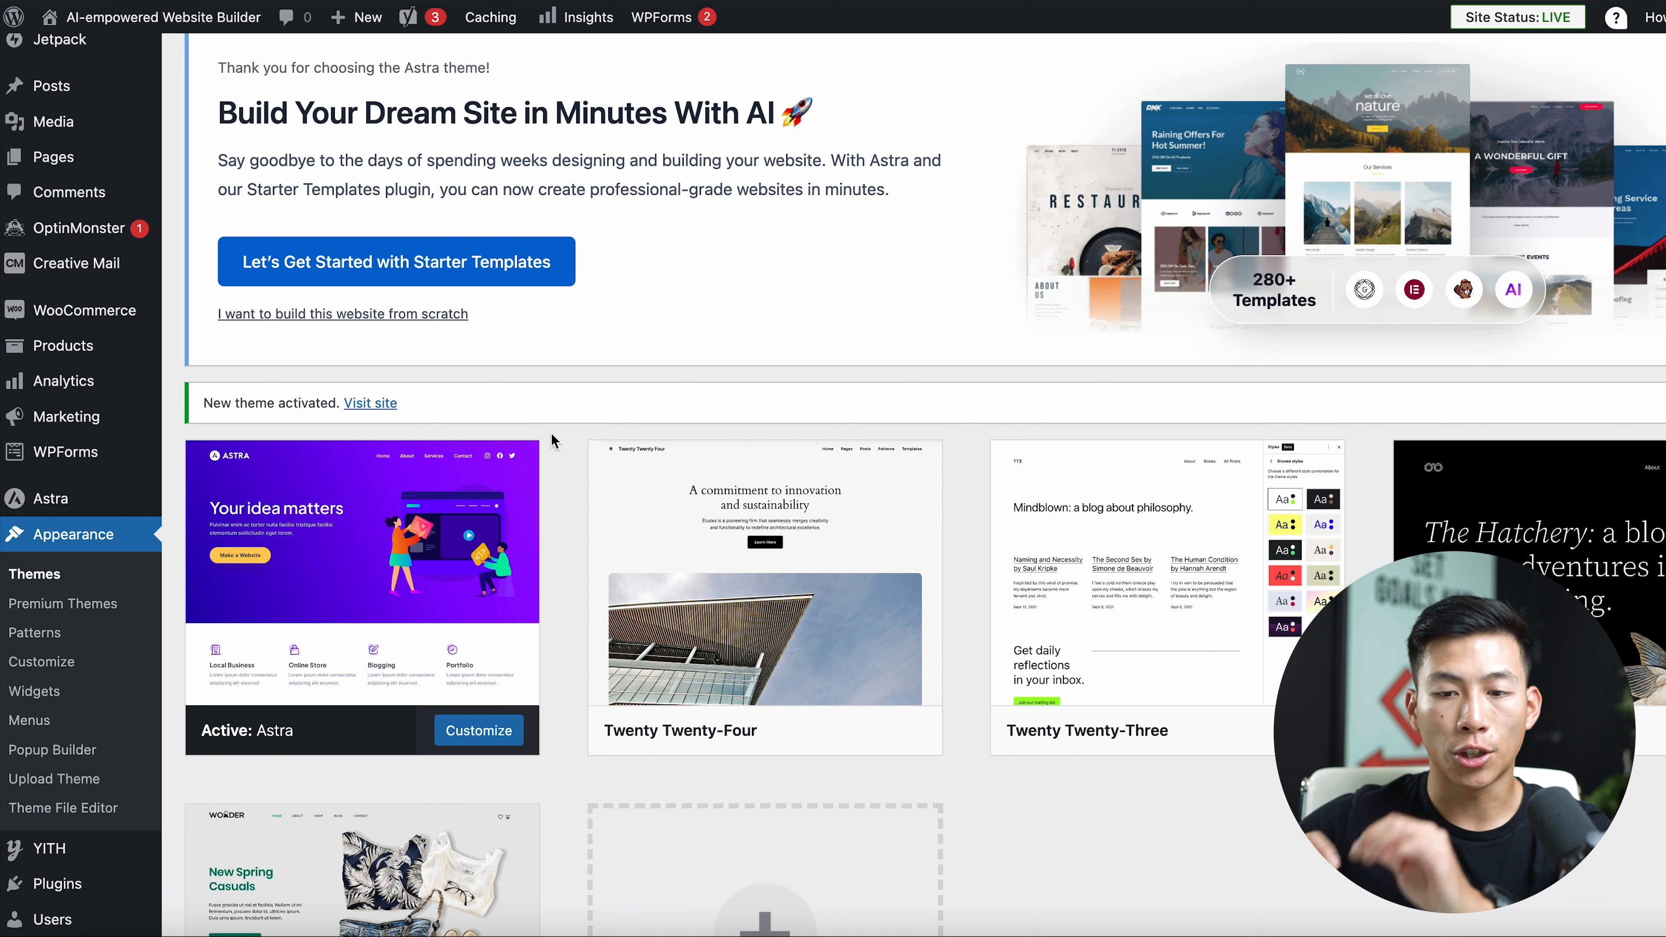
Step: Deactivate the WooCommerce plugin in the installed plugins list and delete it together with its data
{"action": "scroll", "coordinate": [65, 754], "scroll_direction": "down", "scroll_amount": 2}
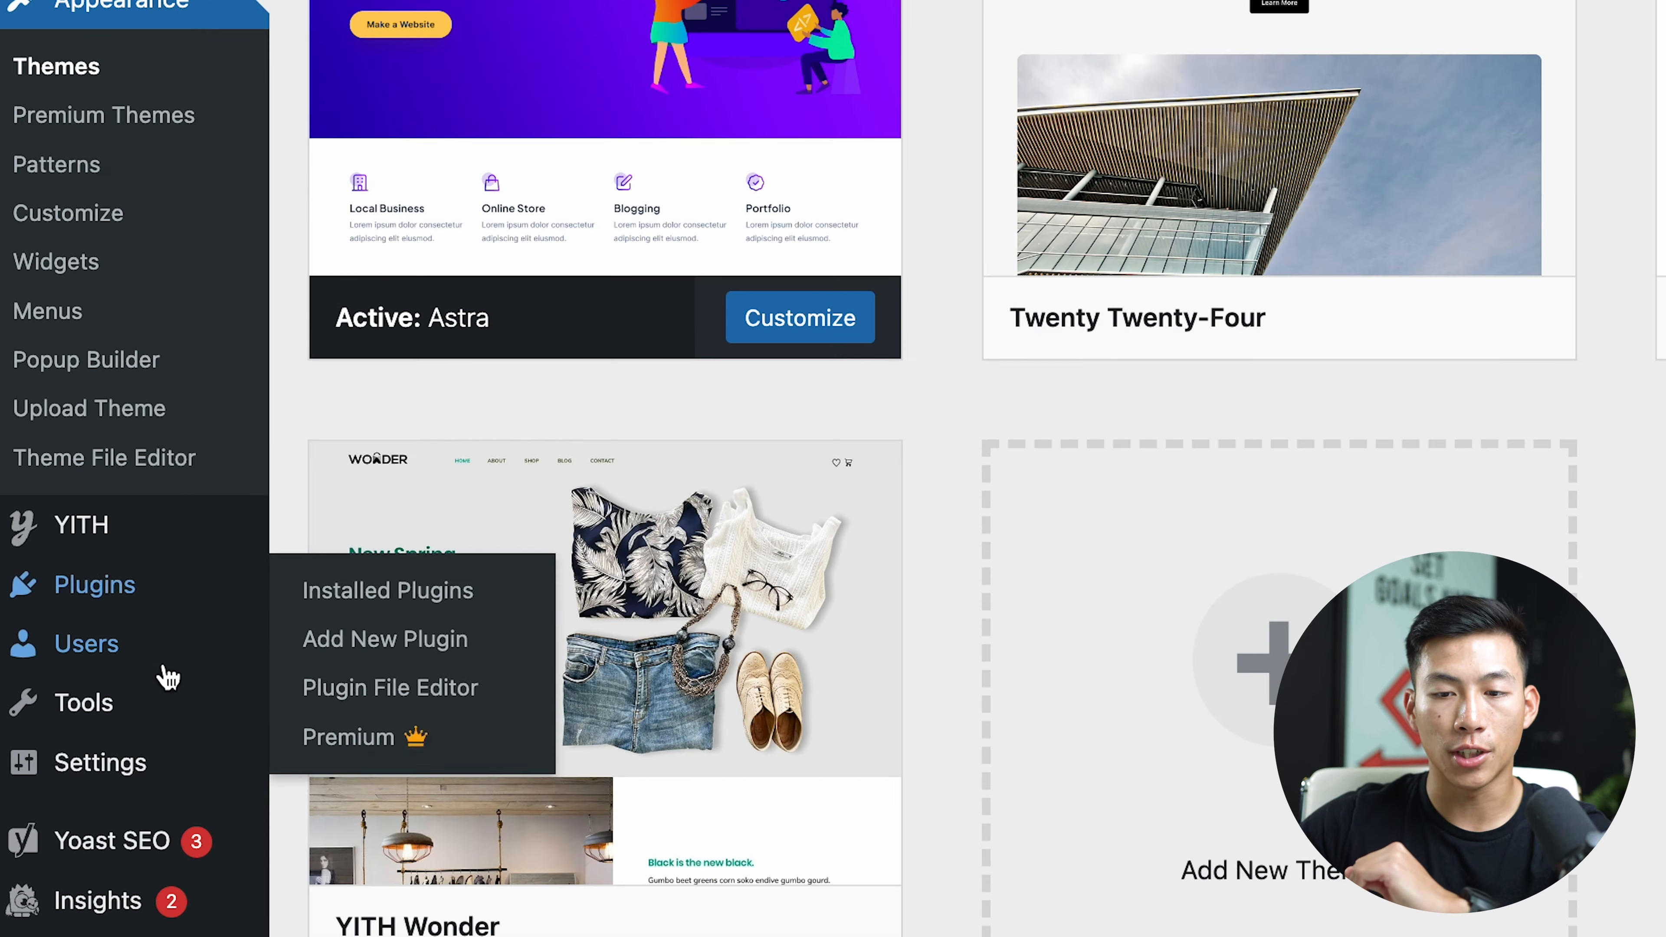
{"action": "left_click", "coordinate": [101, 598]}
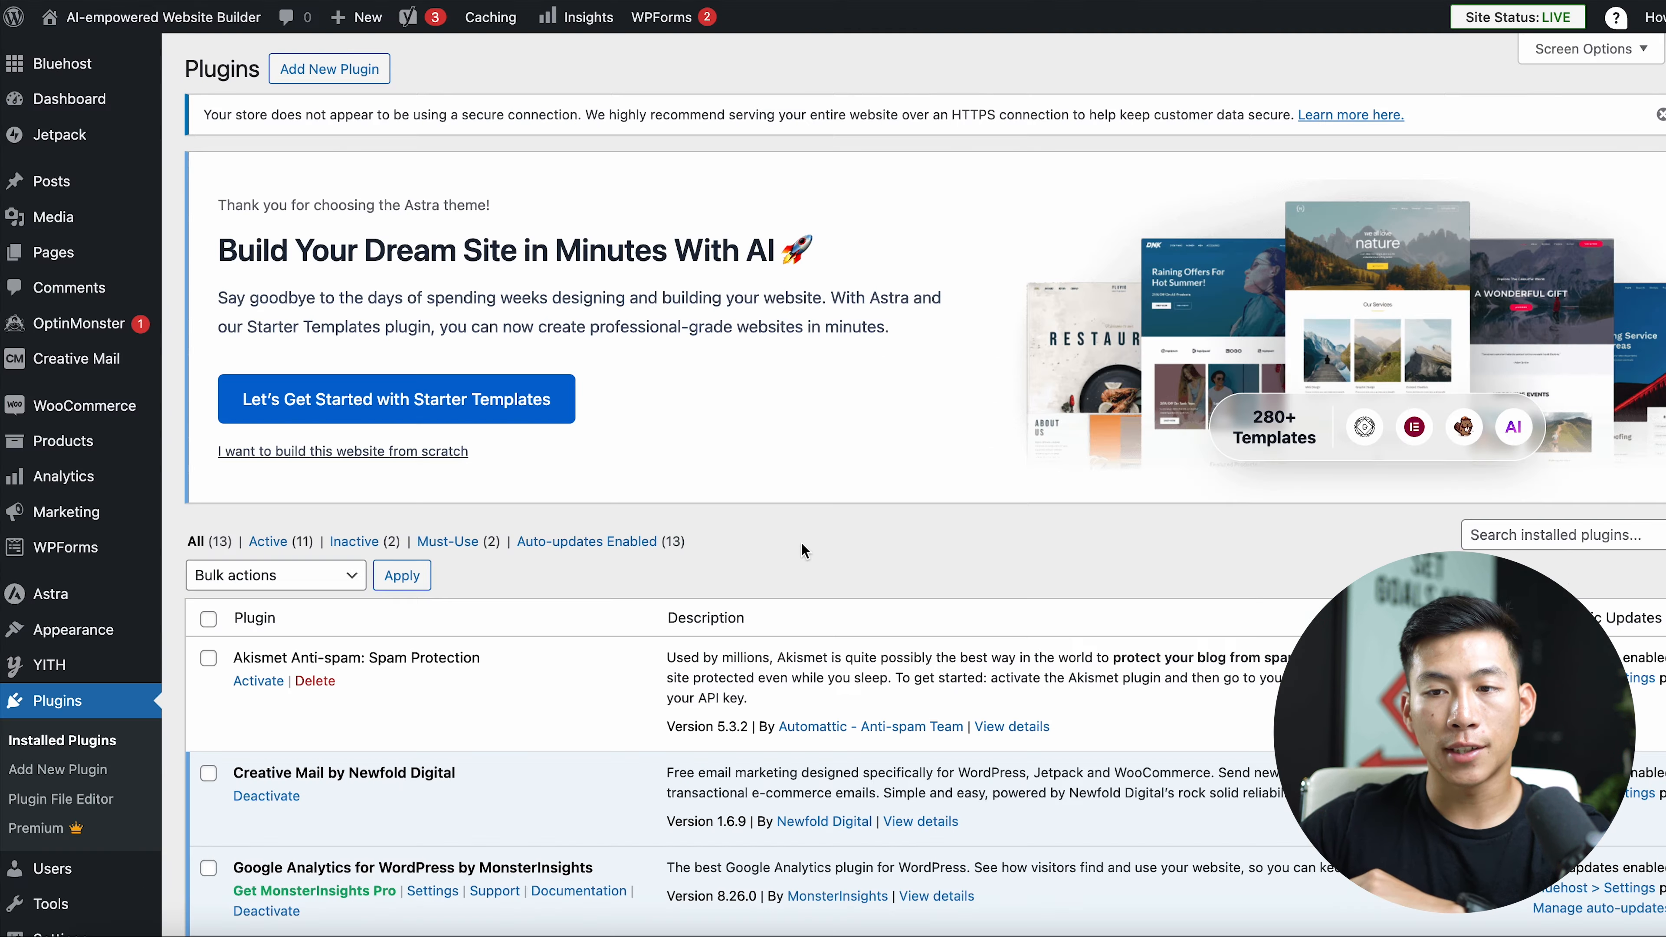
{"action": "scroll", "coordinate": [828, 554], "scroll_direction": "down", "scroll_amount": 3}
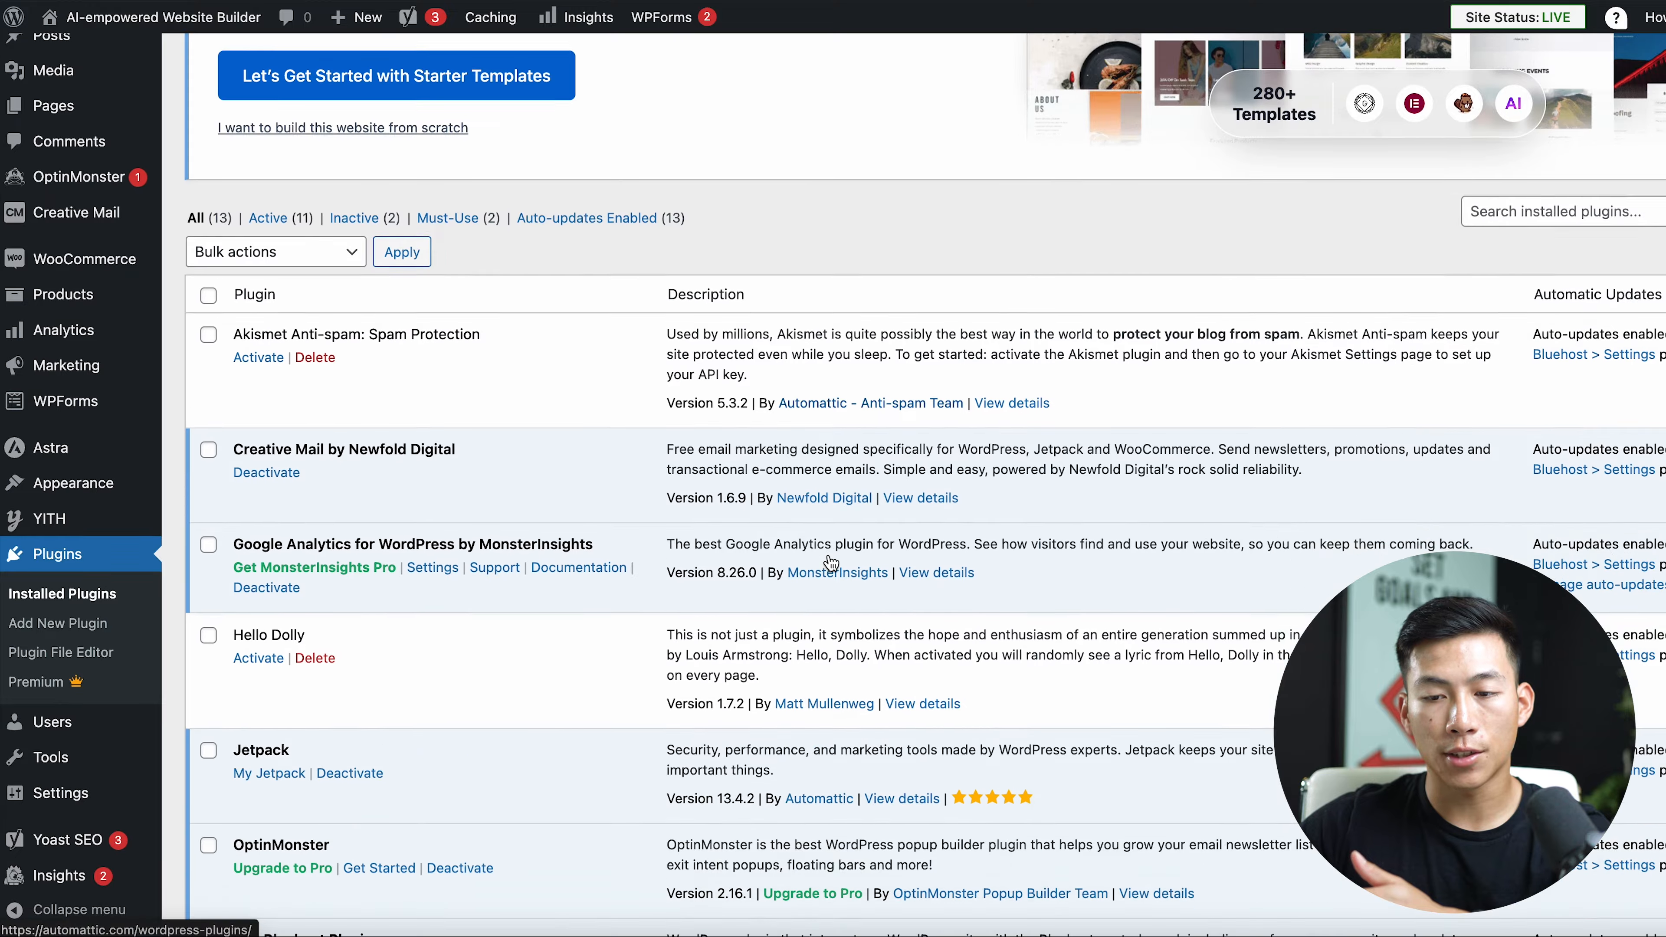
{"action": "scroll", "coordinate": [830, 563], "scroll_direction": "down", "scroll_amount": 10}
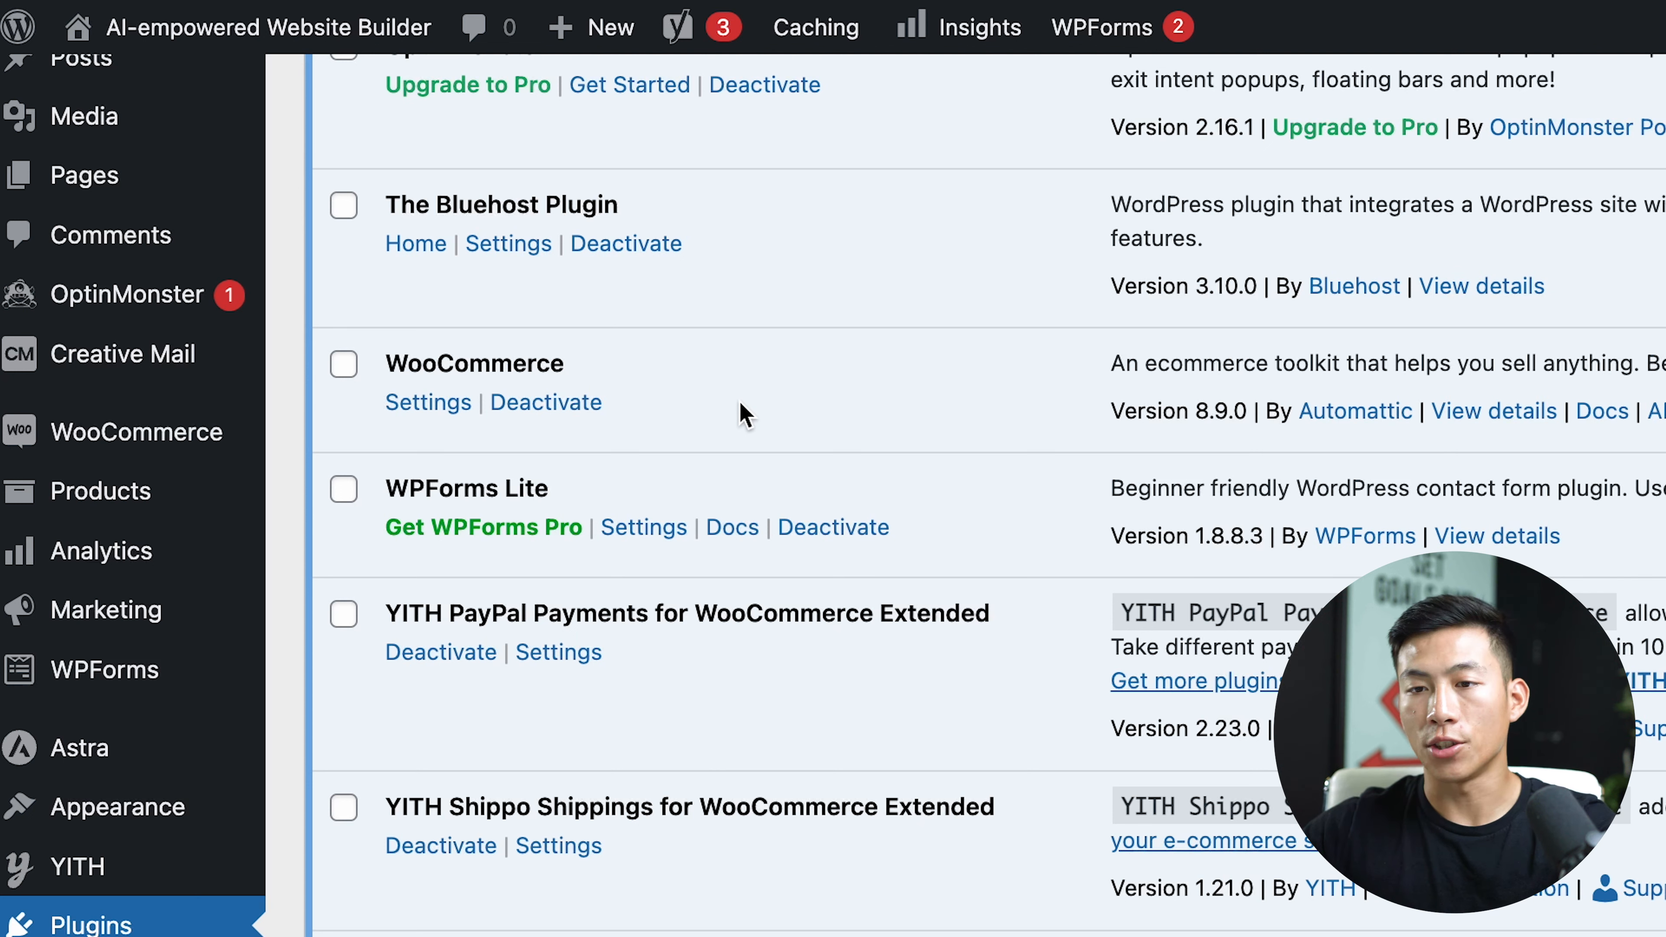
{"action": "left_click", "coordinate": [561, 404]}
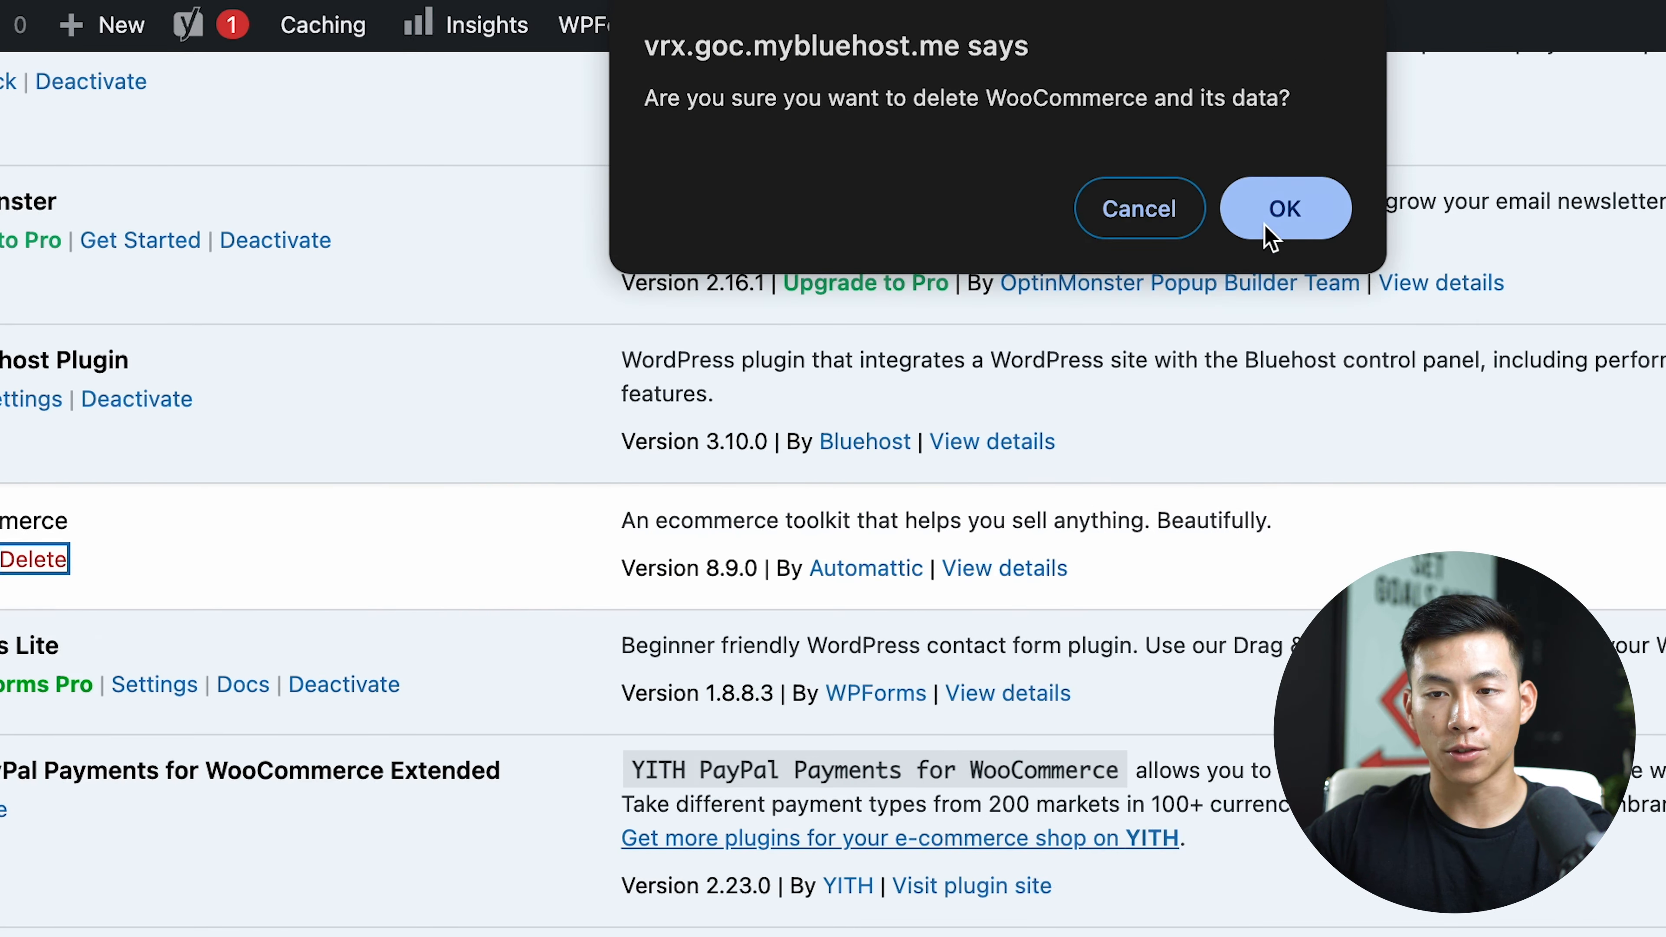
{"action": "left_click", "coordinate": [1276, 209]}
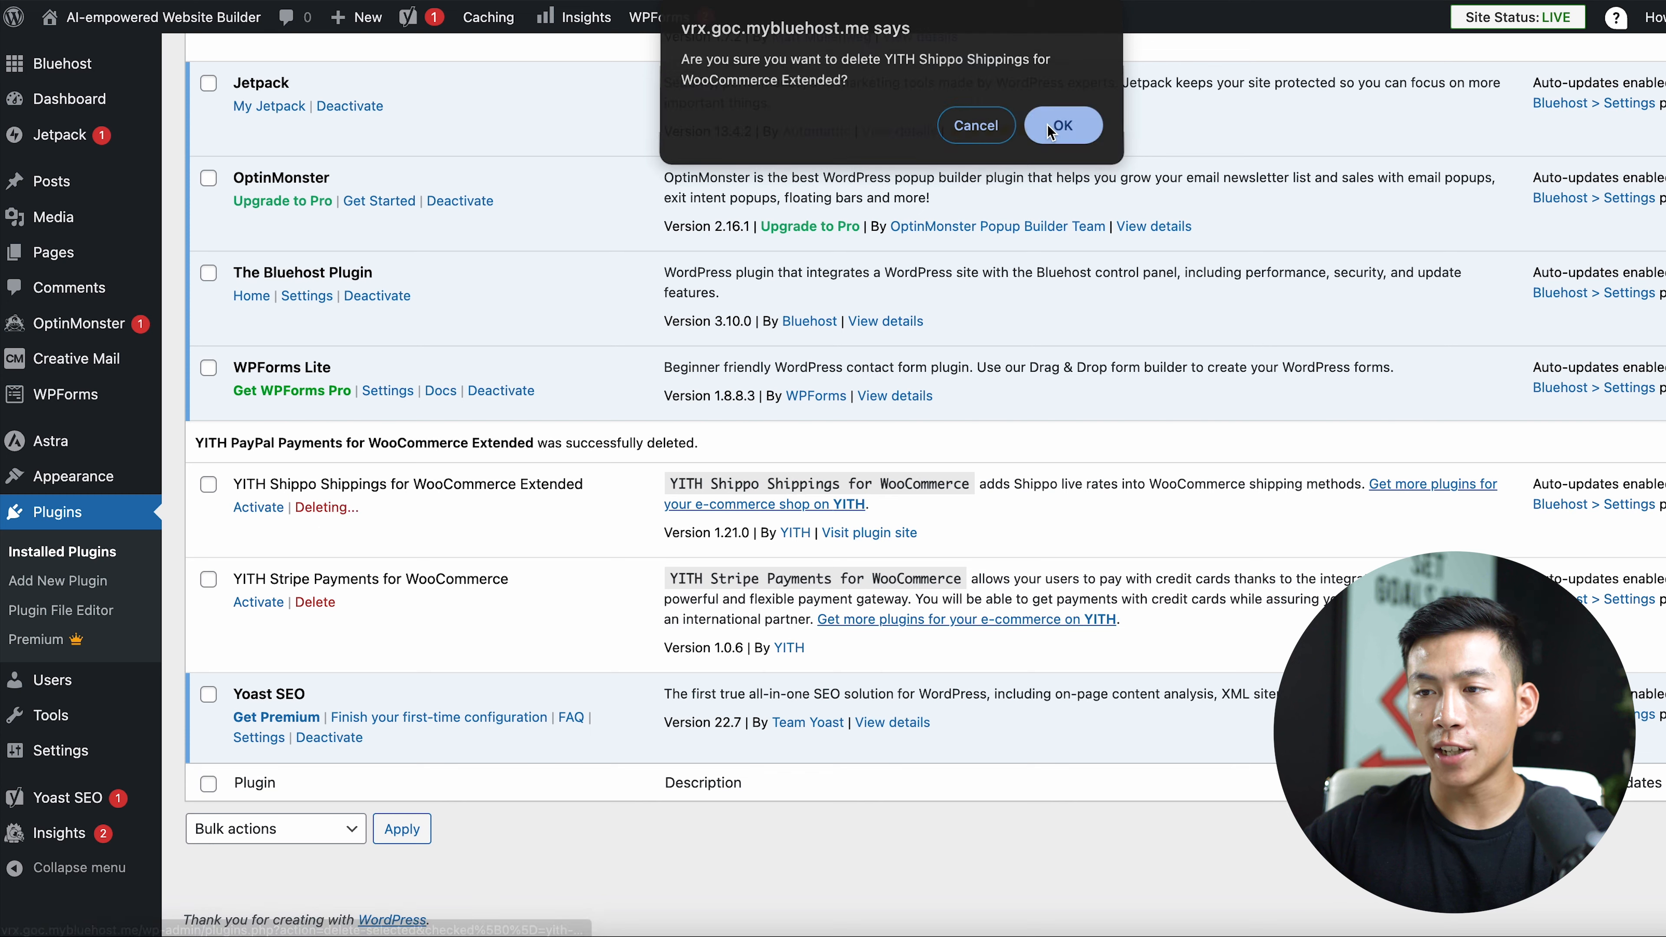
Step: Delete the YITH Shippo Shippings for WooCommerce Extended and YITH Stripe Payments for WooCommerce plugins and review the remaining plugins
{"action": "left_click", "coordinate": [1049, 123]}
{"action": "left_click", "coordinate": [321, 601]}
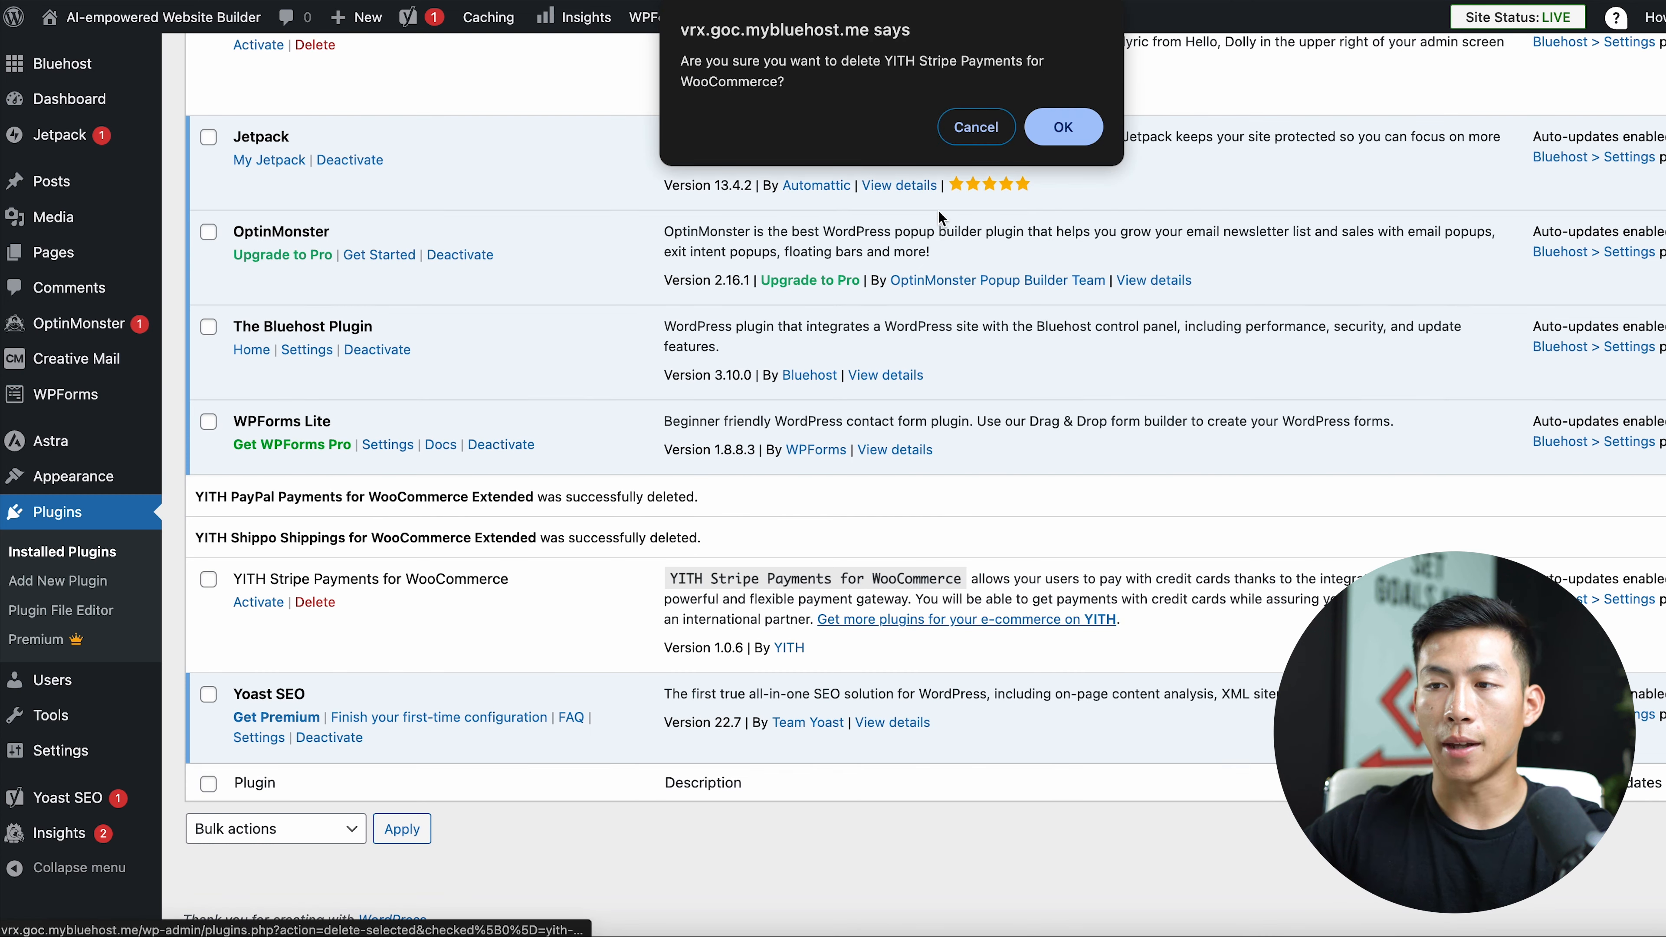
{"action": "left_click", "coordinate": [1060, 124]}
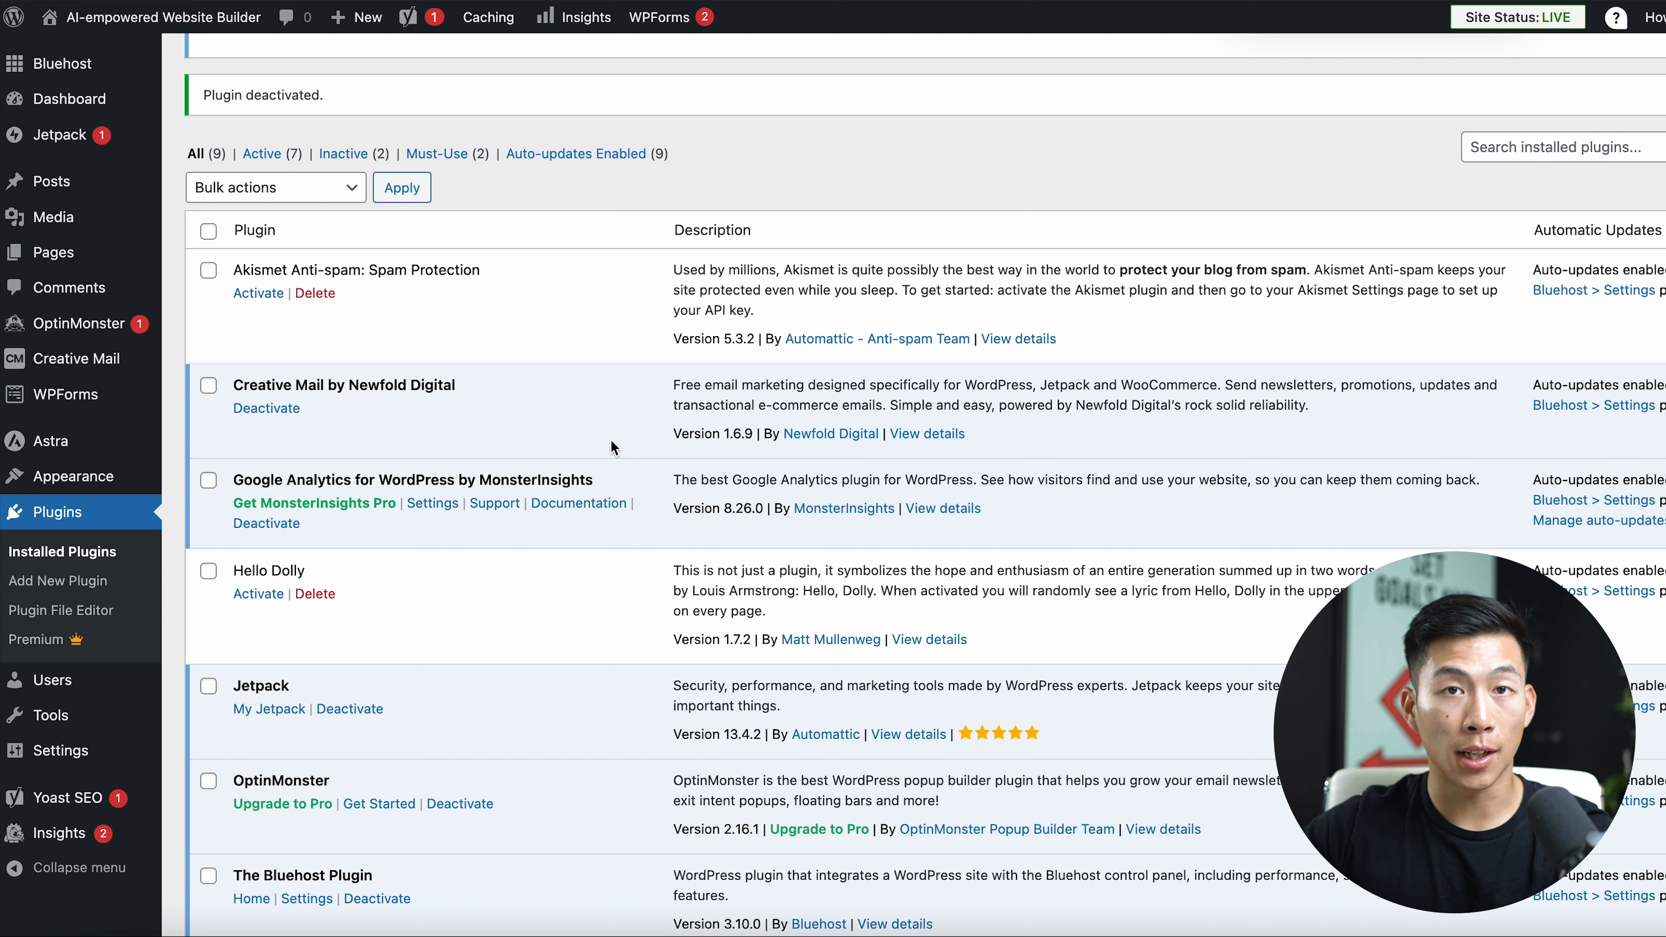
{"action": "scroll", "coordinate": [610, 440], "scroll_direction": "down", "scroll_amount": 6}
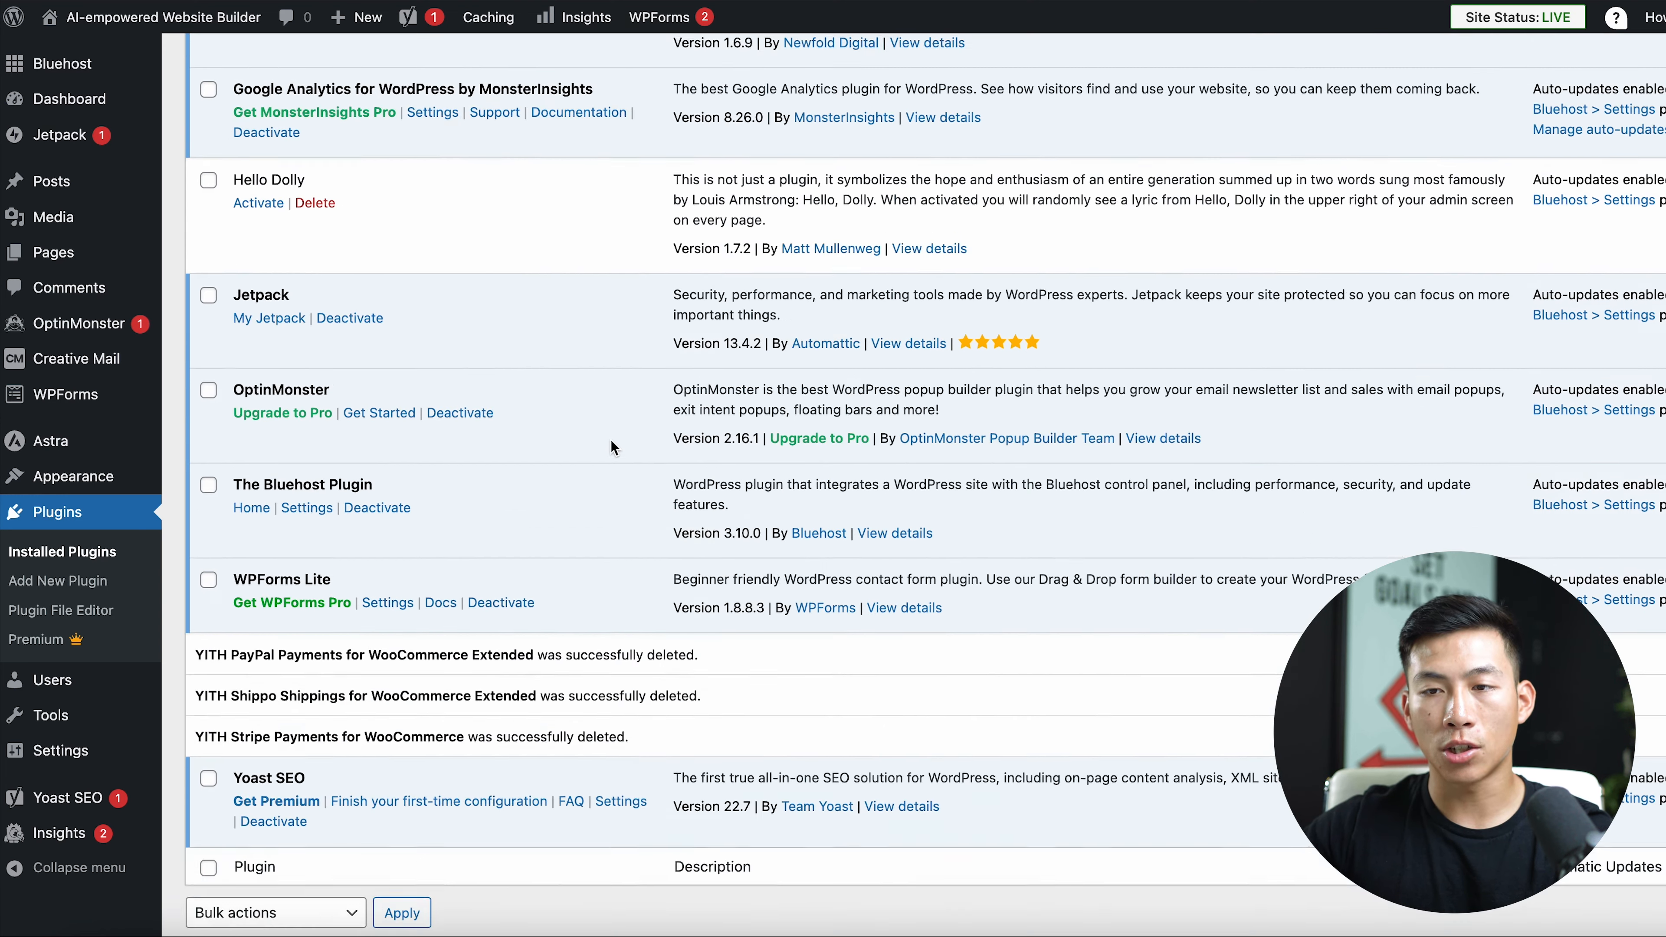
Step: Start adding a new plugin and search the plugin directory for "starter templates"
{"action": "scroll", "coordinate": [611, 440], "scroll_direction": "up", "scroll_amount": 12}
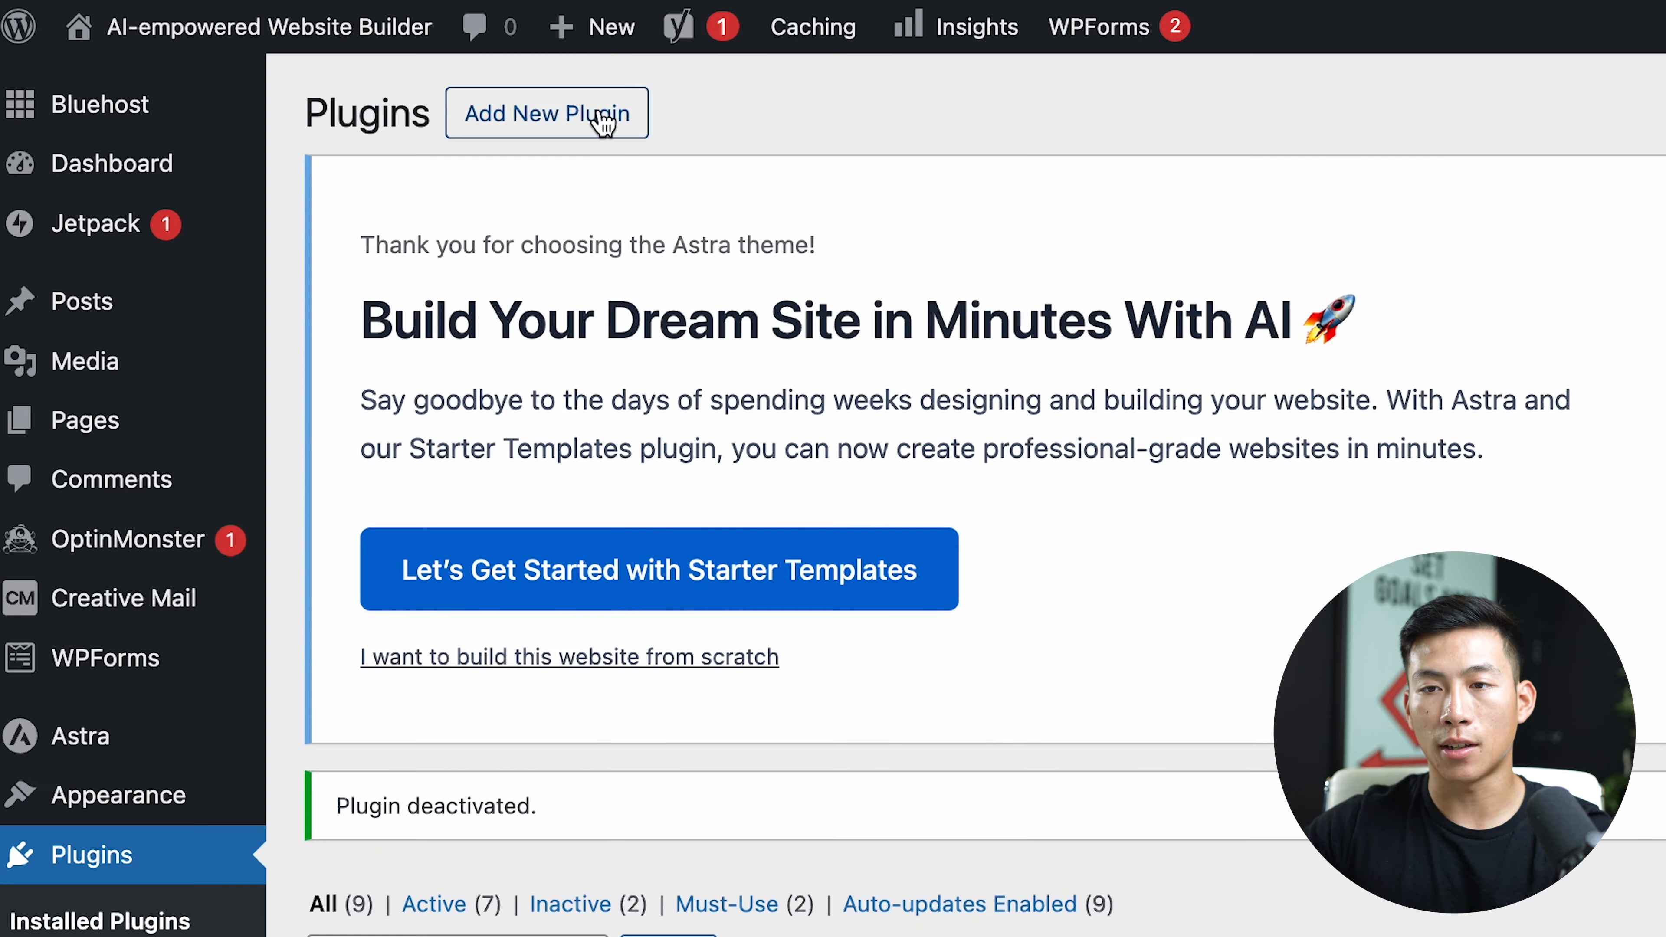
{"action": "left_click", "coordinate": [544, 125]}
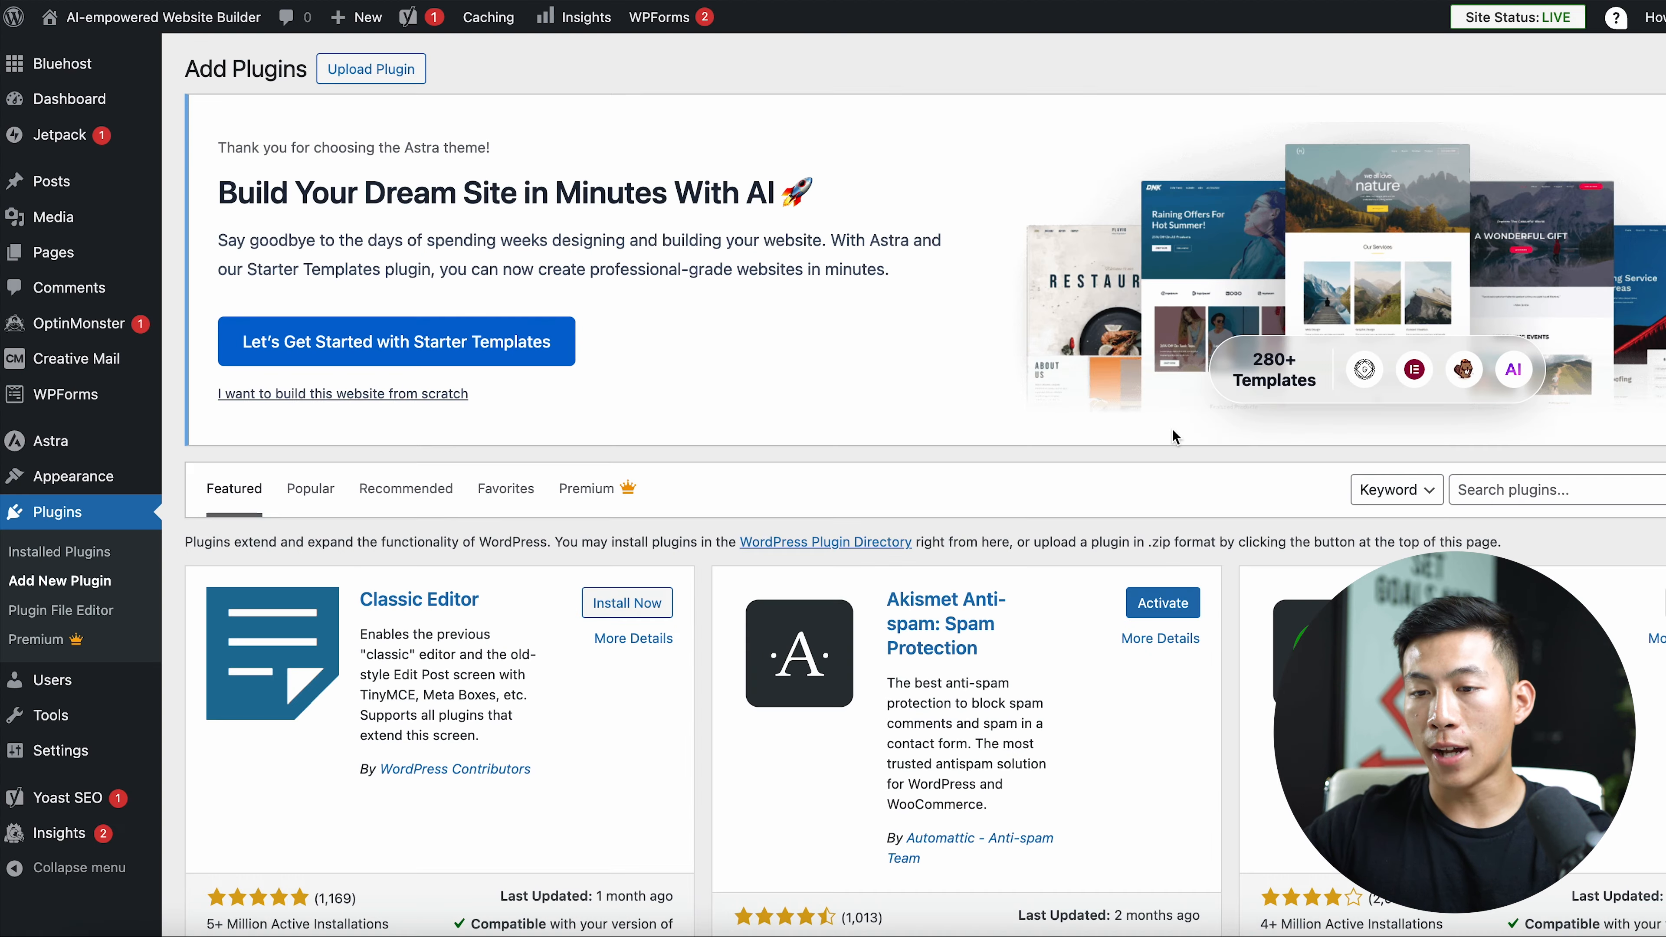
{"action": "scroll", "coordinate": [1213, 469], "scroll_direction": "down", "scroll_amount": 6}
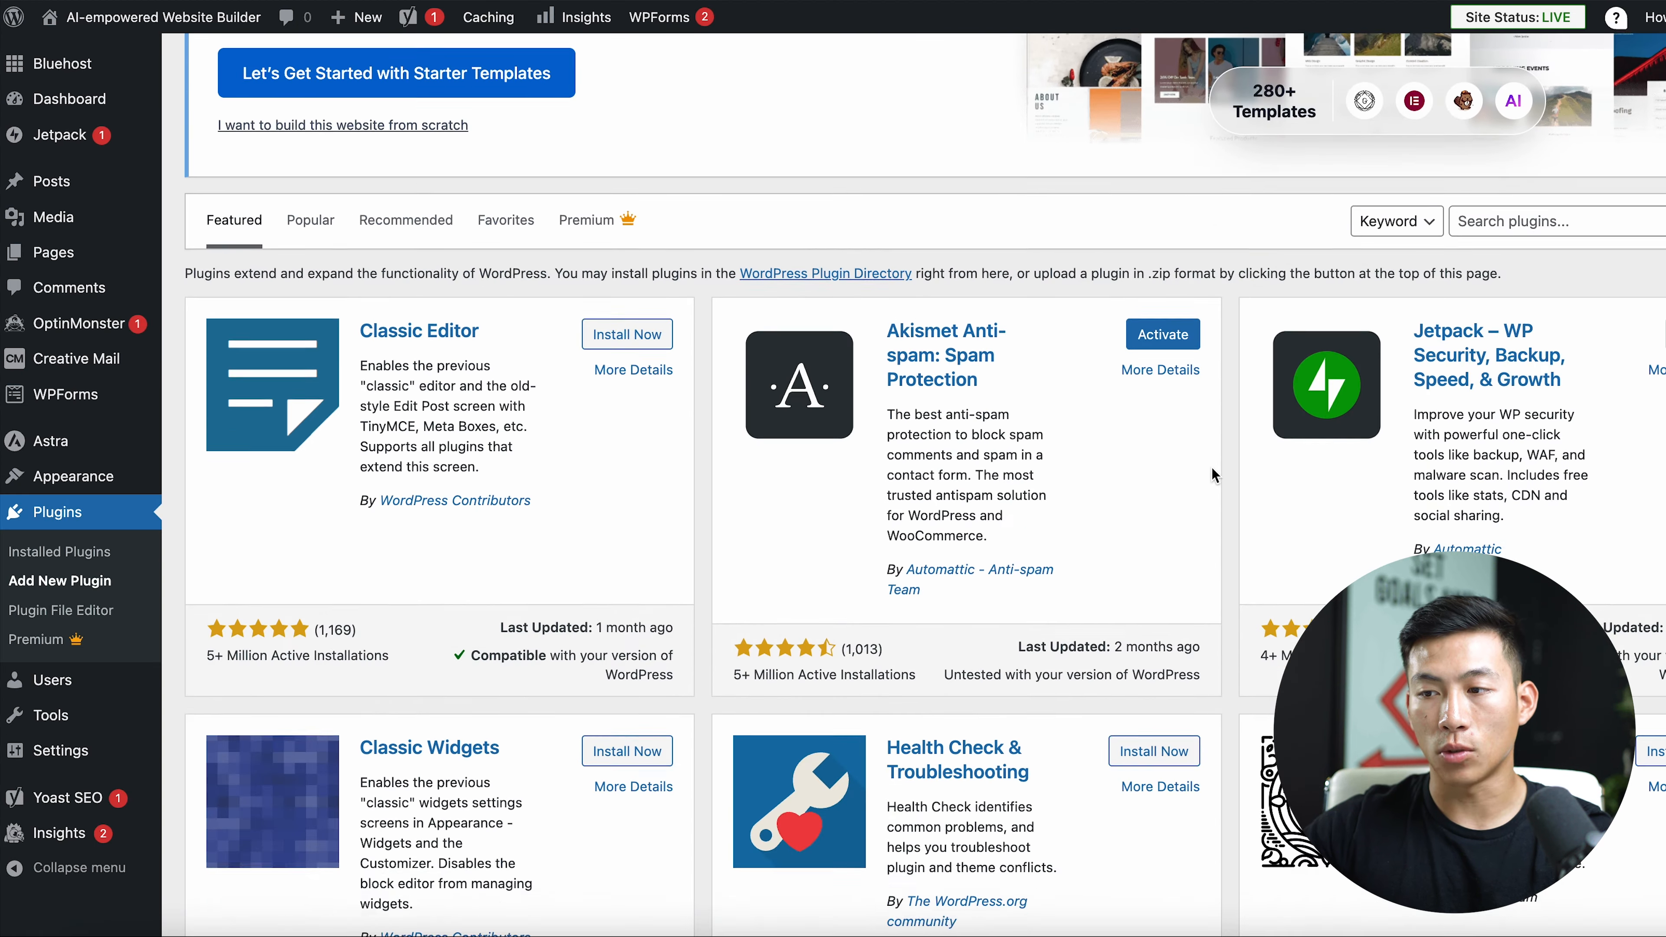
{"action": "scroll", "coordinate": [1232, 477], "scroll_direction": "down", "scroll_amount": 12}
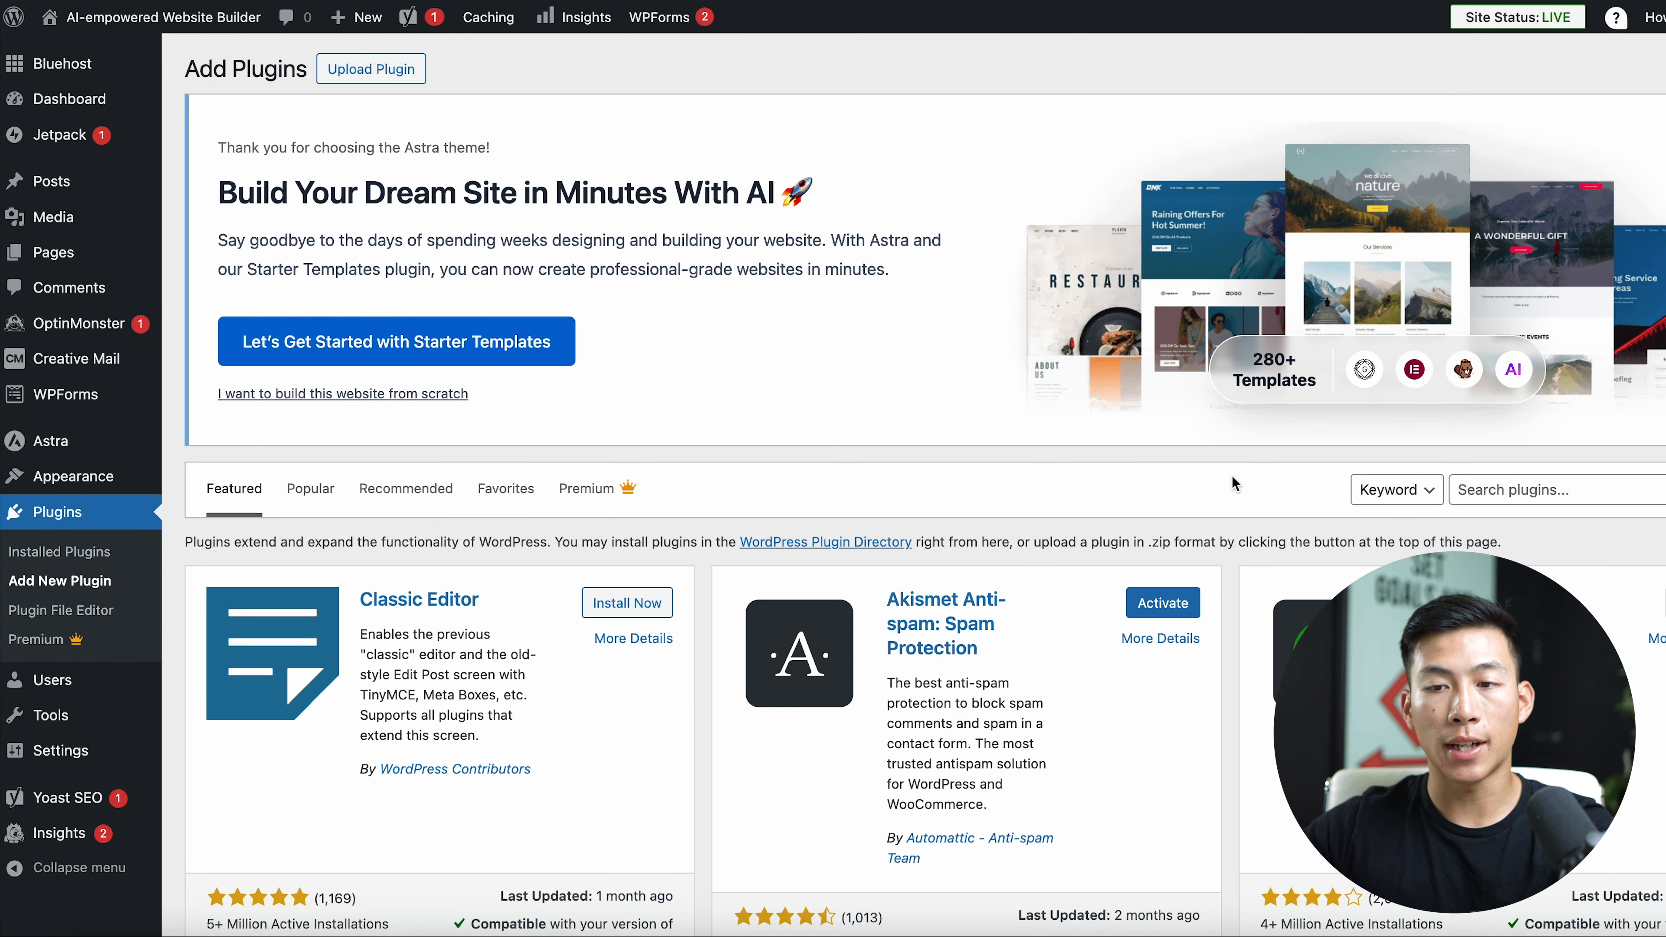
{"action": "left_click", "coordinate": [1513, 490]}
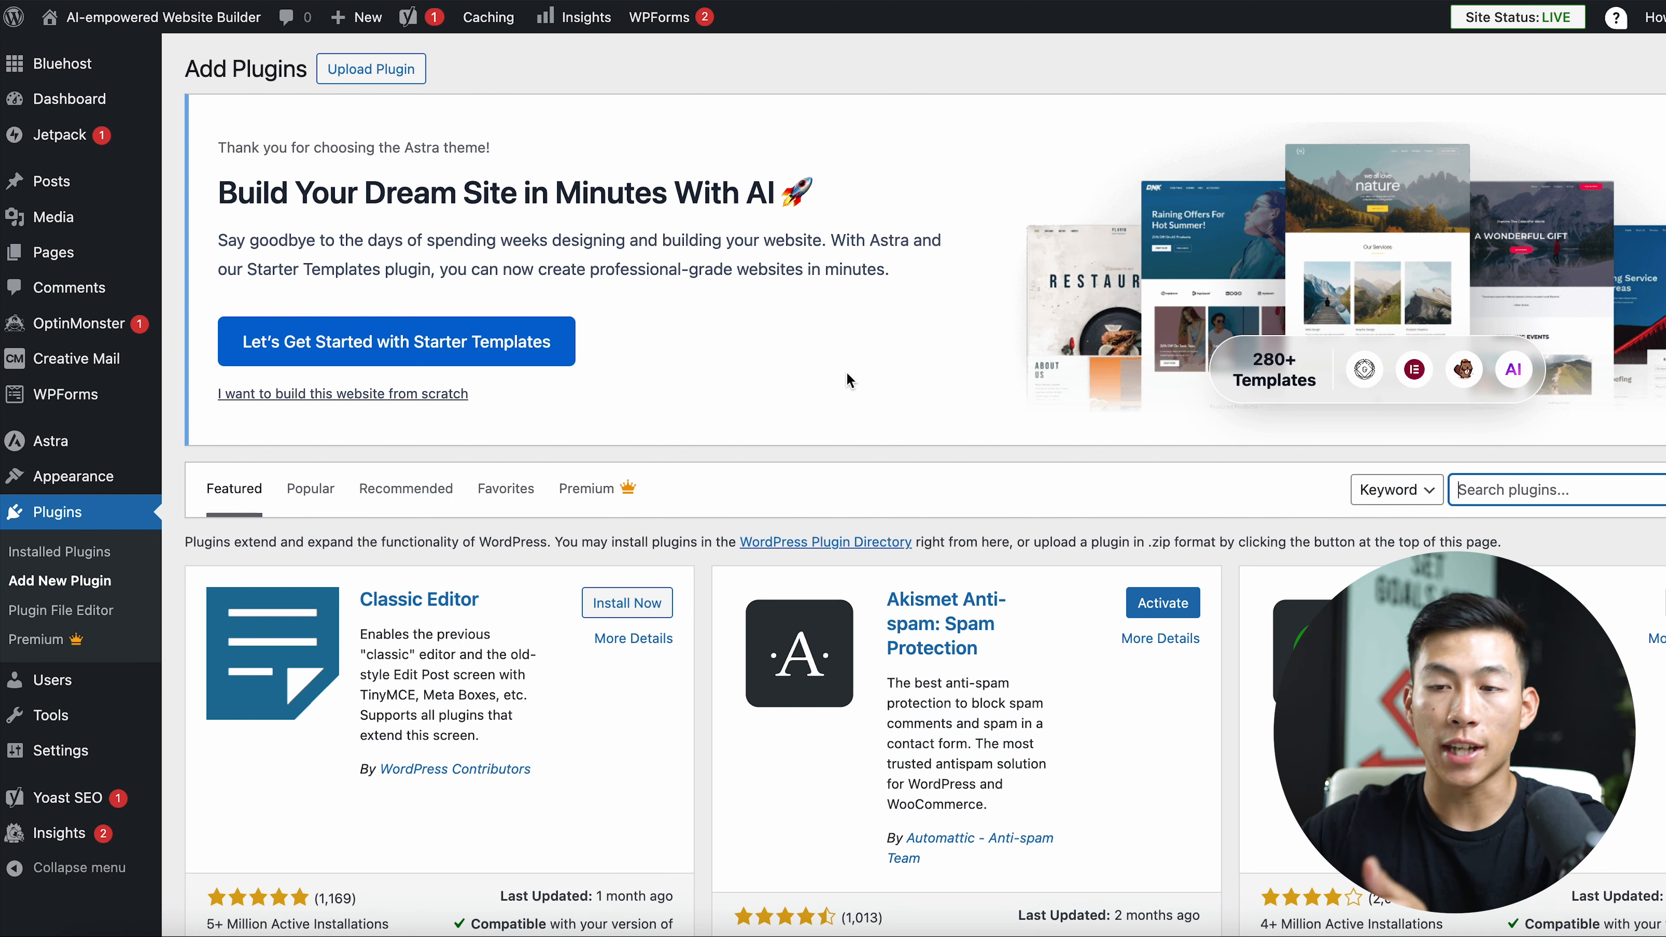
{"action": "type", "text": "starter templates"}
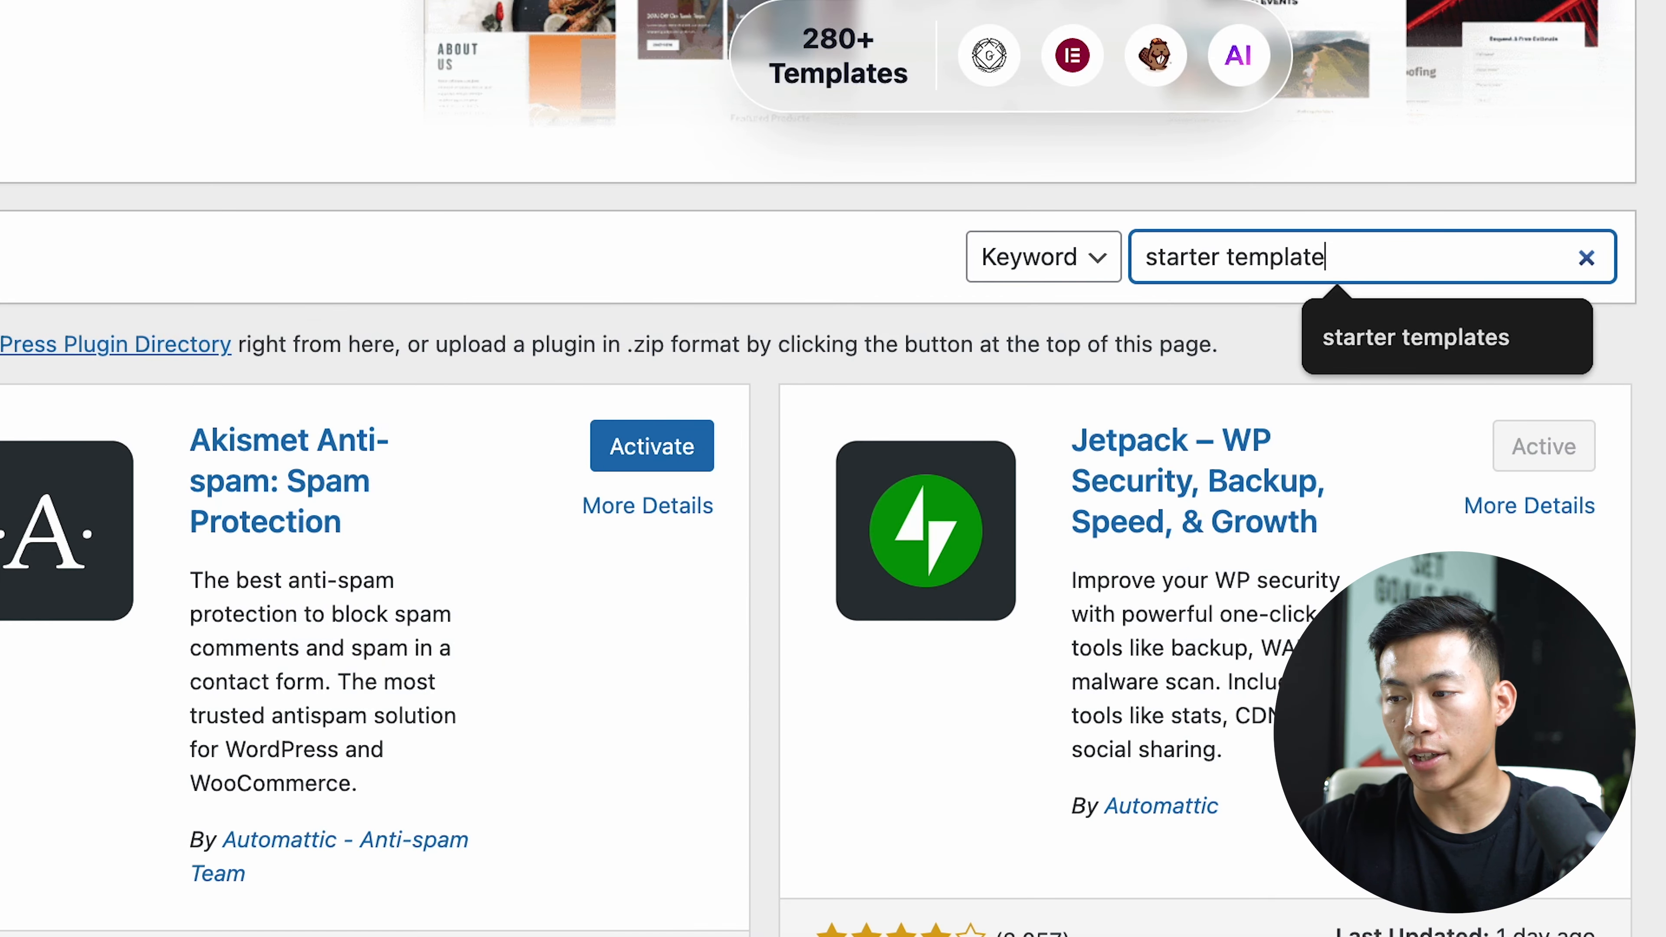
Step: Install the Starter Templates plugin by Brainstorm Force, then search the plugin directory for "elementor" and install the Elementor website builder plugin
{"action": "scroll", "coordinate": [692, 632], "scroll_direction": "down", "scroll_amount": 2}
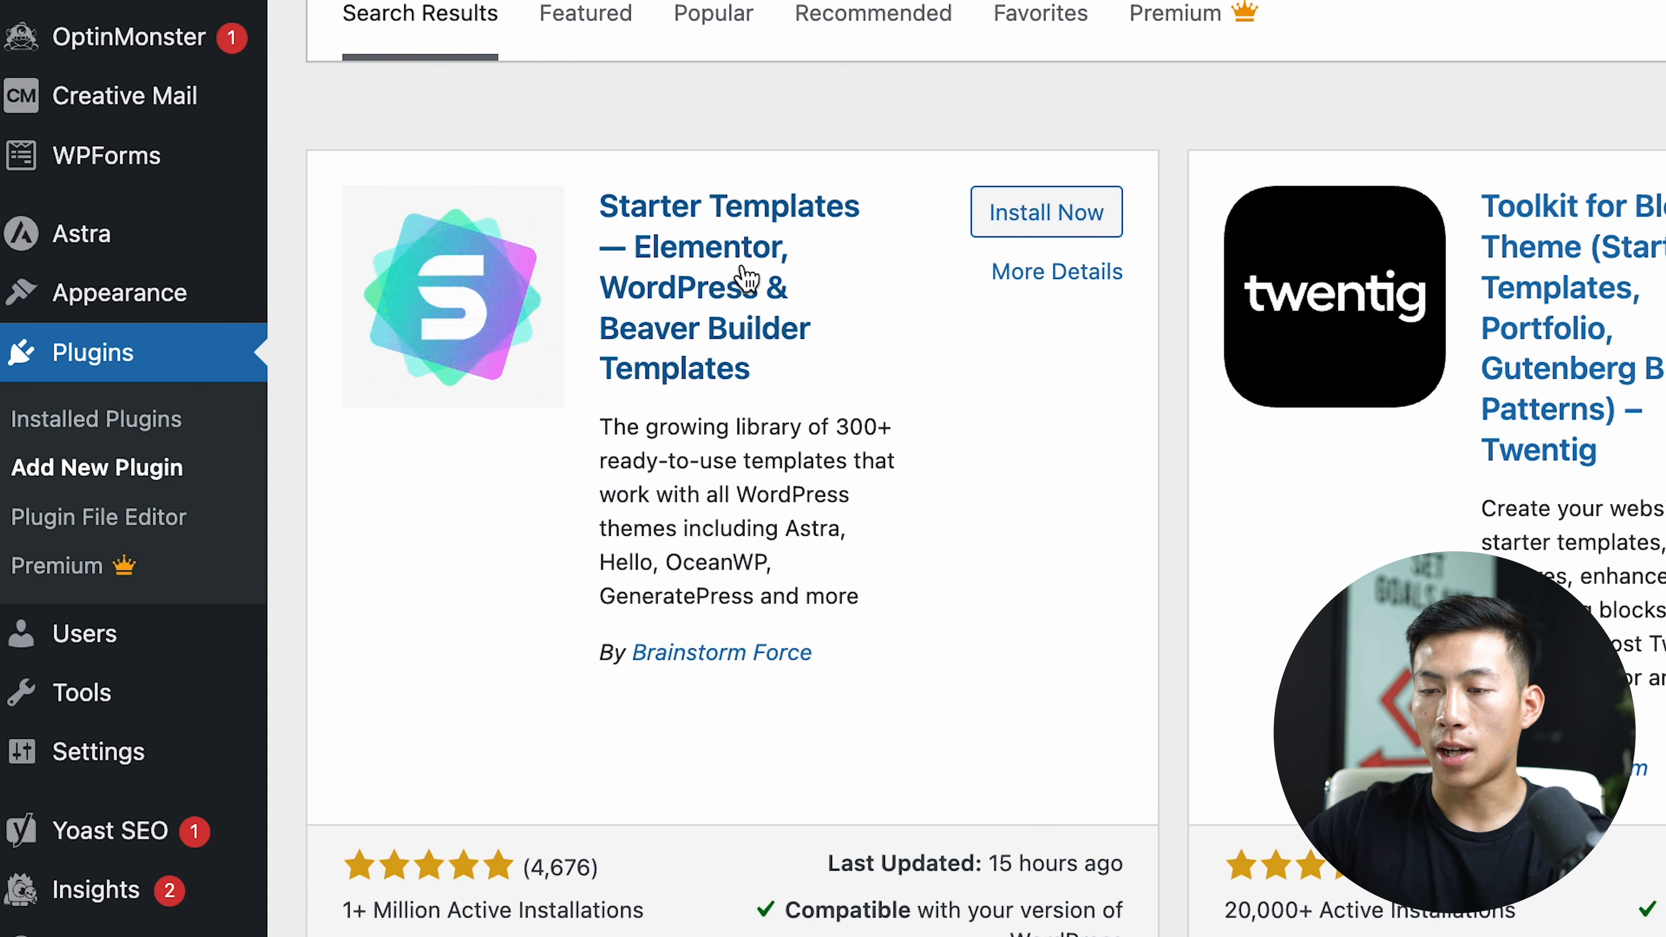
{"action": "left_click", "coordinate": [1023, 216]}
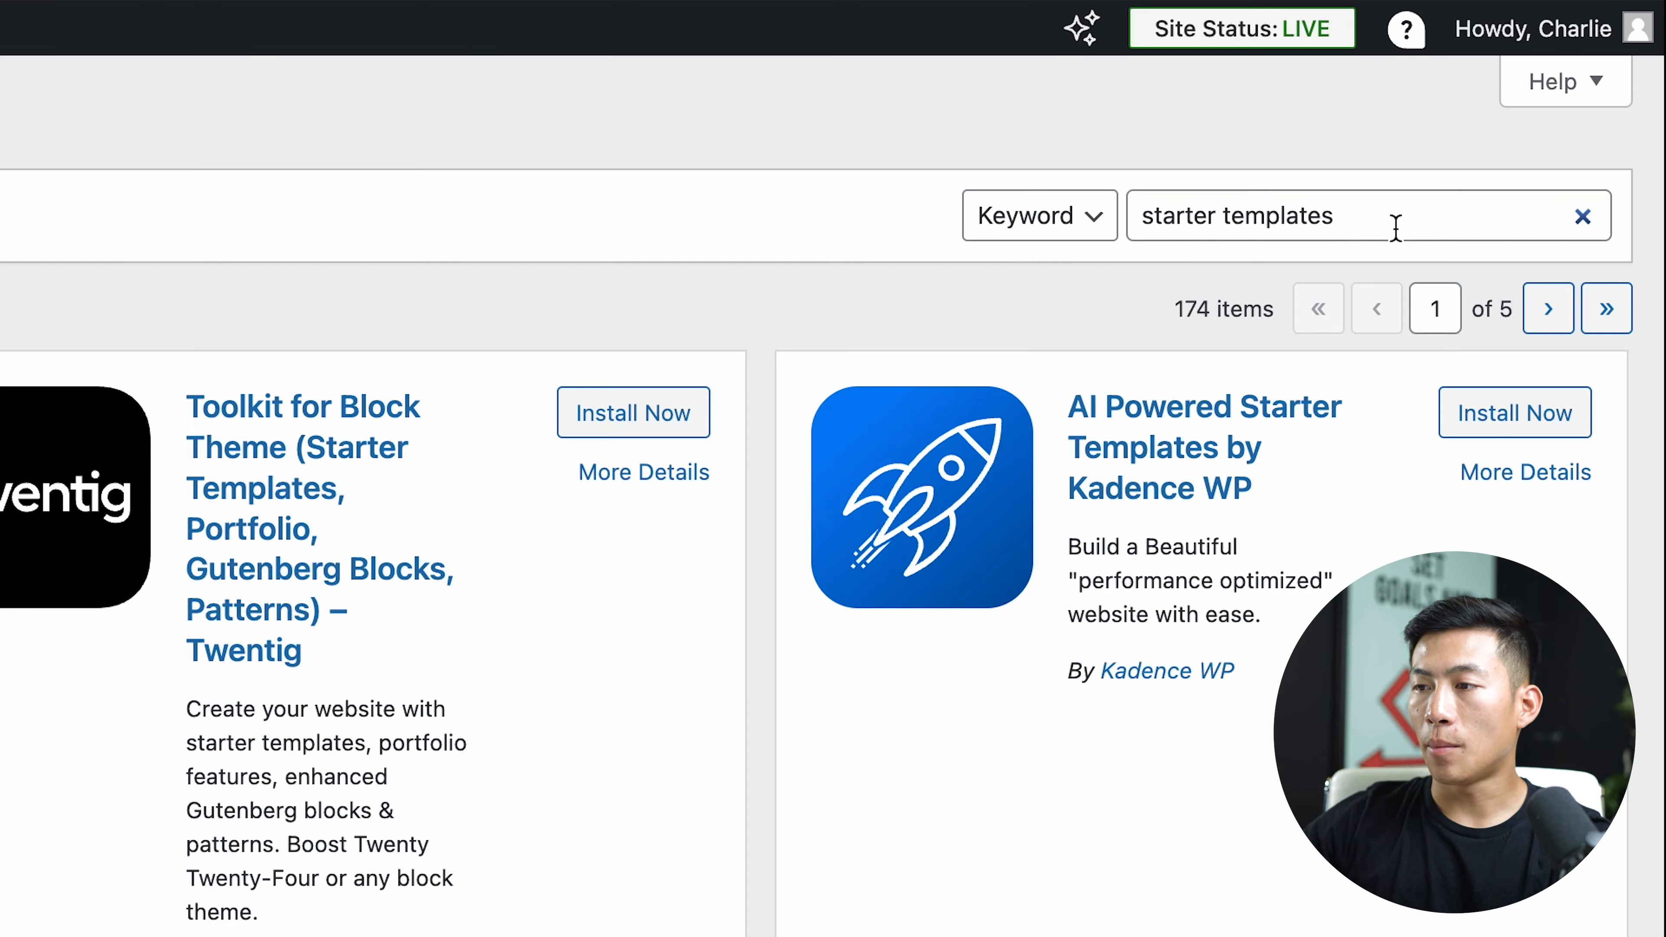
{"action": "triple_click", "coordinate": [1397, 222]}
{"action": "type", "text": "elementor"}
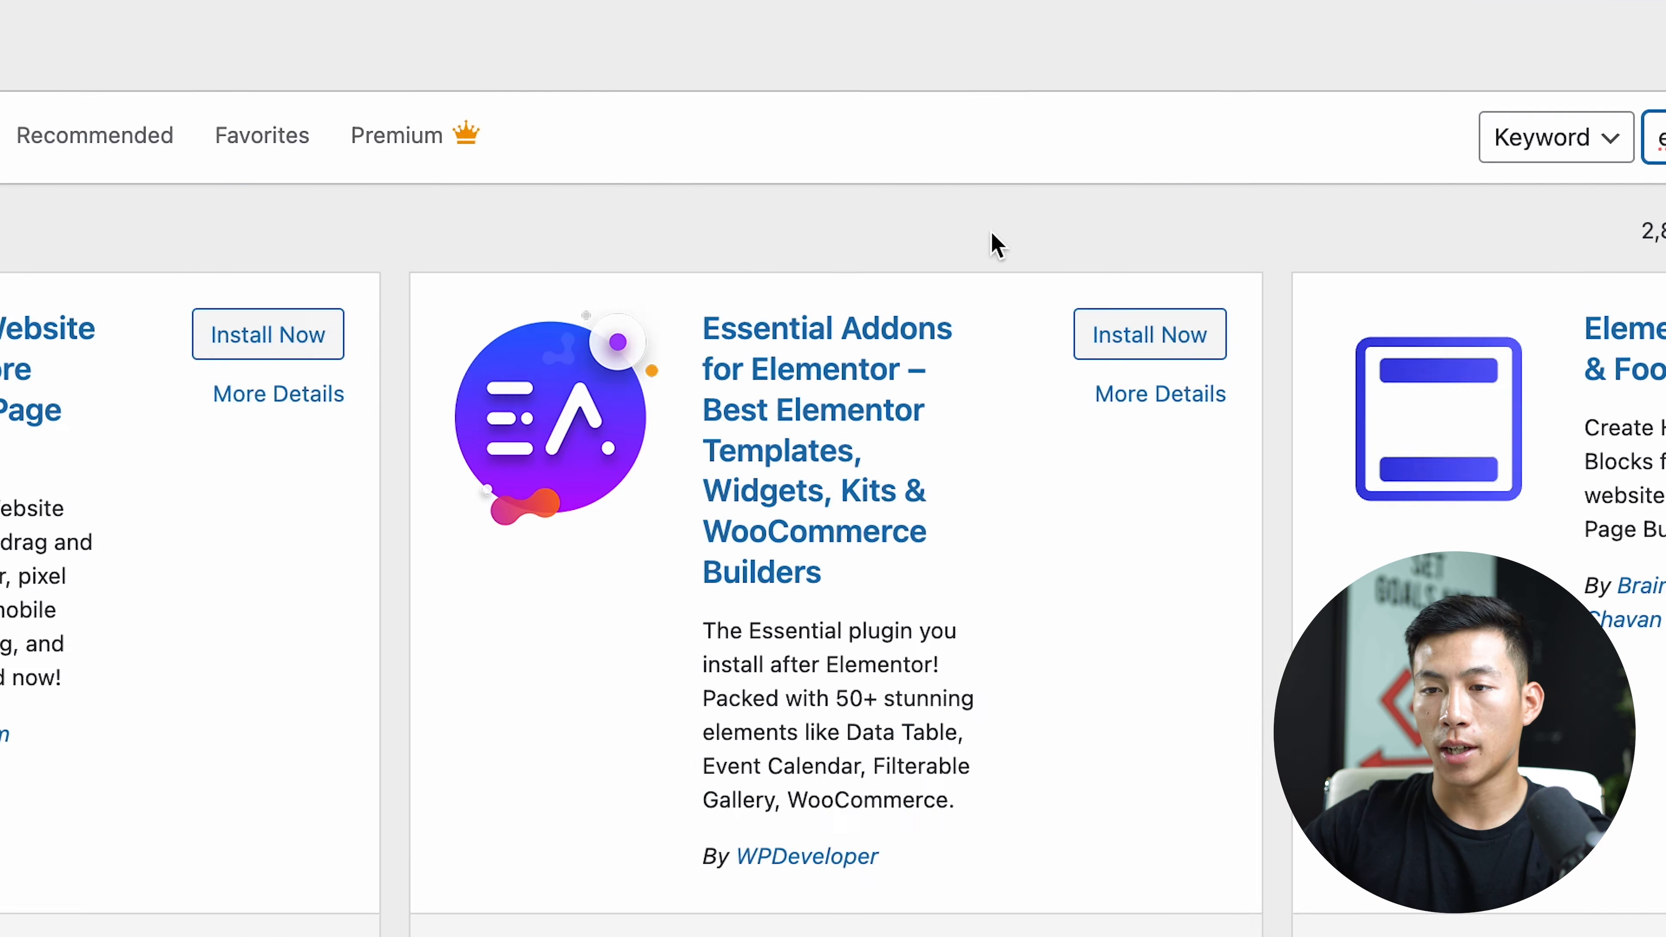
{"action": "left_click", "coordinate": [1038, 226]}
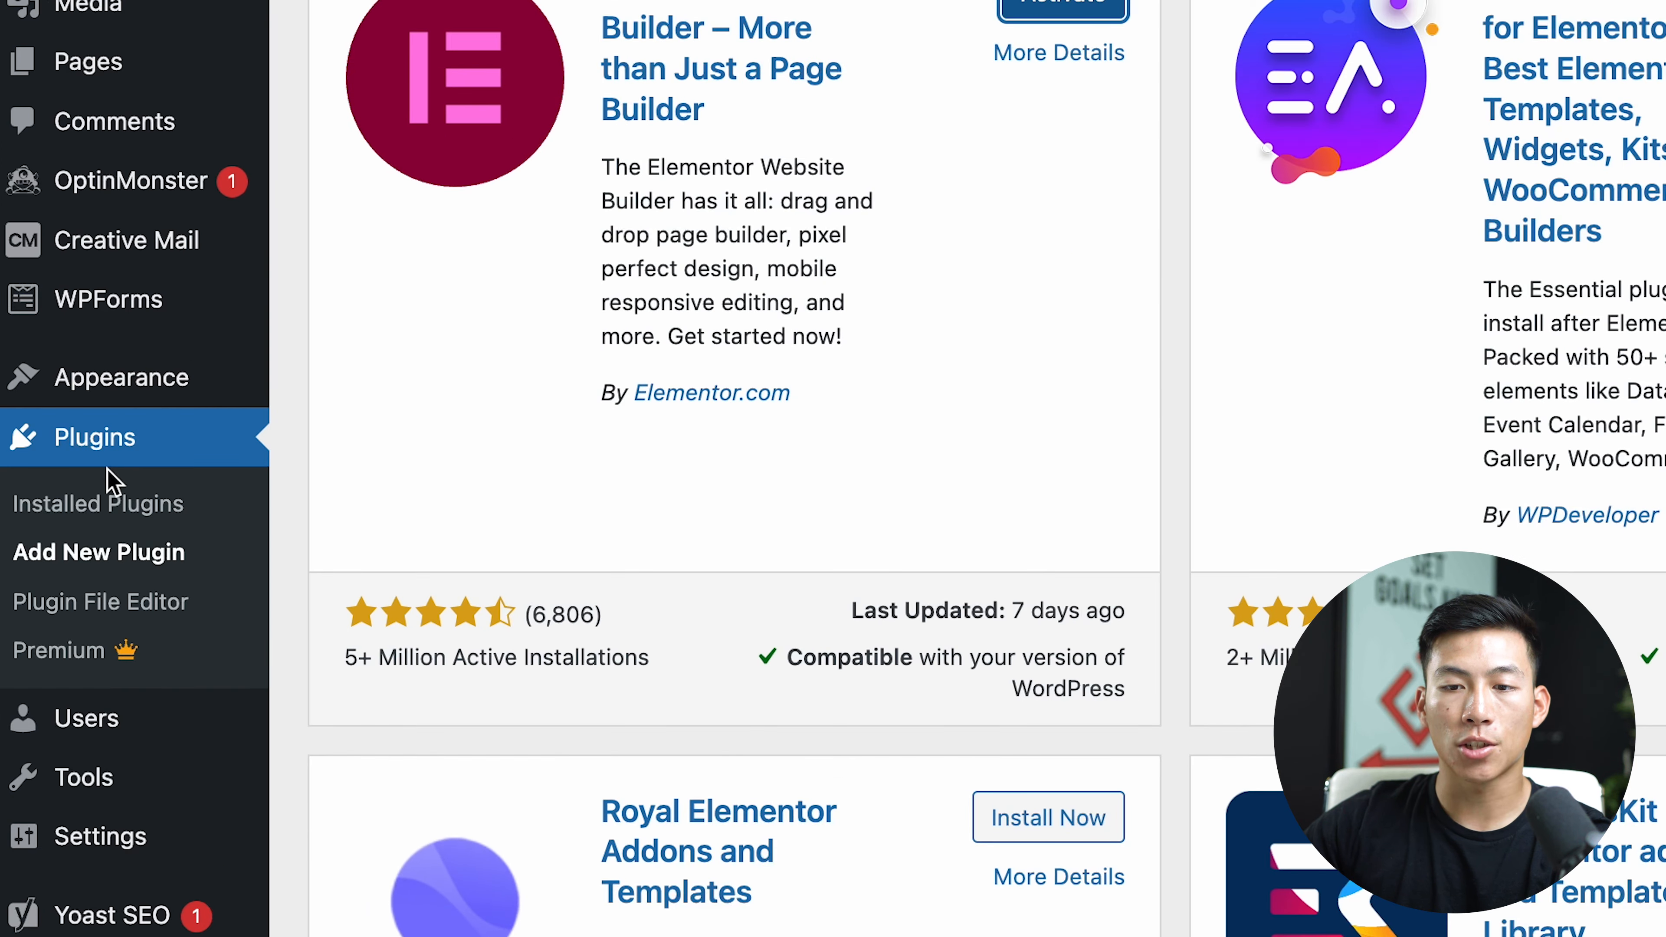
Step: Check the installed plugins list for Starter Templates and activate the Elementor plugin
{"action": "left_click", "coordinate": [110, 500]}
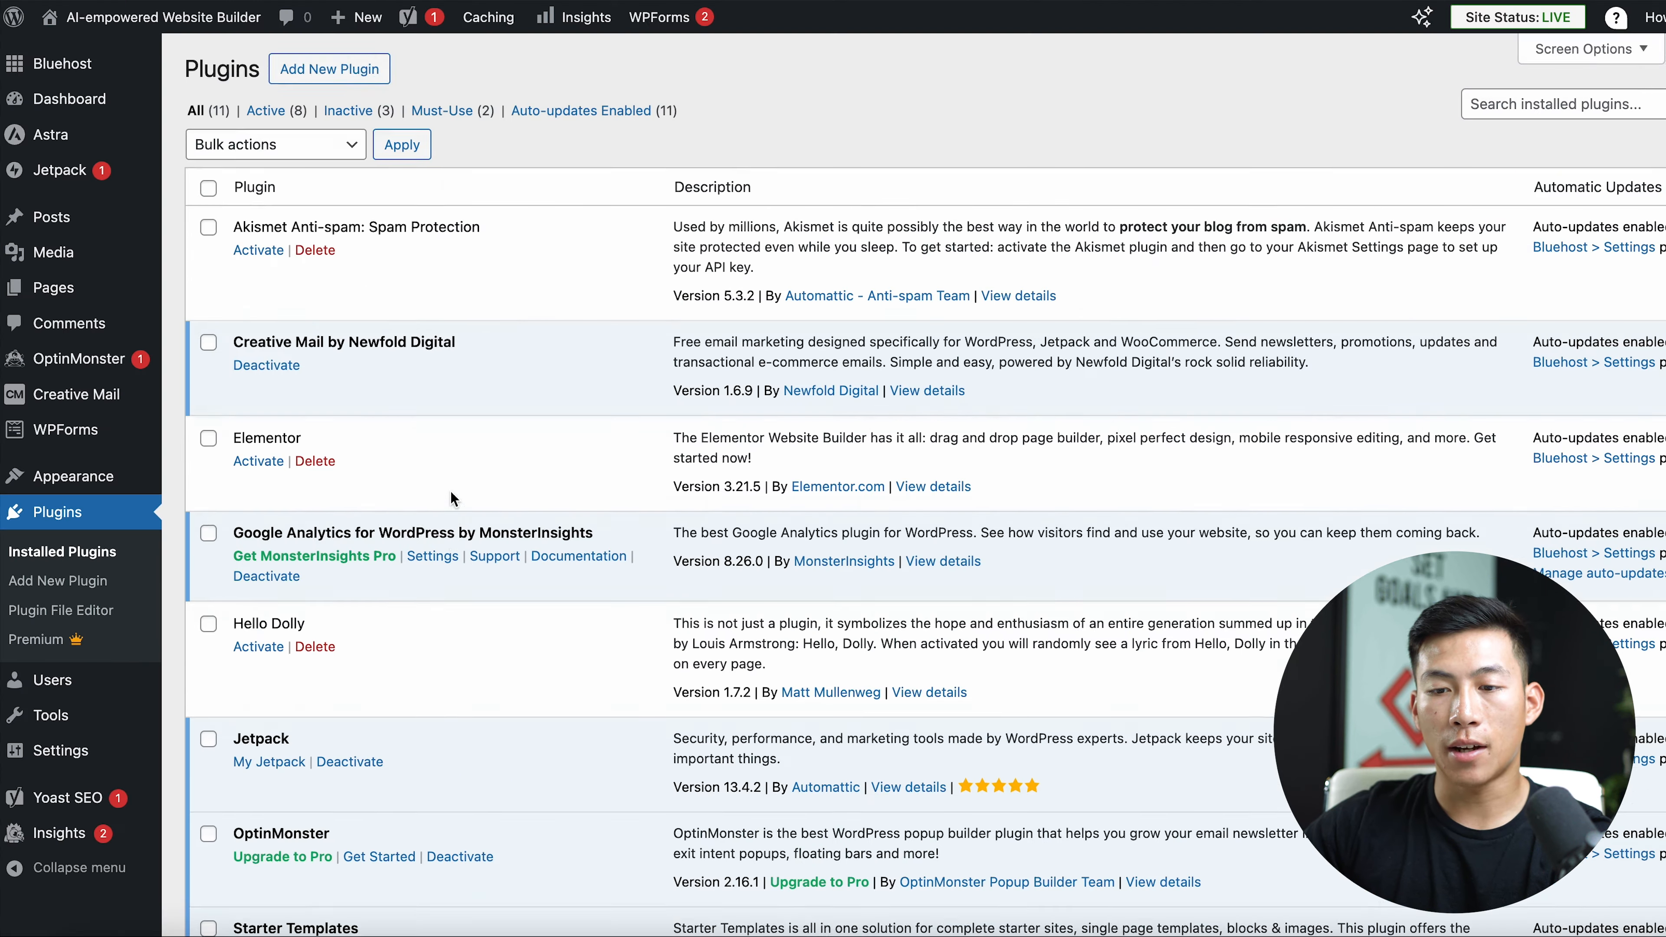
{"action": "scroll", "coordinate": [451, 494], "scroll_direction": "down", "scroll_amount": 8}
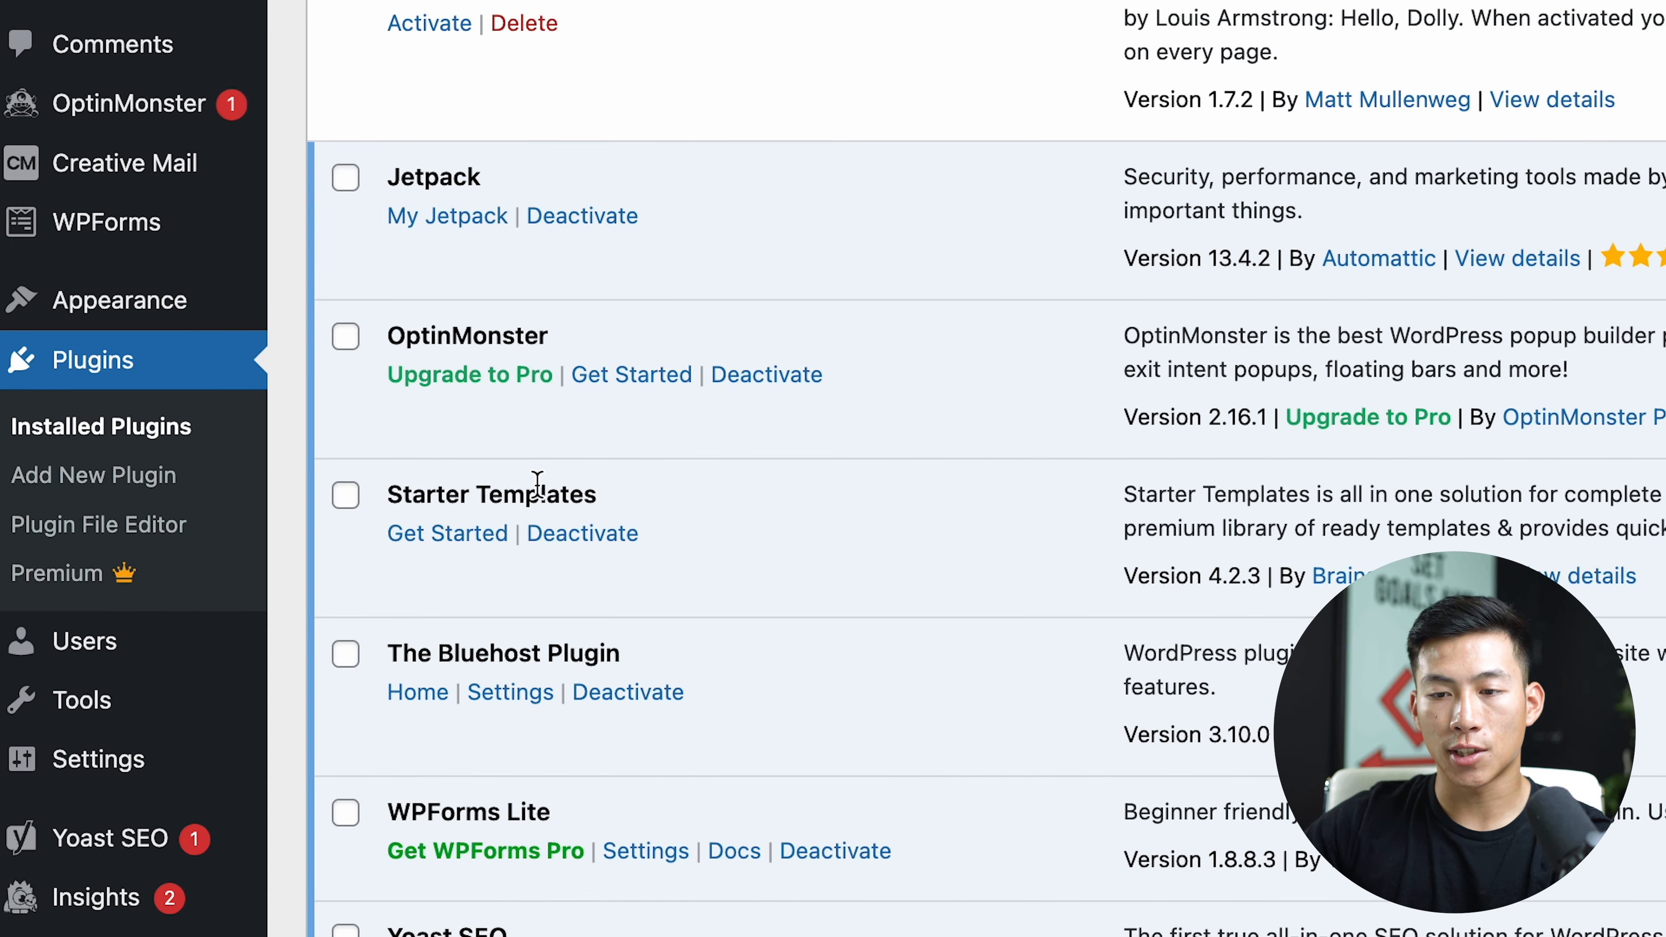
{"action": "scroll", "coordinate": [718, 519], "scroll_direction": "up", "scroll_amount": 5}
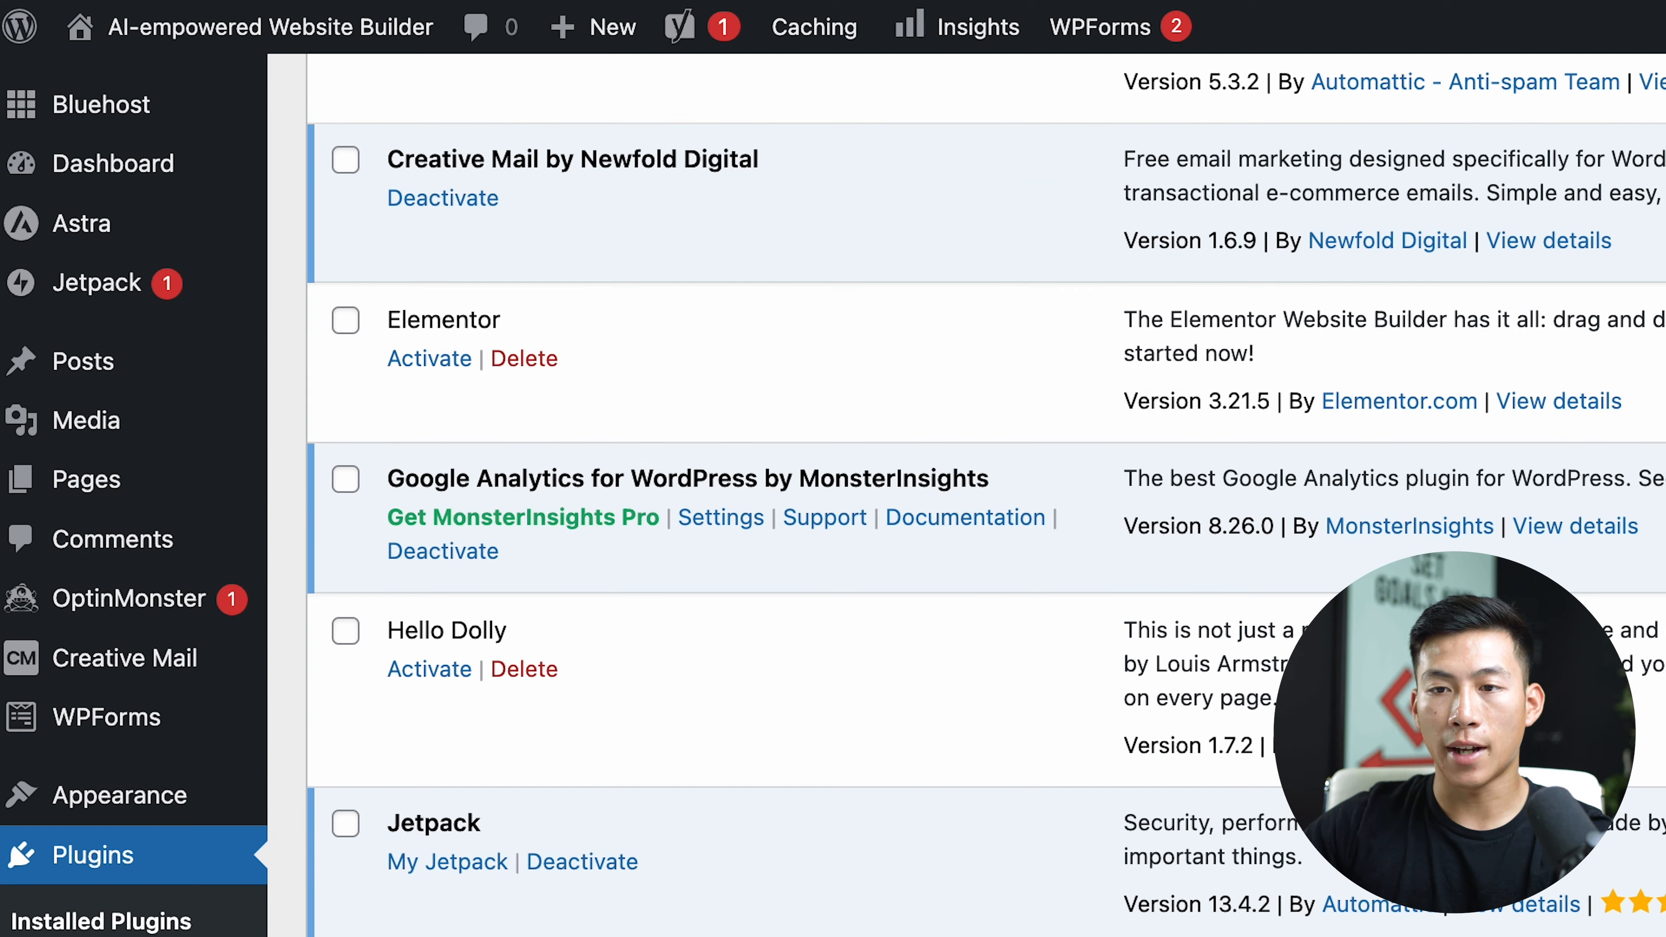
{"action": "left_click", "coordinate": [433, 363]}
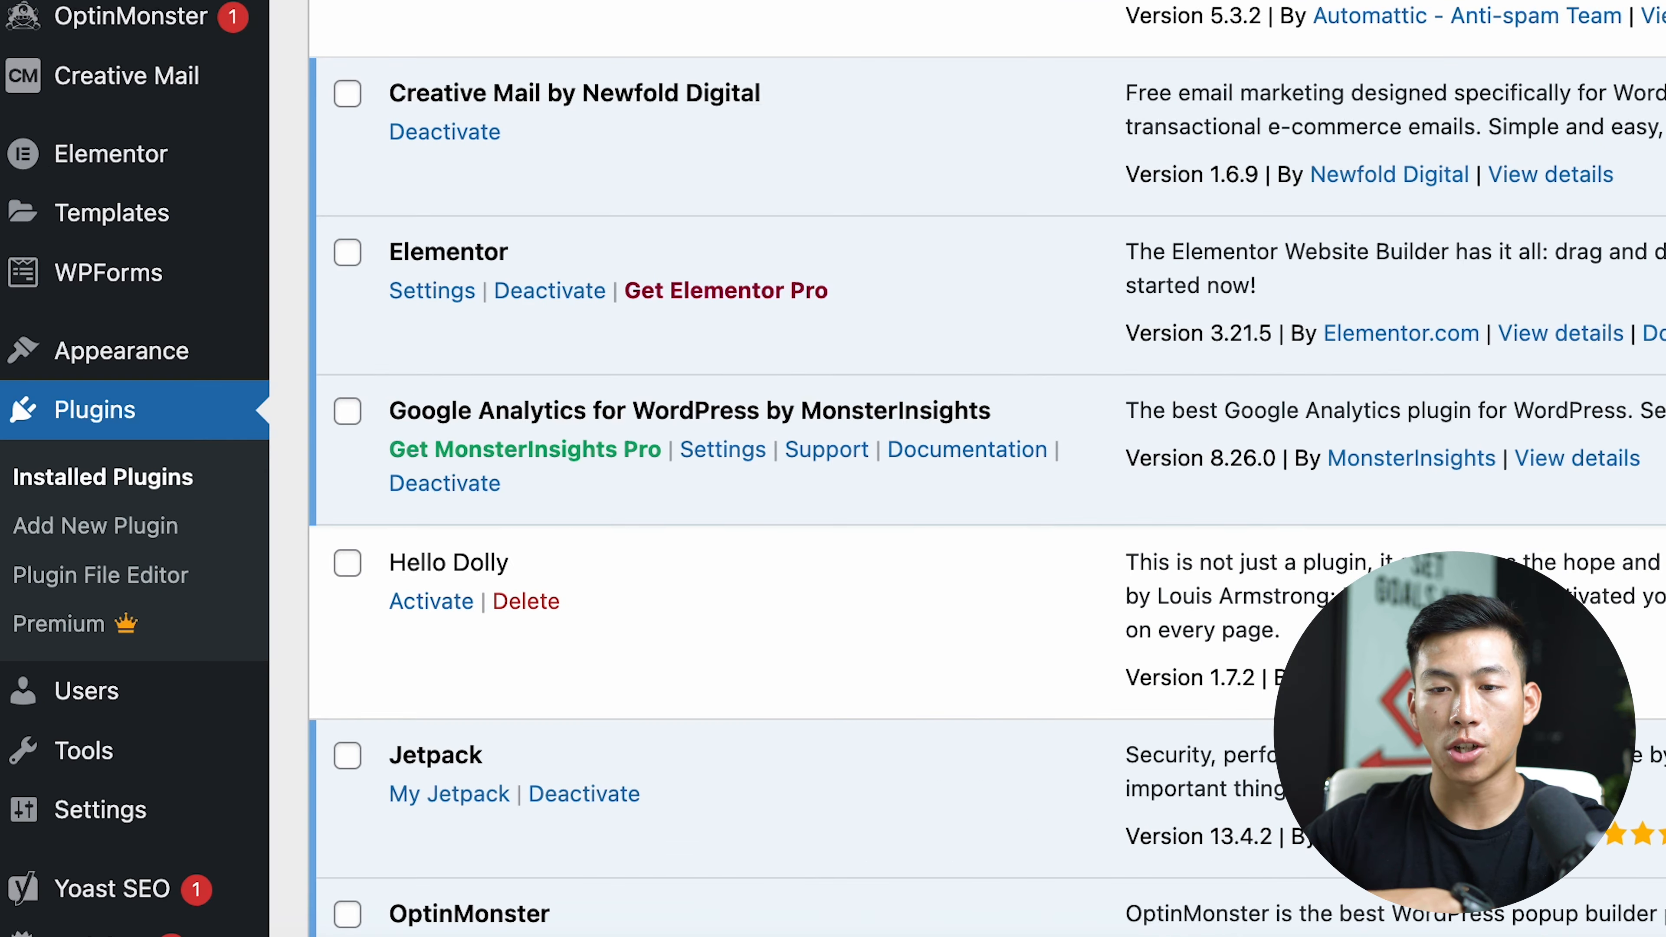
Step: Open Starter Templates and choose to build the website with the classic templates
{"action": "mouse_move", "coordinate": [74, 564]}
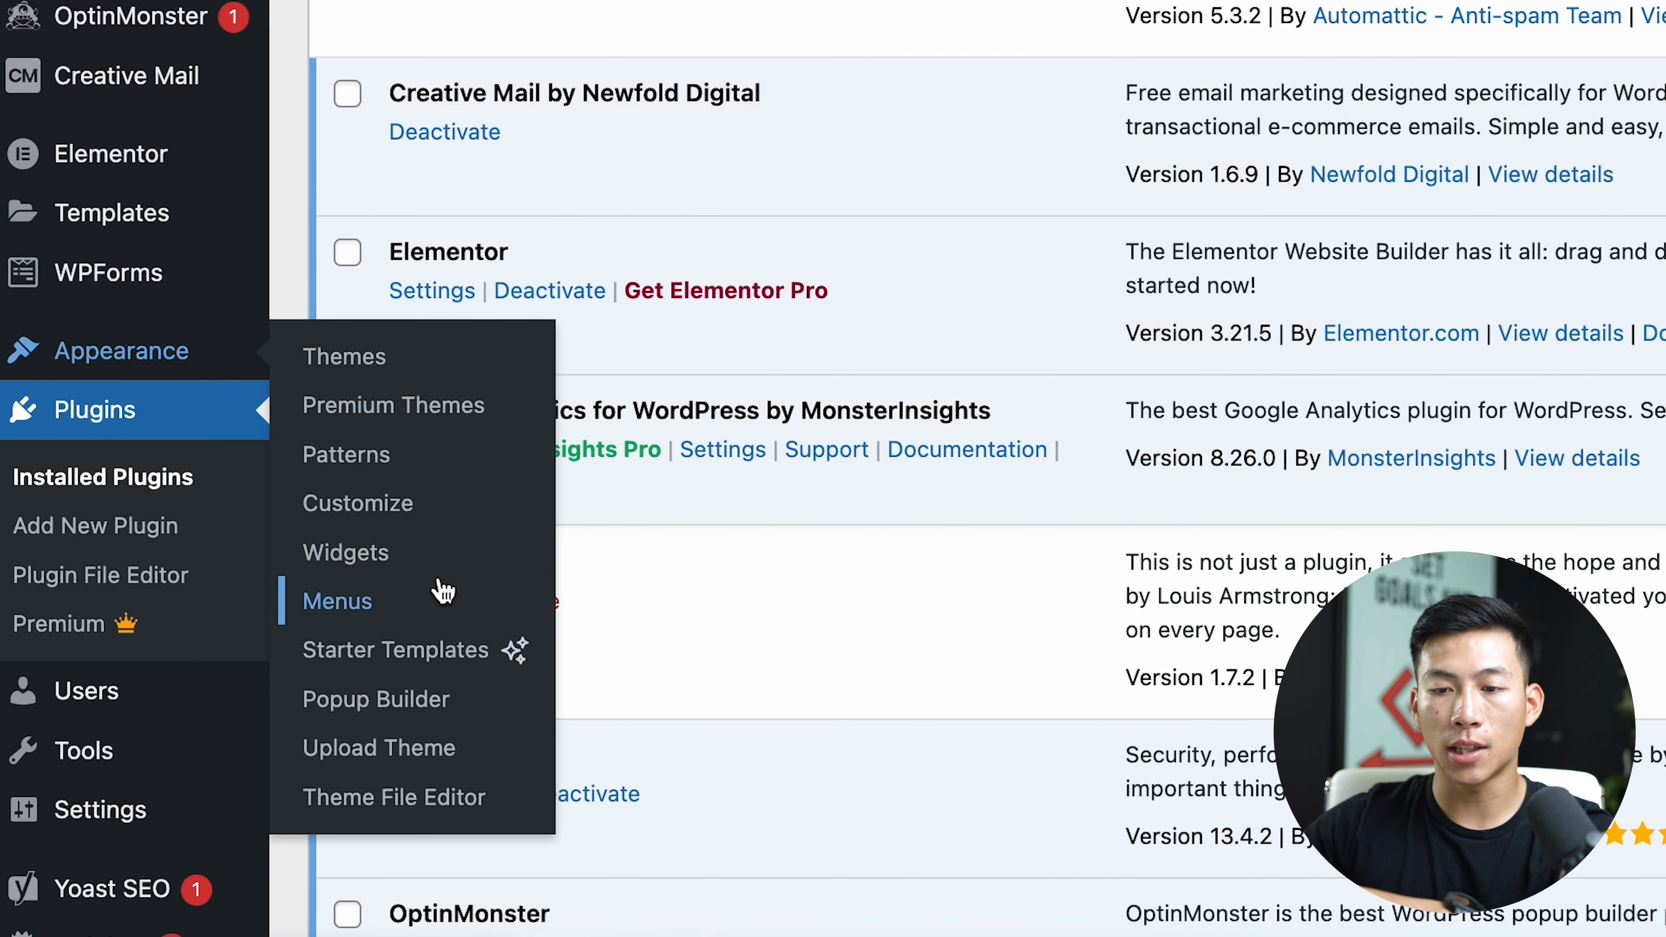
{"action": "left_click", "coordinate": [406, 664]}
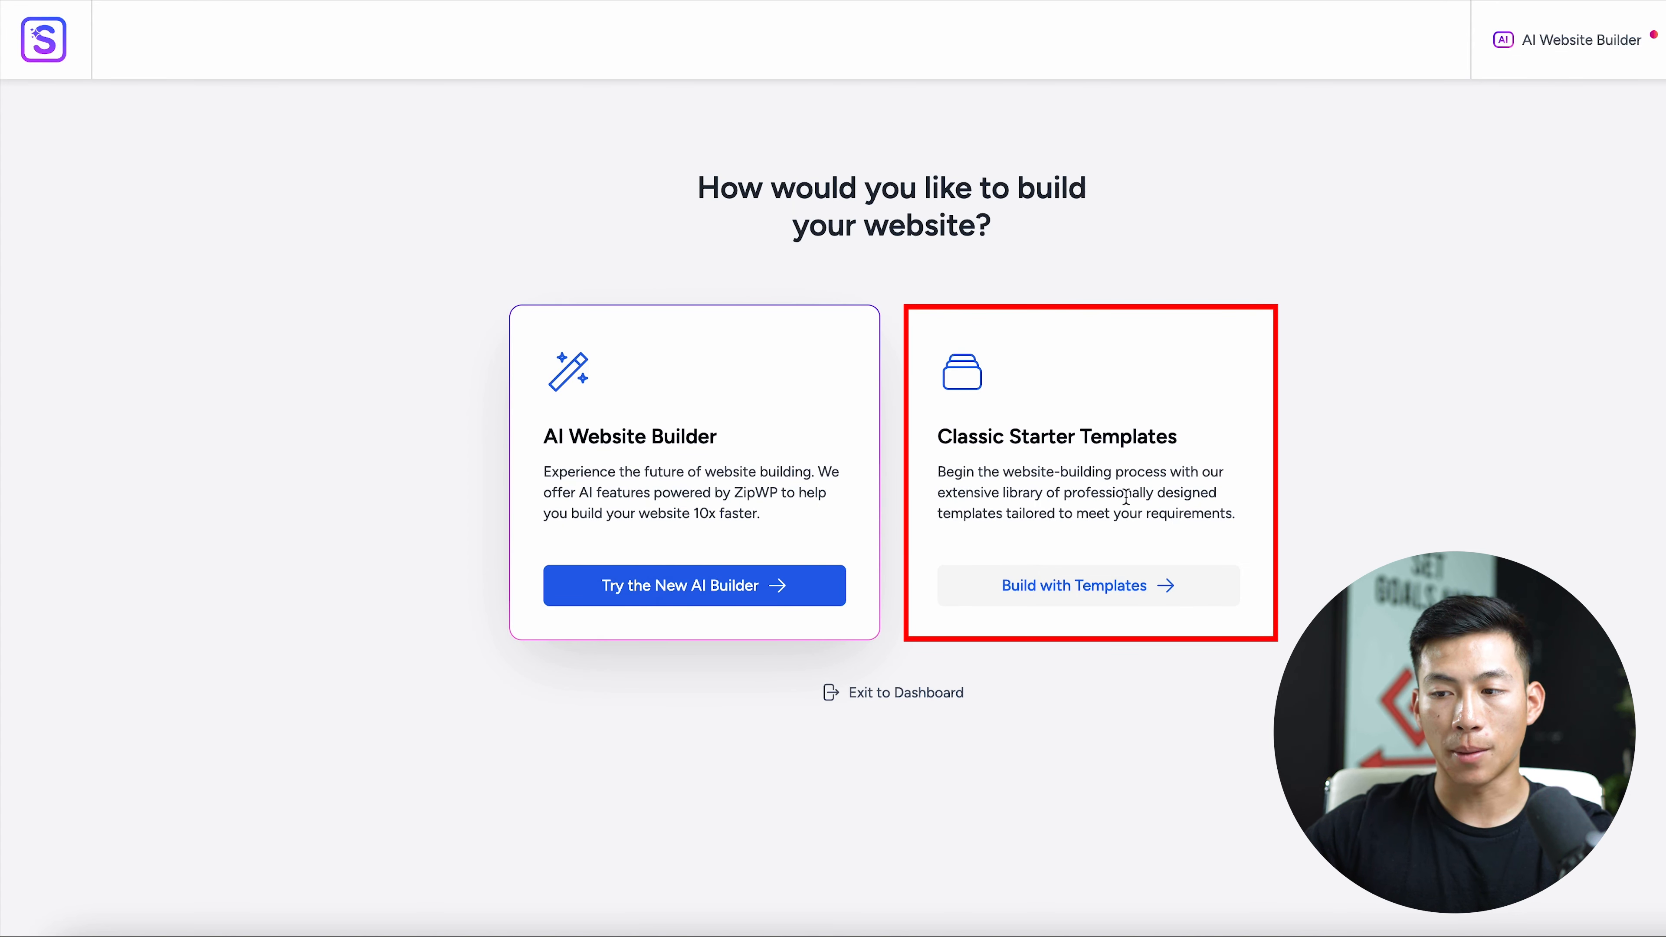
{"action": "left_click", "coordinate": [1080, 602]}
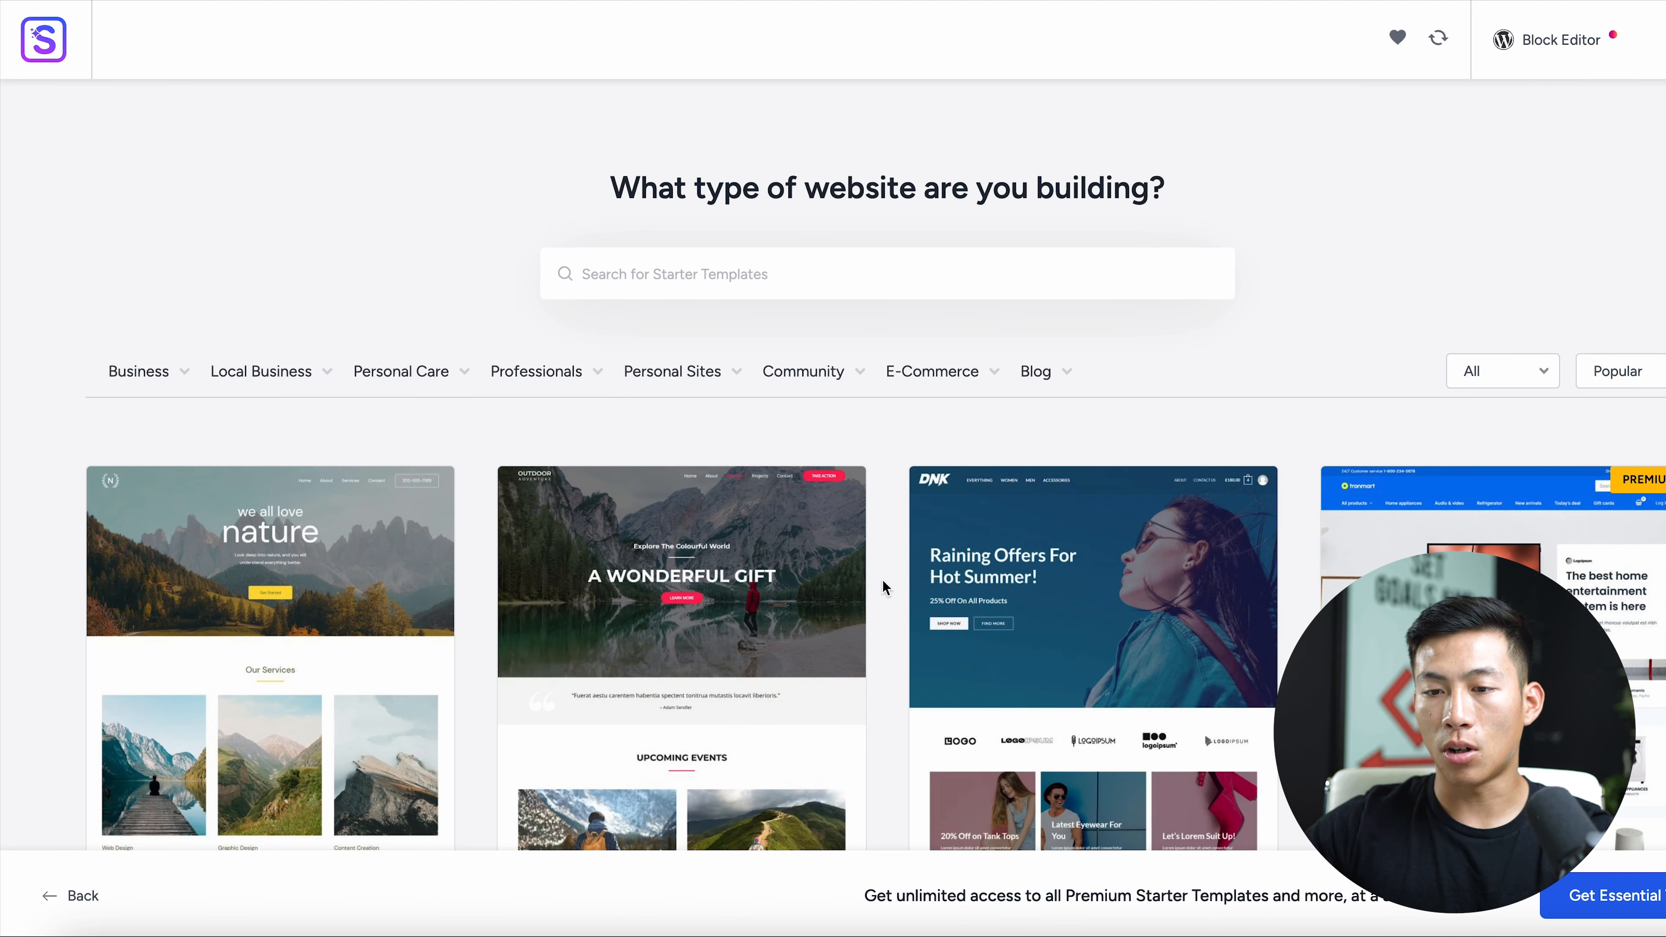
Step: Browse the starter template library and its website categories, and filter the templates by Charity
{"action": "scroll", "coordinate": [883, 581], "scroll_direction": "down", "scroll_amount": 10}
{"action": "scroll", "coordinate": [883, 586], "scroll_direction": "down", "scroll_amount": 10}
{"action": "scroll", "coordinate": [882, 588], "scroll_direction": "down", "scroll_amount": 8}
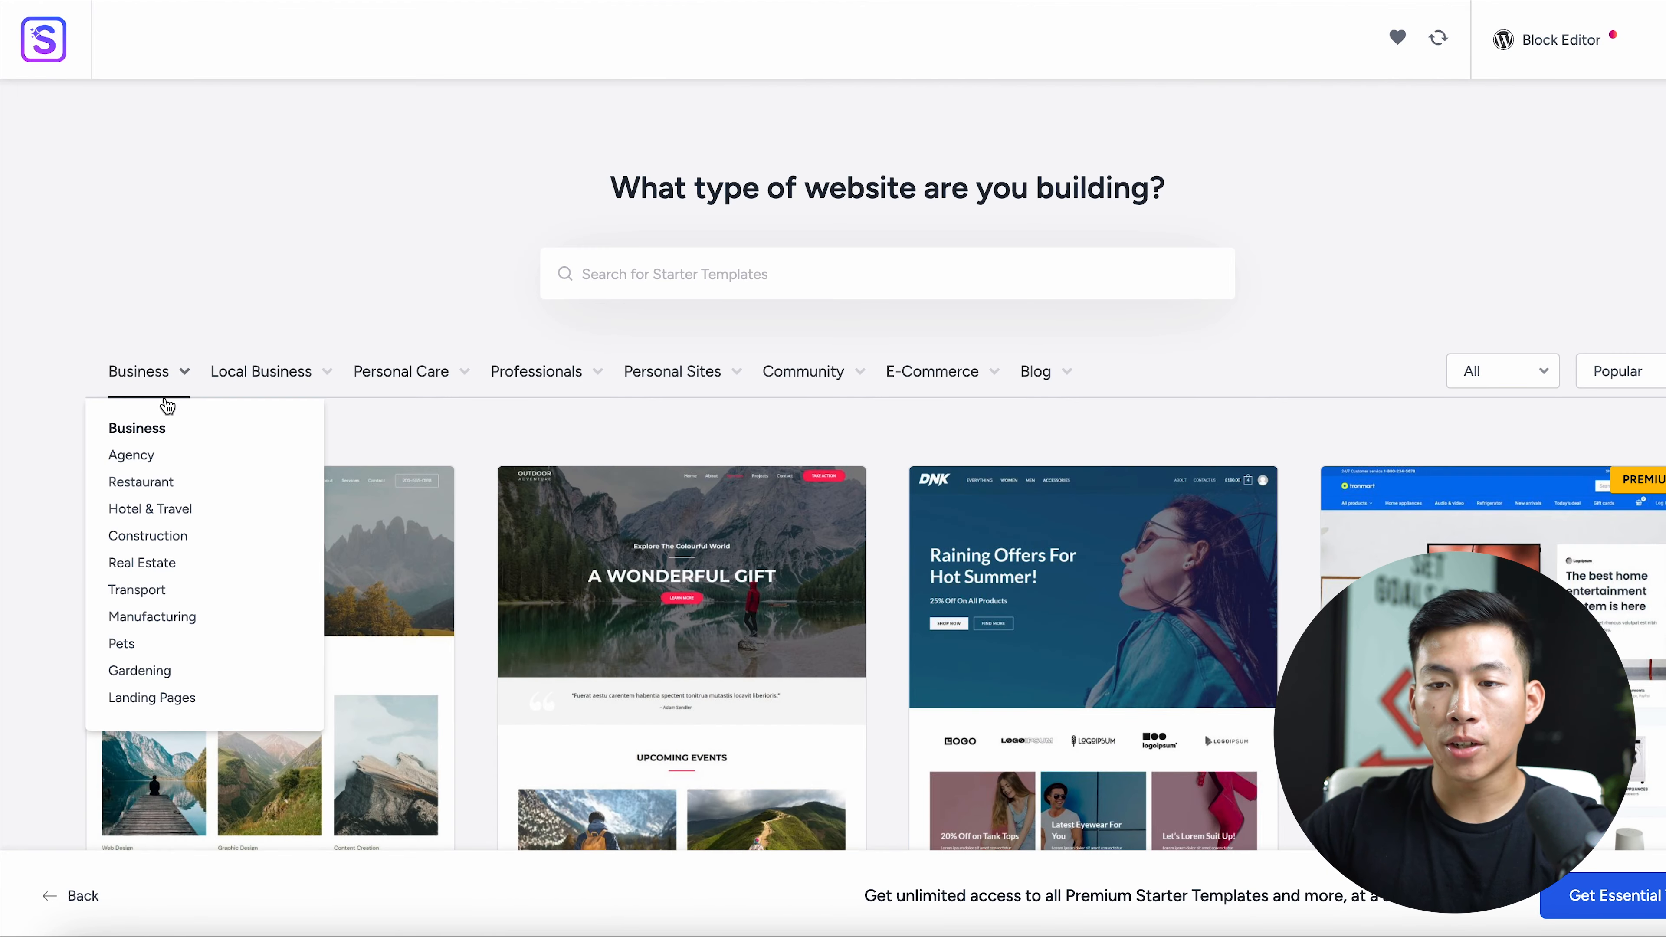
{"action": "mouse_move", "coordinate": [270, 374]}
{"action": "mouse_move", "coordinate": [389, 376]}
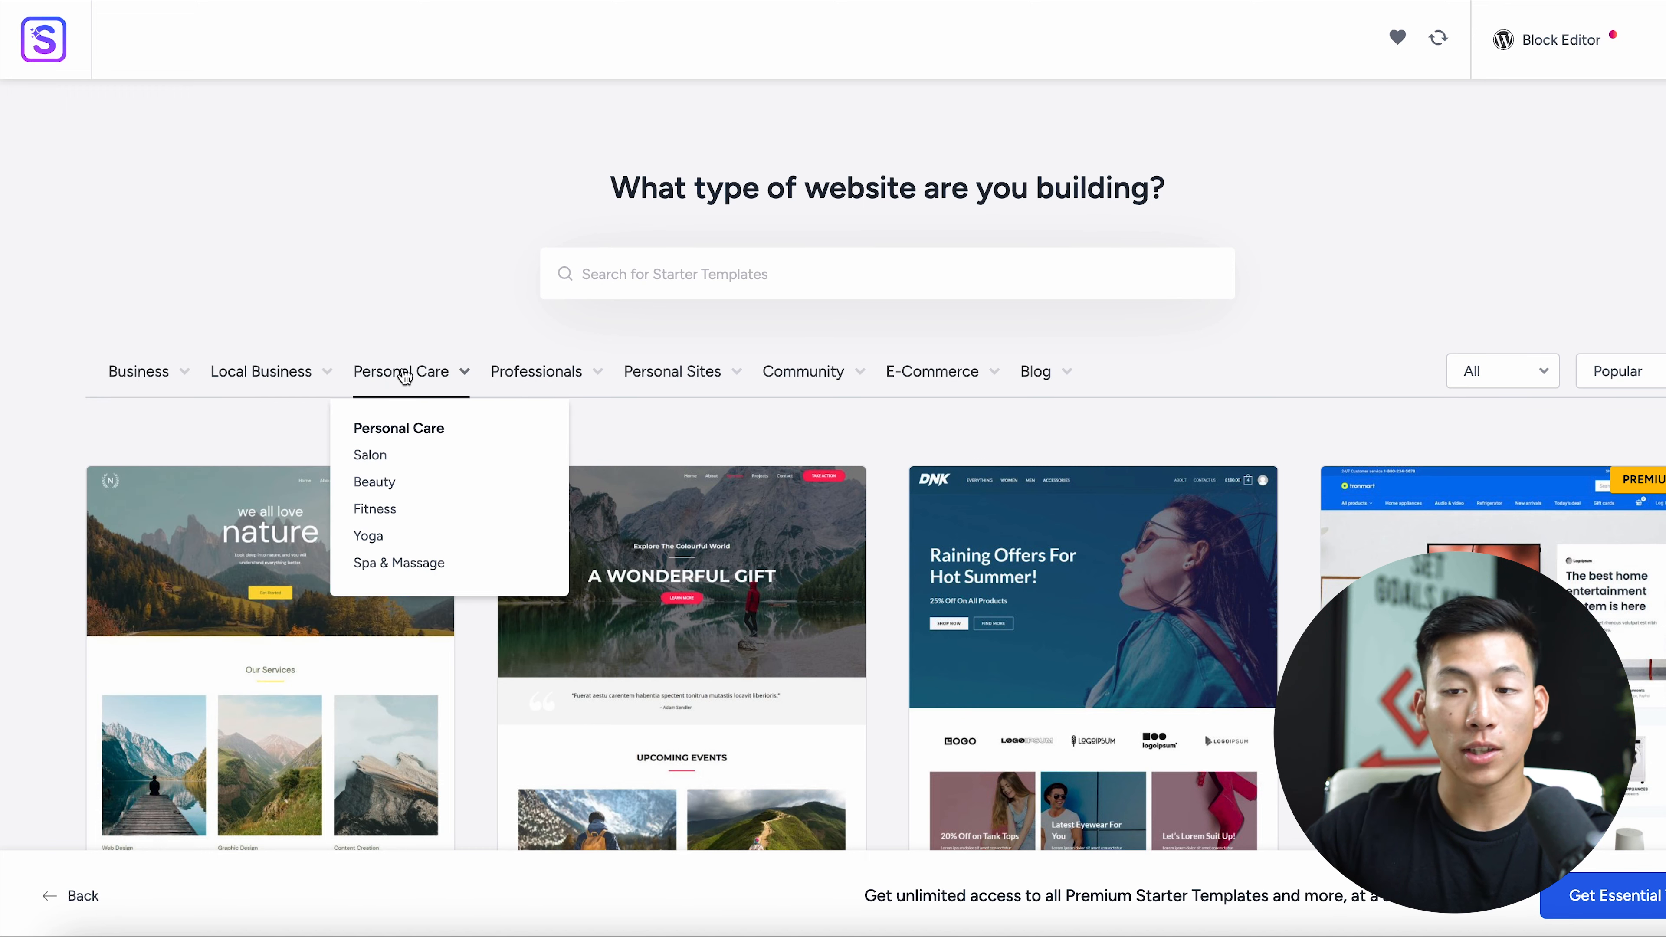
{"action": "mouse_move", "coordinate": [513, 371]}
{"action": "mouse_move", "coordinate": [815, 380]}
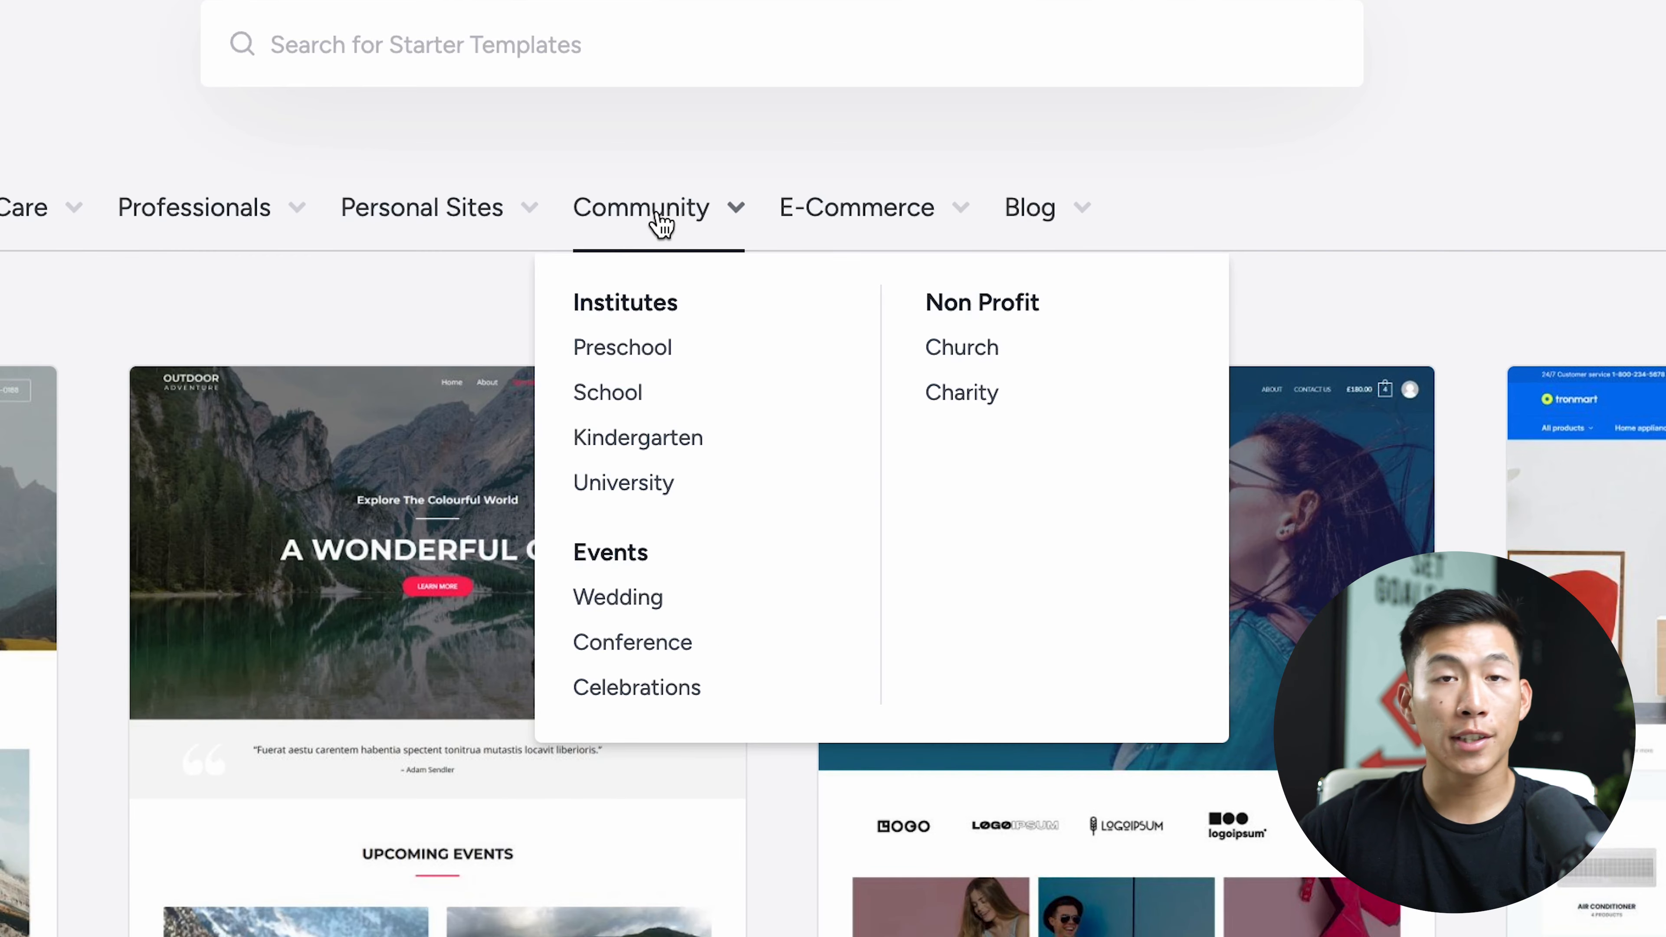
{"action": "left_click", "coordinate": [980, 406]}
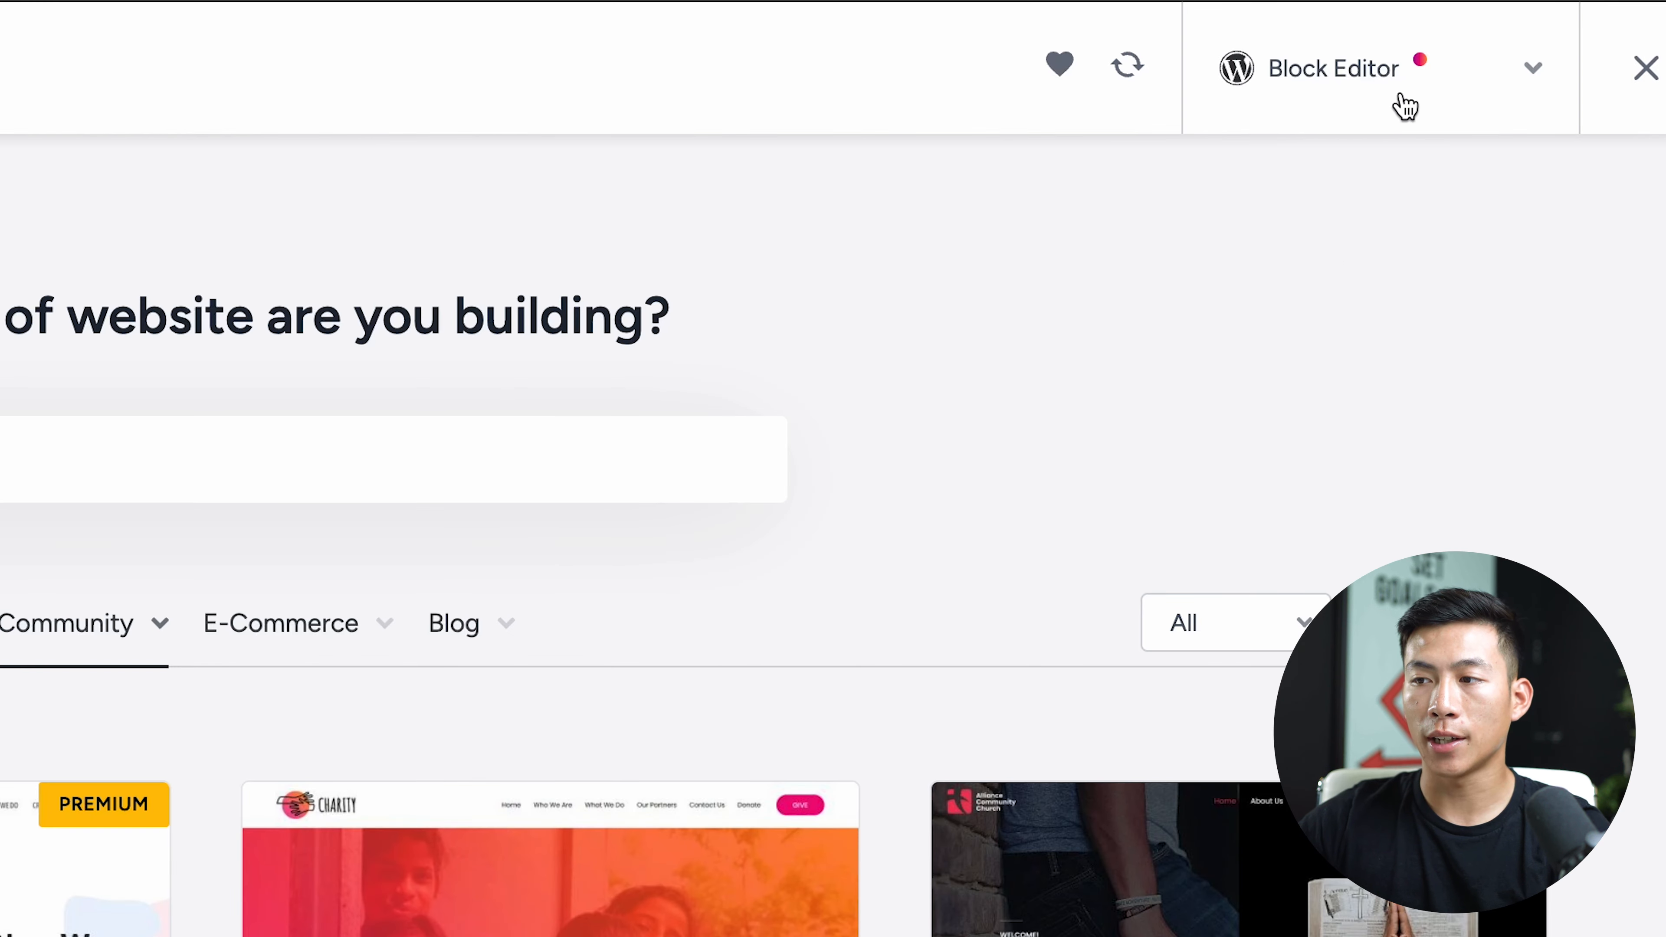
Step: Switch the template library's page builder to Elementor and select the Day Care Services template
{"action": "left_click", "coordinate": [1564, 53]}
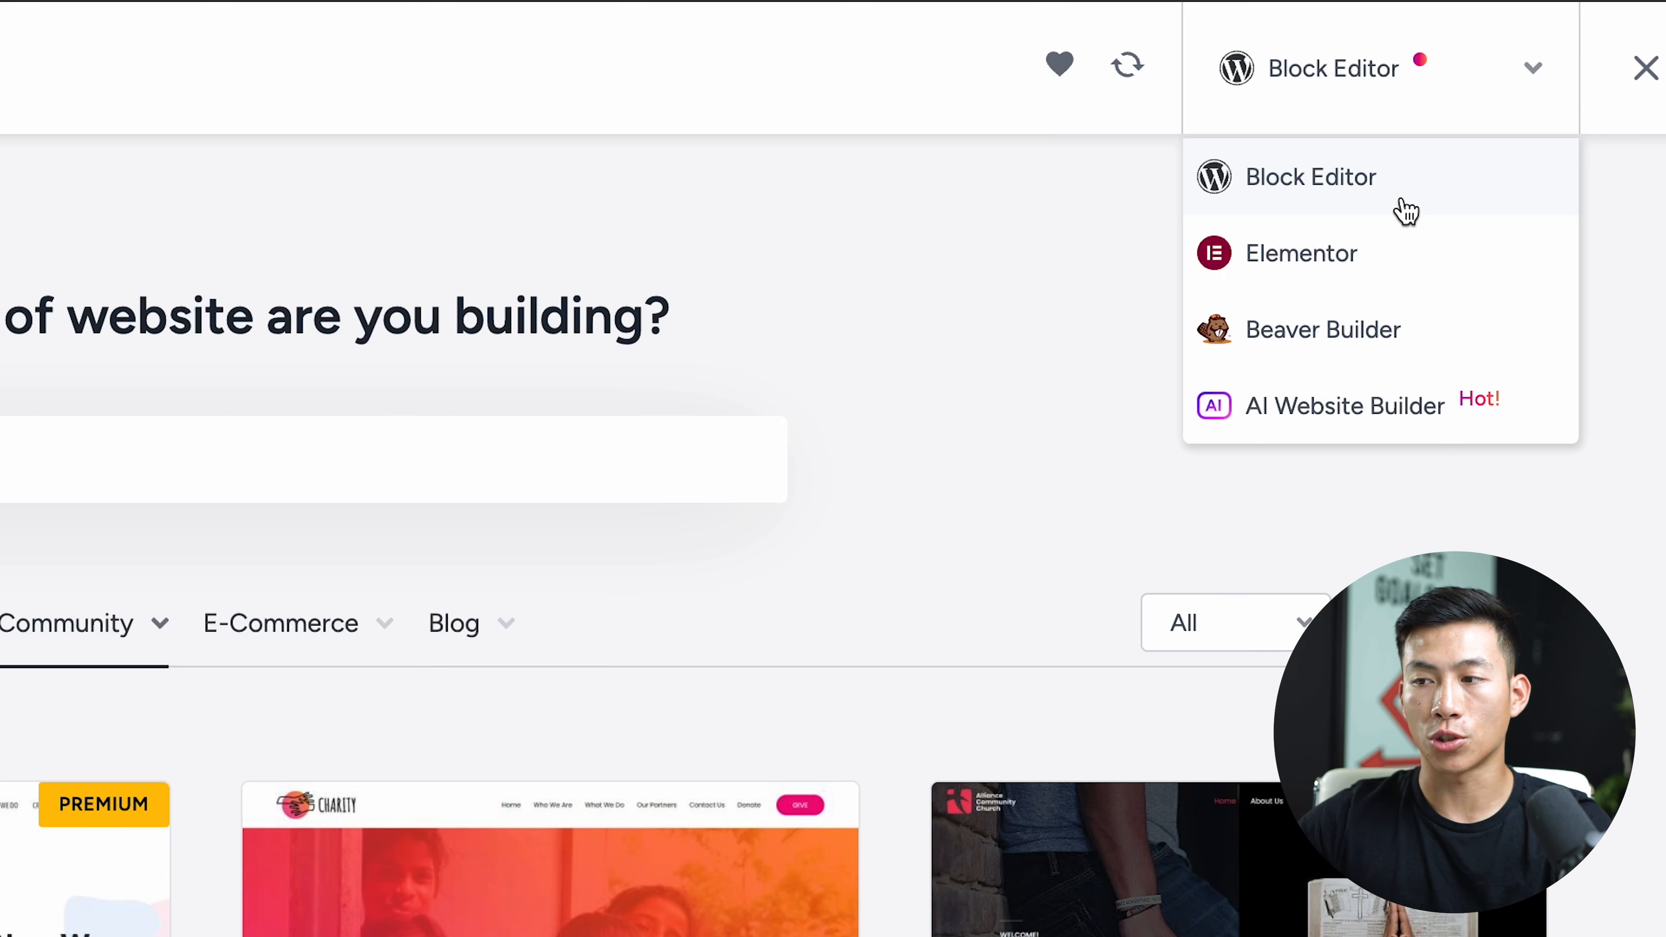
{"action": "left_click", "coordinate": [1395, 240]}
{"action": "scroll", "coordinate": [1296, 506], "scroll_direction": "down", "scroll_amount": 3}
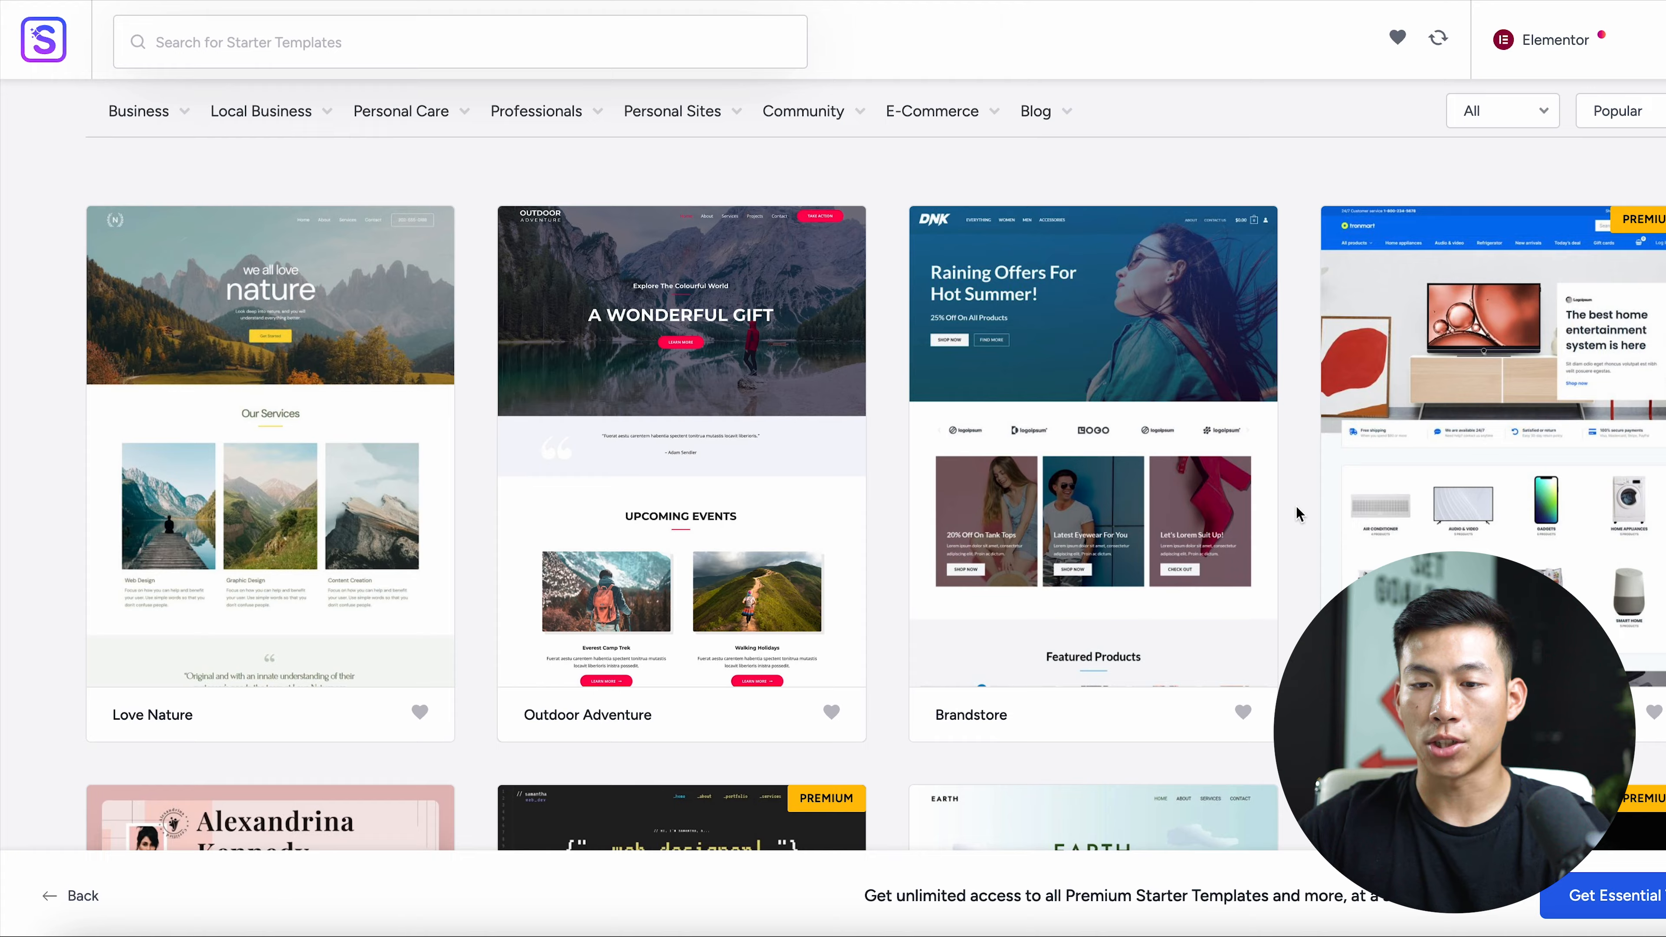
{"action": "scroll", "coordinate": [1296, 508], "scroll_direction": "down", "scroll_amount": 15}
{"action": "scroll", "coordinate": [1298, 514], "scroll_direction": "down", "scroll_amount": 8}
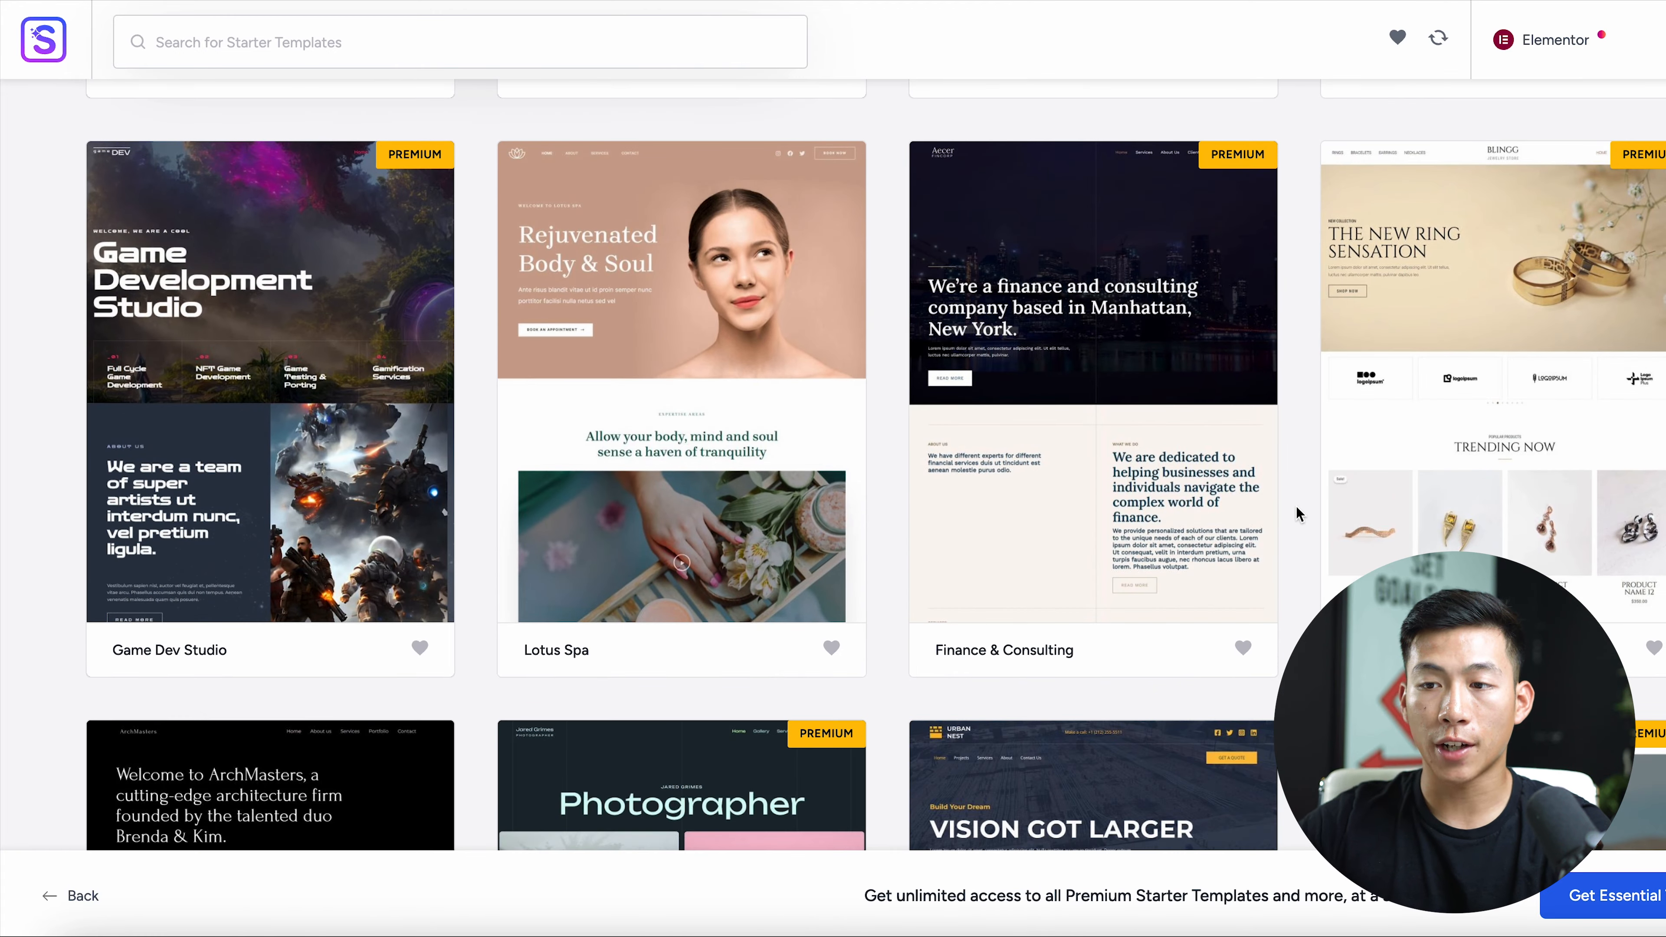
{"action": "scroll", "coordinate": [1297, 514], "scroll_direction": "down", "scroll_amount": 10}
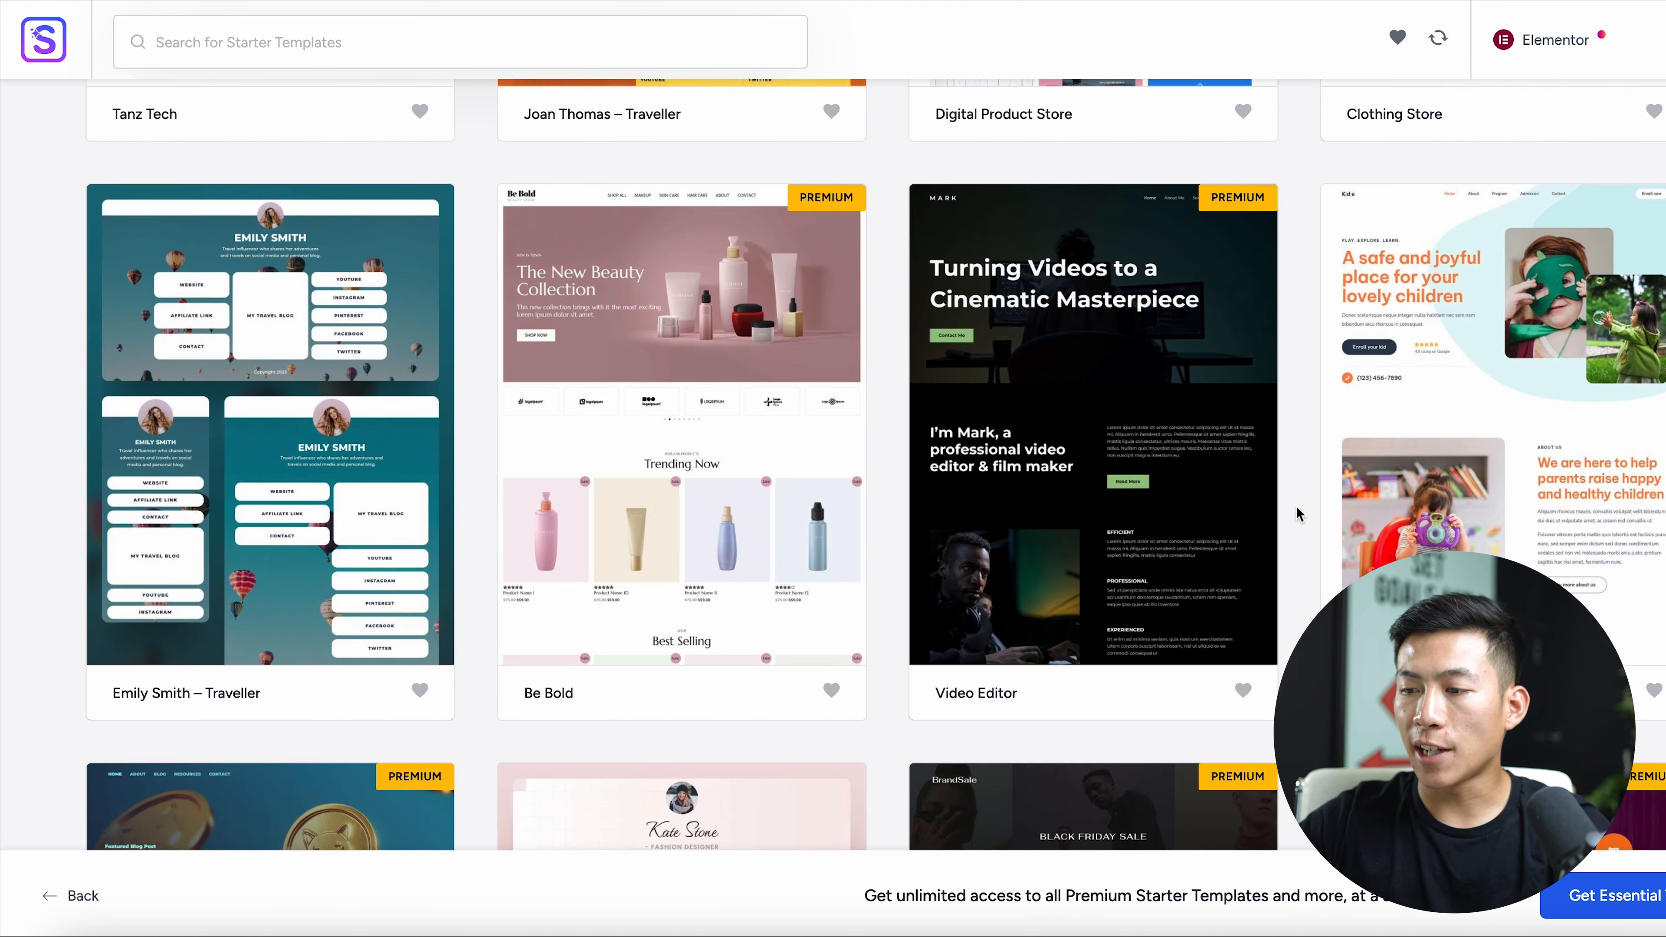
{"action": "left_click", "coordinate": [1514, 525]}
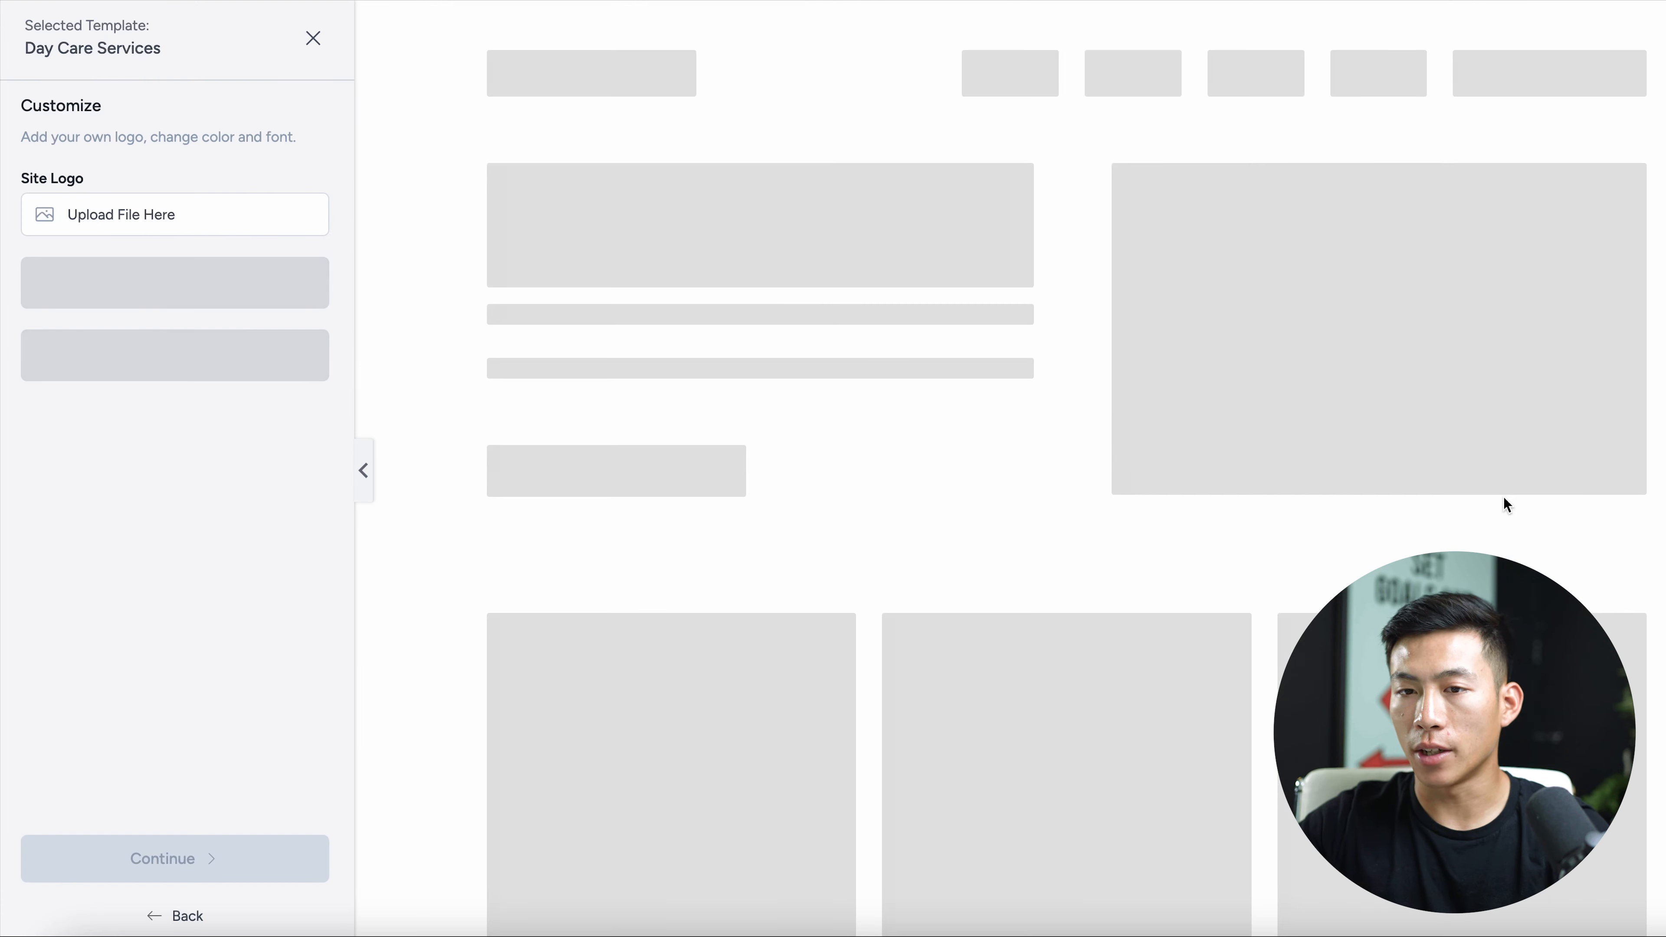
Step: Examine the Day Care Services preview and the font pairs and color palettes offered for customizing it
{"action": "scroll", "coordinate": [962, 569], "scroll_direction": "down", "scroll_amount": 15}
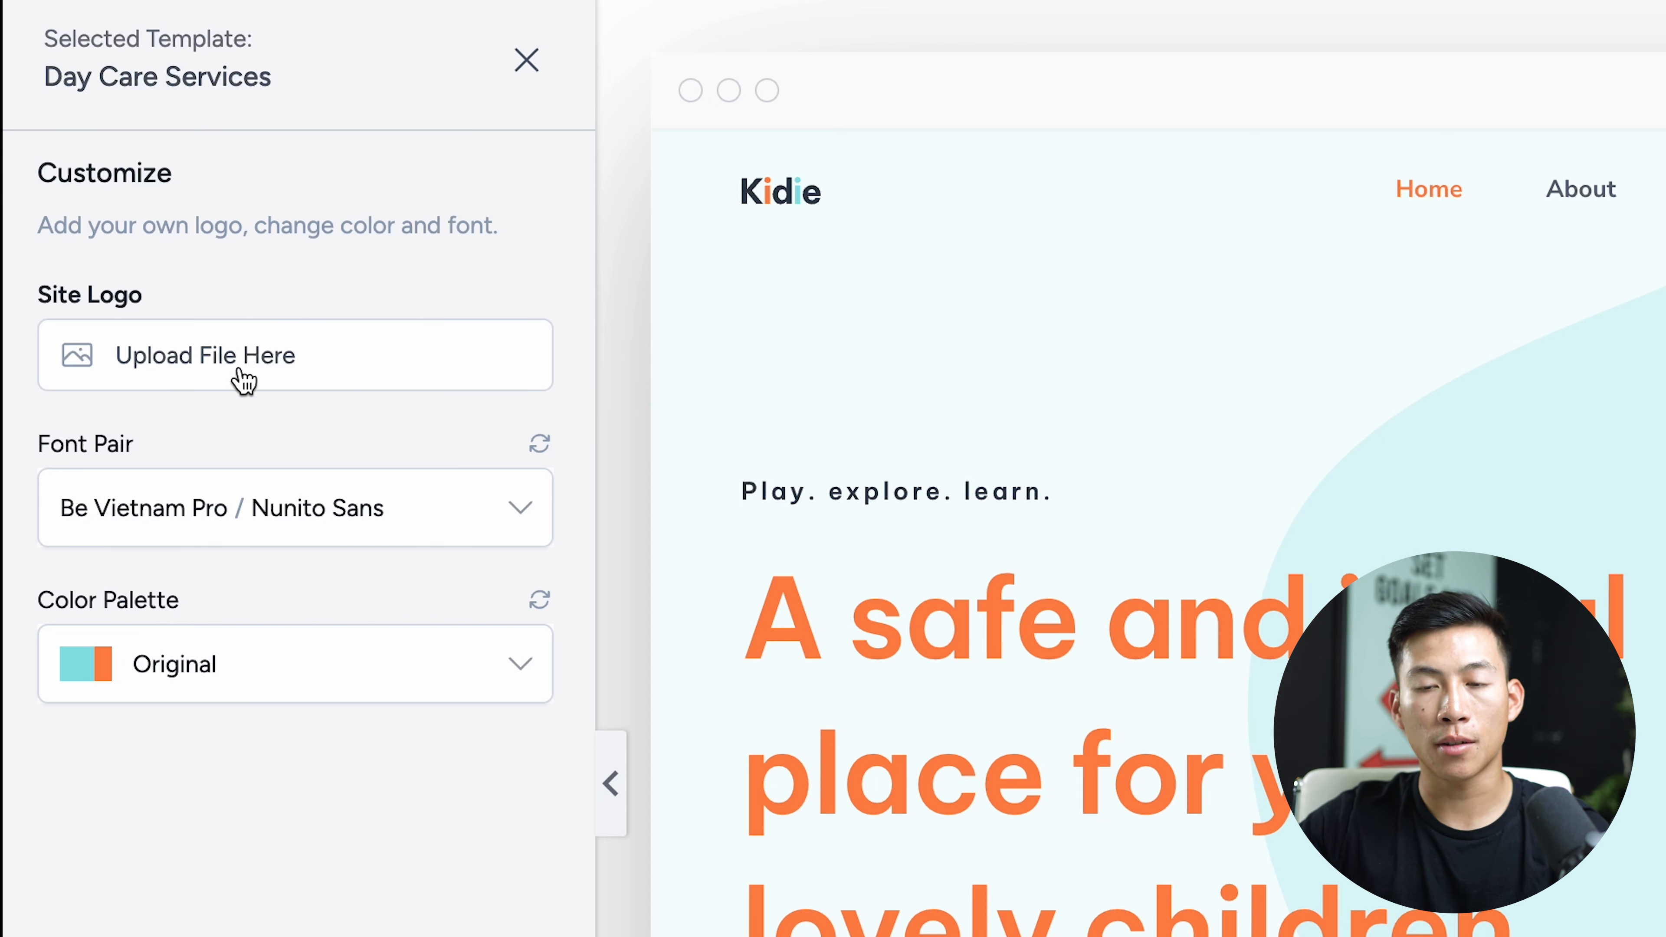
{"action": "left_click", "coordinate": [275, 508]}
{"action": "scroll", "coordinate": [289, 653], "scroll_direction": "down", "scroll_amount": 6}
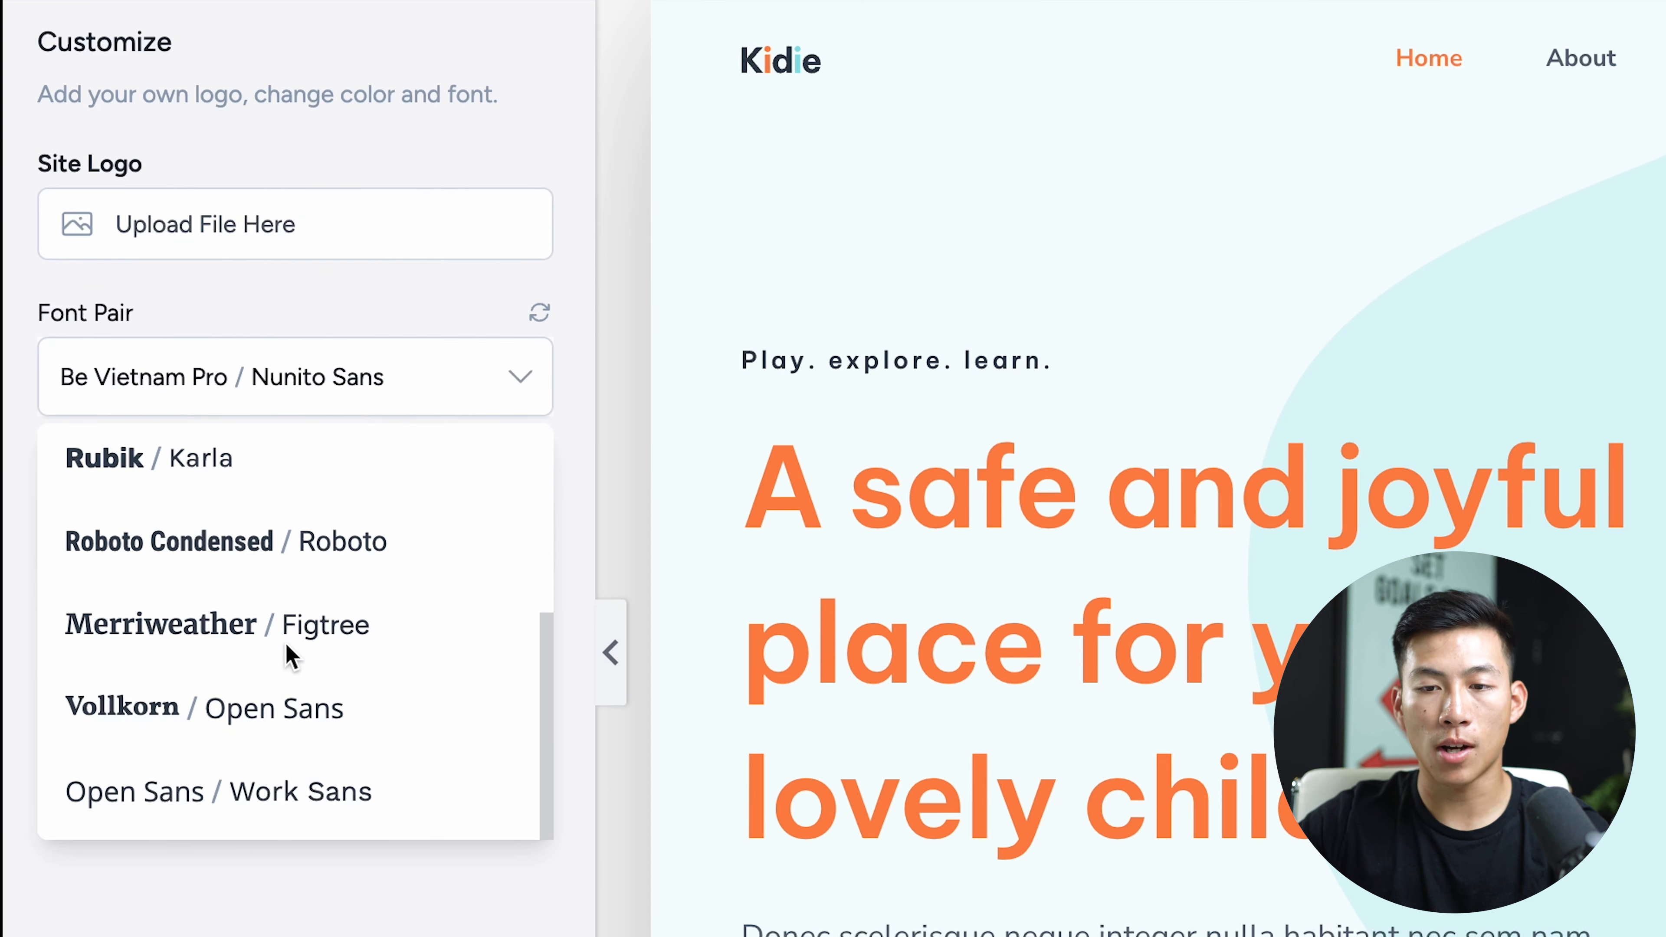
{"action": "left_click", "coordinate": [292, 562]}
{"action": "scroll", "coordinate": [276, 651], "scroll_direction": "down", "scroll_amount": 4}
{"action": "scroll", "coordinate": [276, 651], "scroll_direction": "up", "scroll_amount": 4}
{"action": "key", "text": "Escape"}
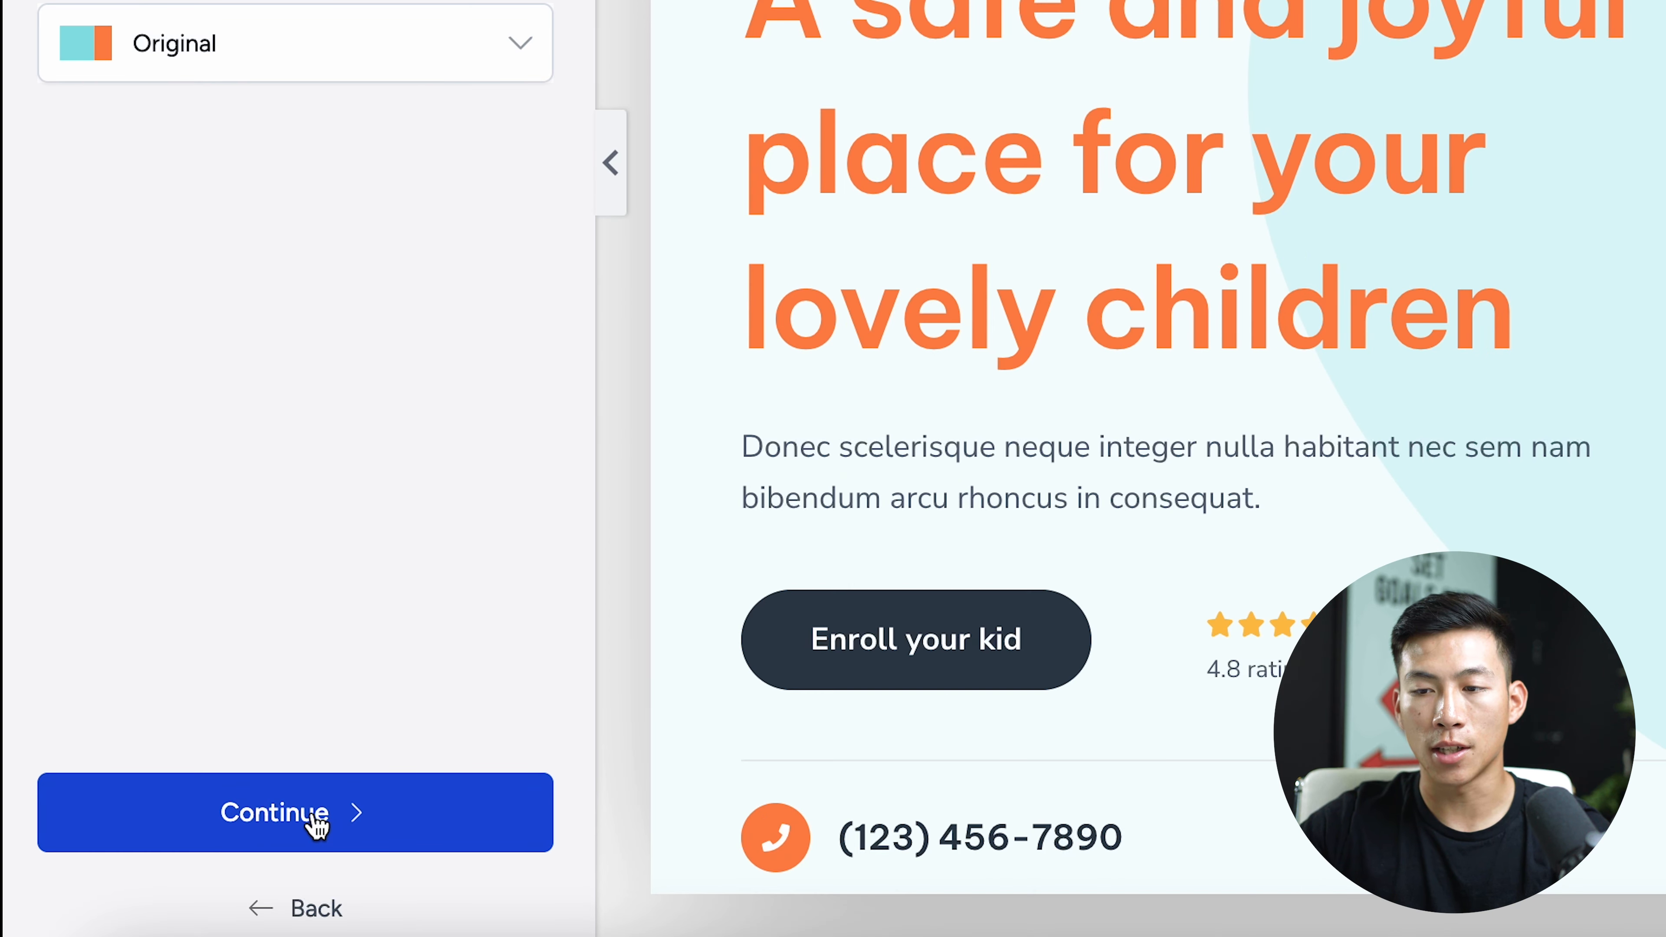
Step: Continue with the original template styling, add the Donations feature, and submit the import with all advanced options enabled to build the website
{"action": "left_click", "coordinate": [315, 817]}
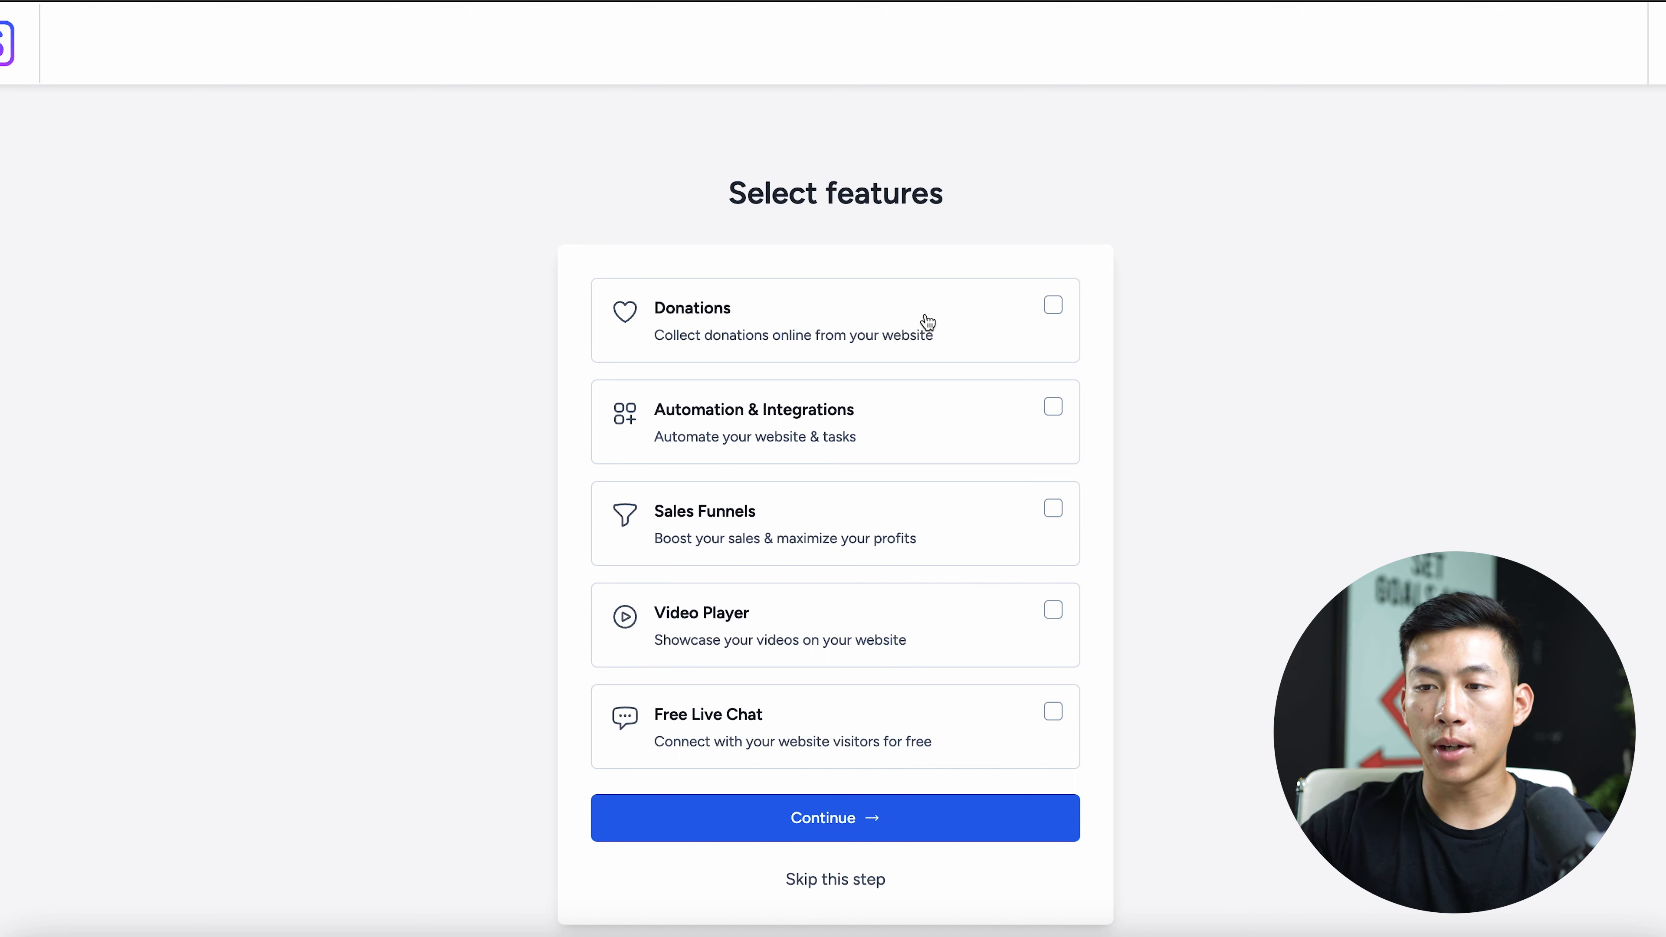
{"action": "left_click", "coordinate": [959, 324]}
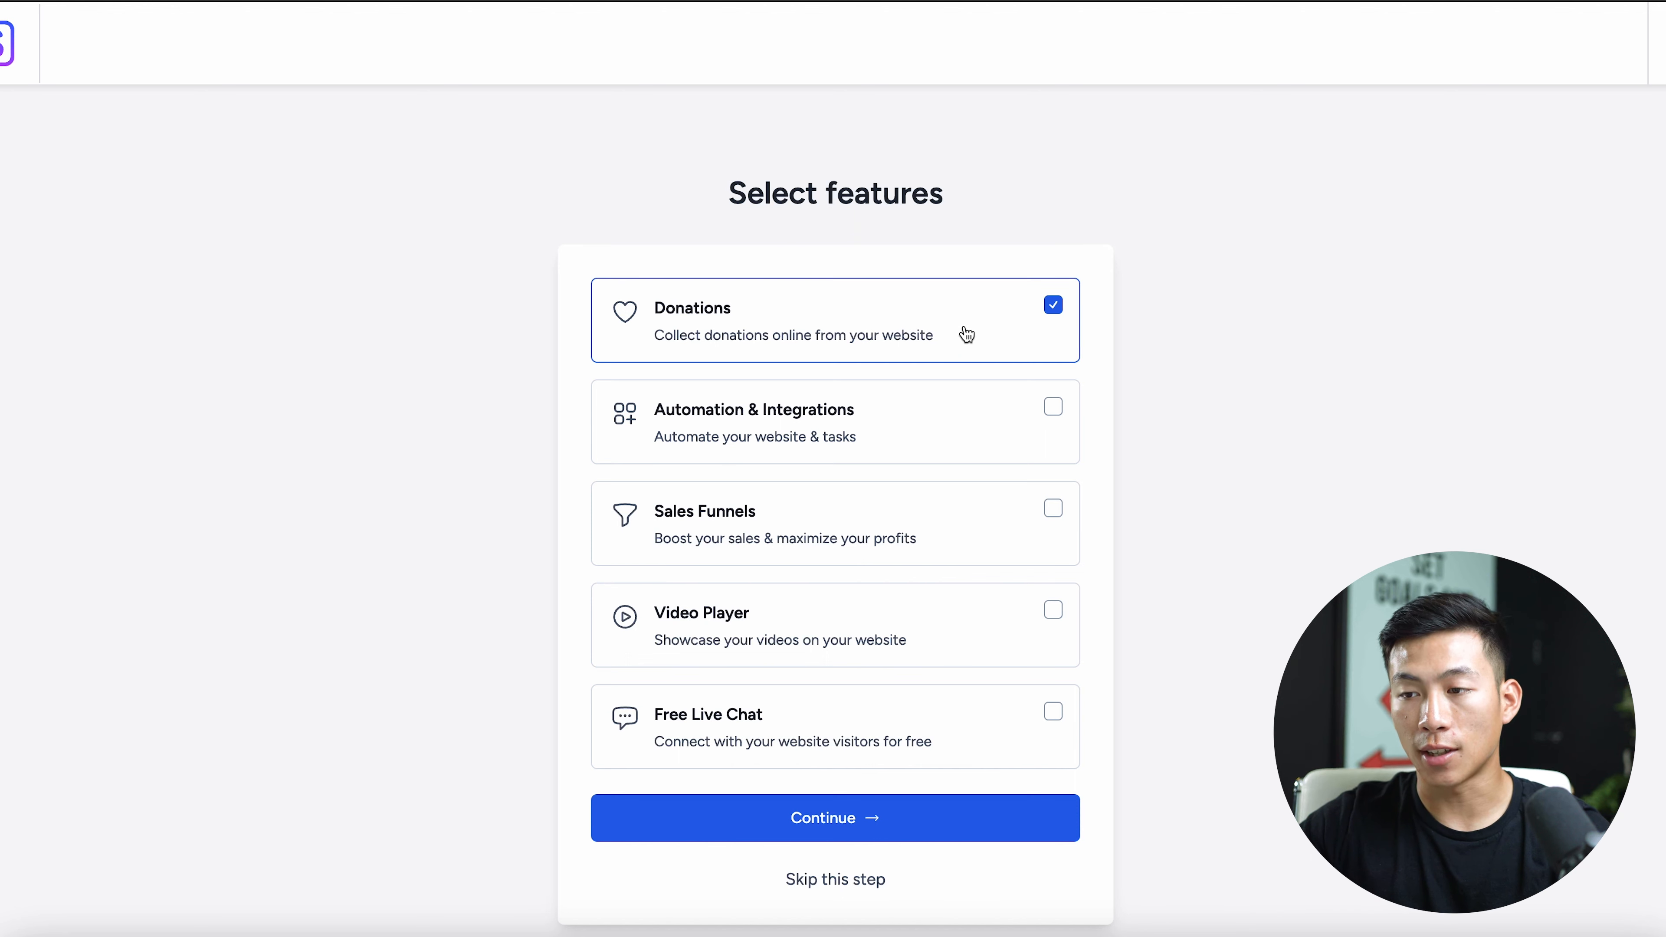
{"action": "left_click", "coordinate": [761, 826]}
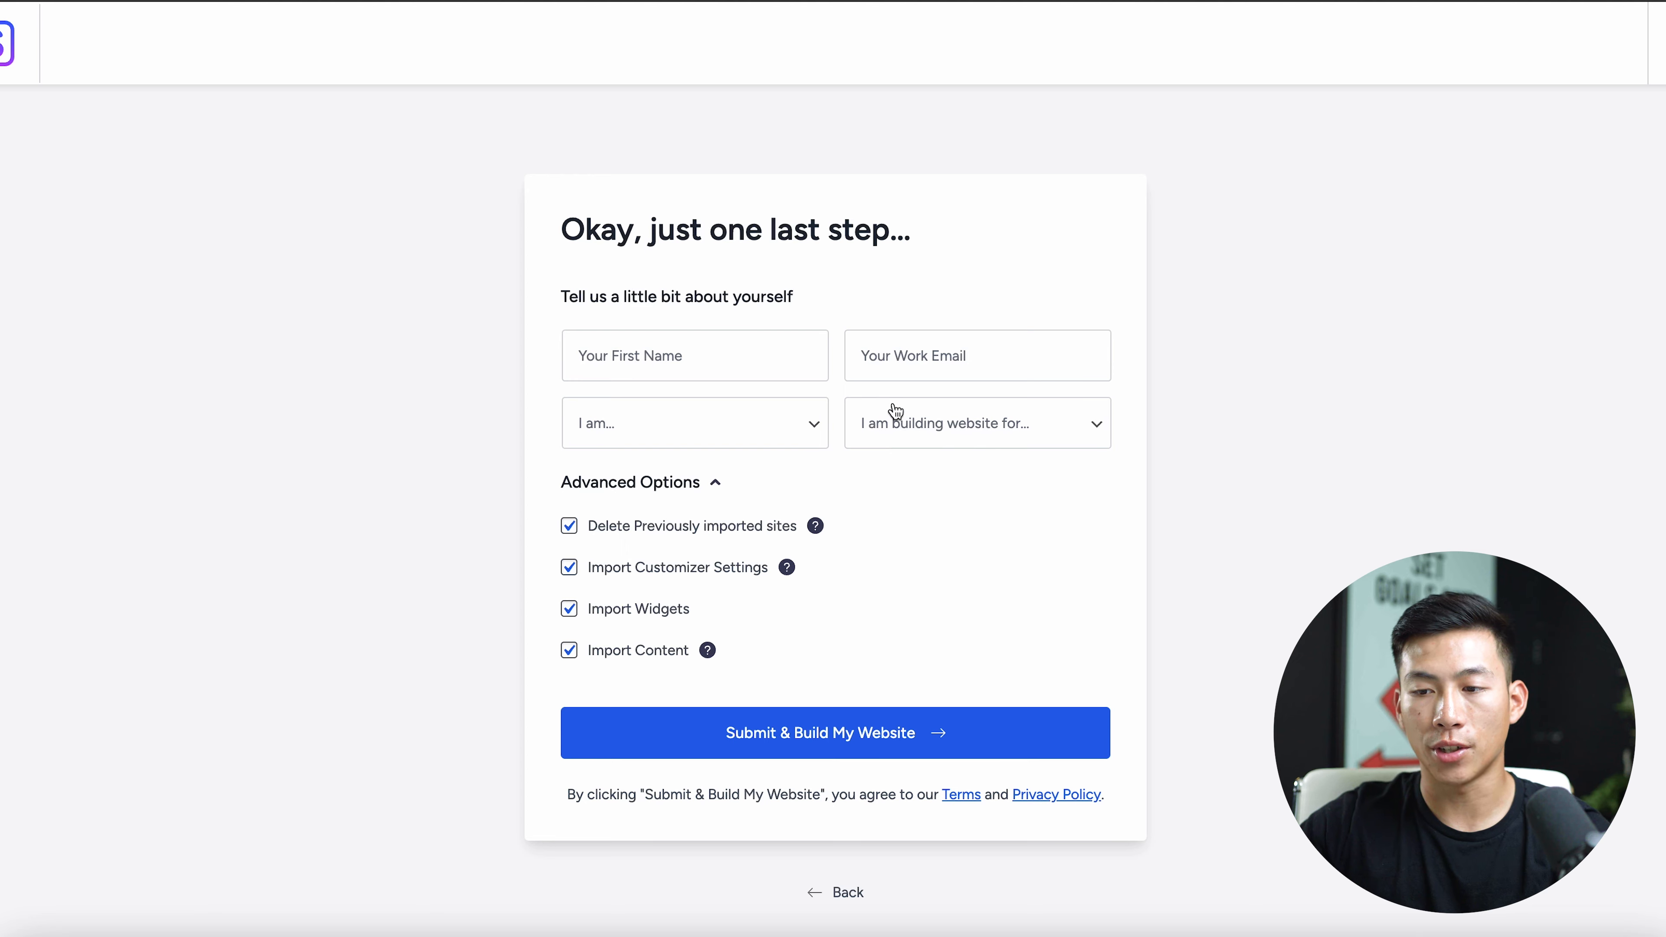
{"action": "left_click", "coordinate": [814, 740]}
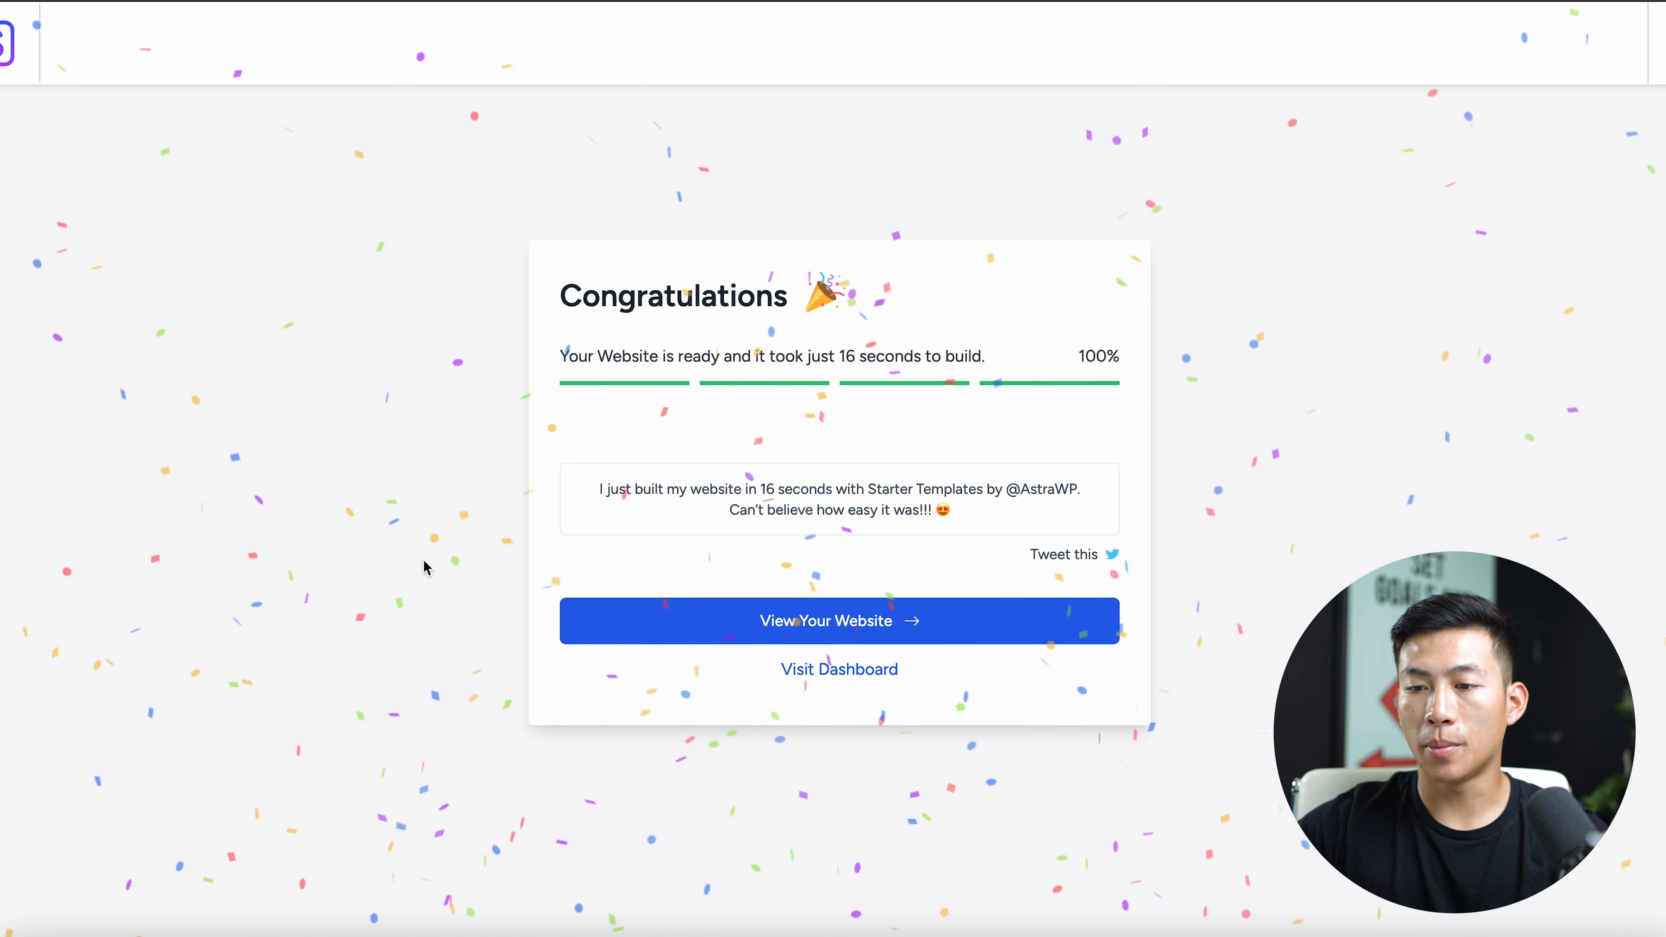
Step: View the newly built website and look through the sections of its home page
{"action": "left_click", "coordinate": [832, 640]}
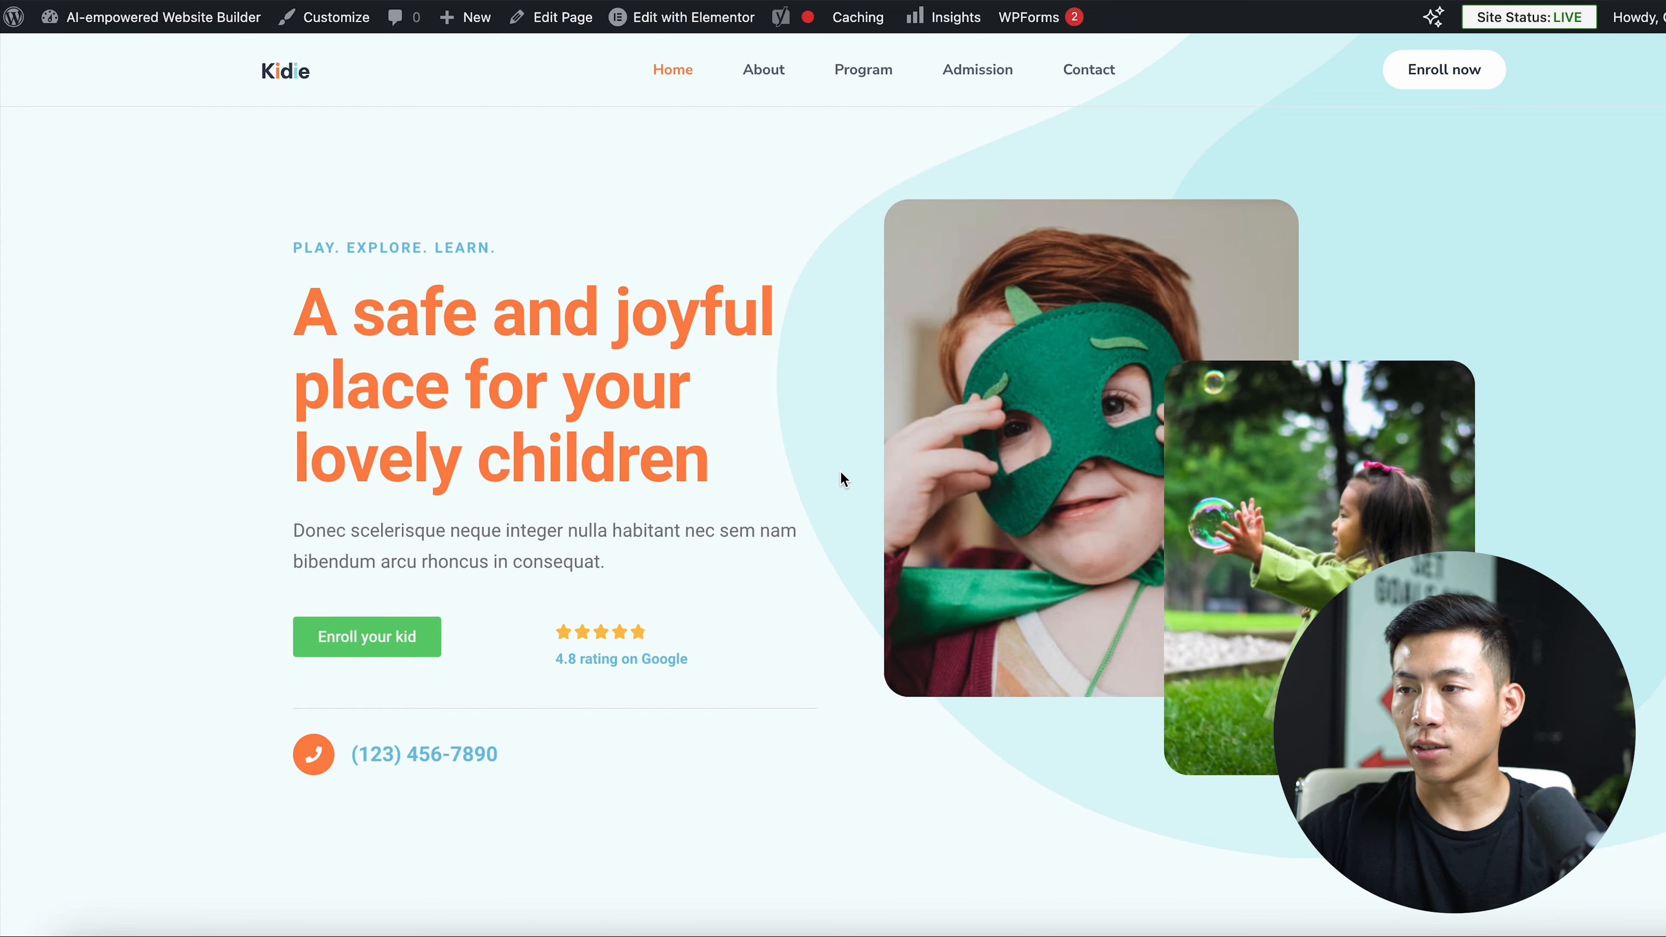
{"action": "scroll", "coordinate": [842, 473], "scroll_direction": "down", "scroll_amount": 15}
{"action": "scroll", "coordinate": [840, 471], "scroll_direction": "down", "scroll_amount": 20}
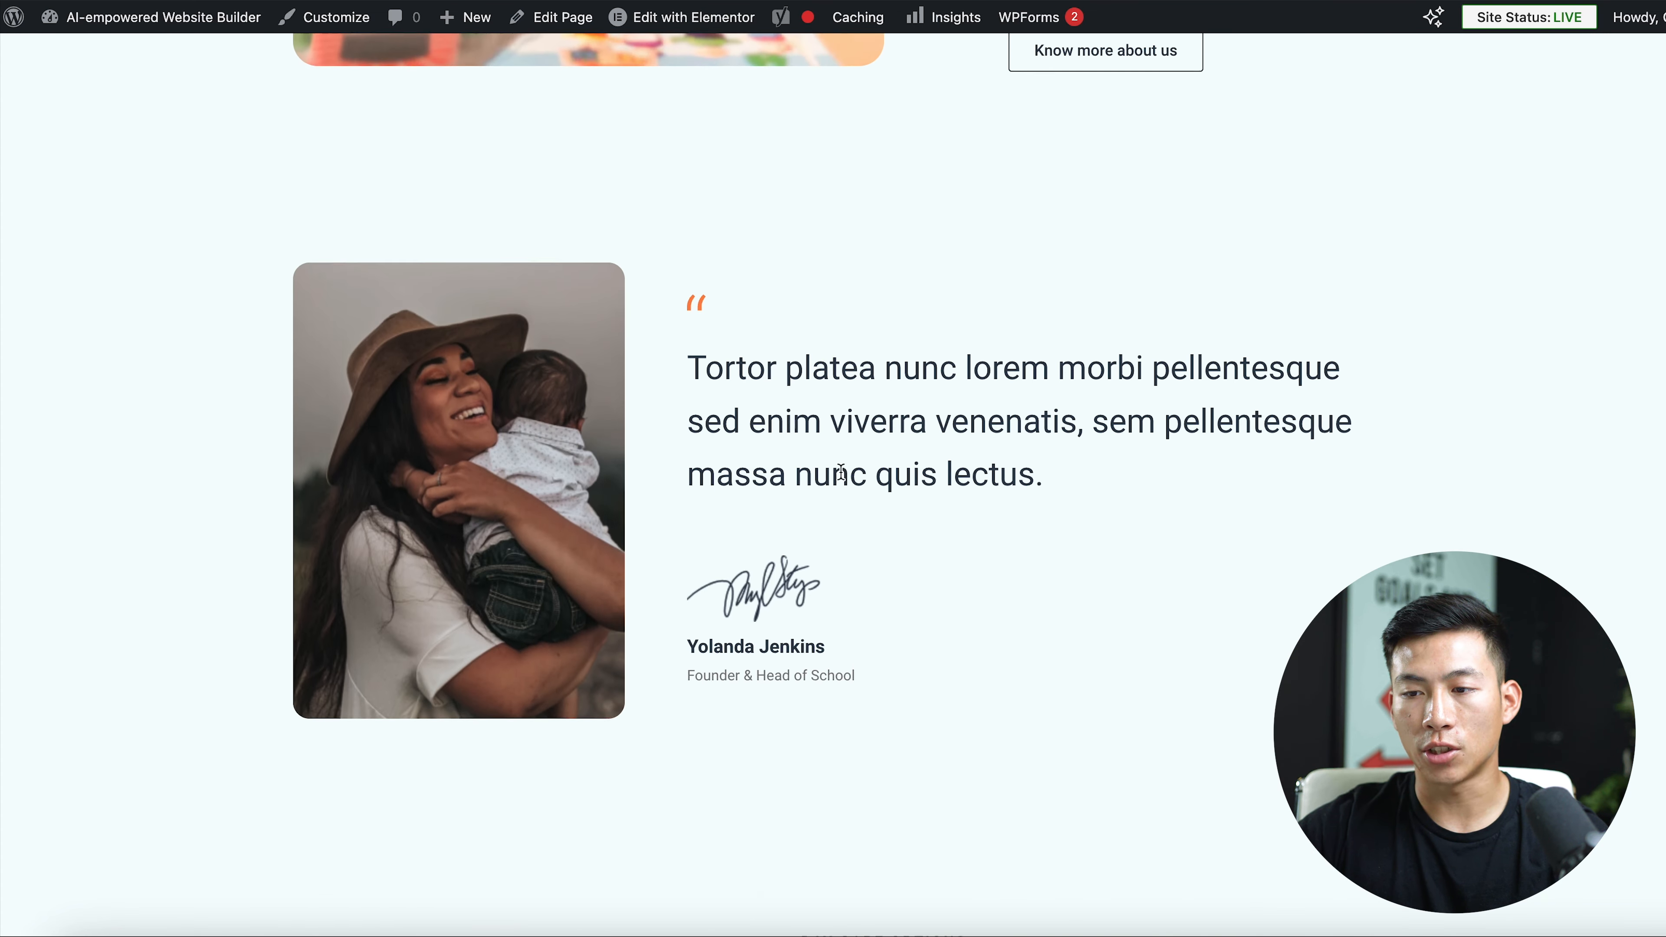
{"action": "scroll", "coordinate": [841, 473], "scroll_direction": "down", "scroll_amount": 10}
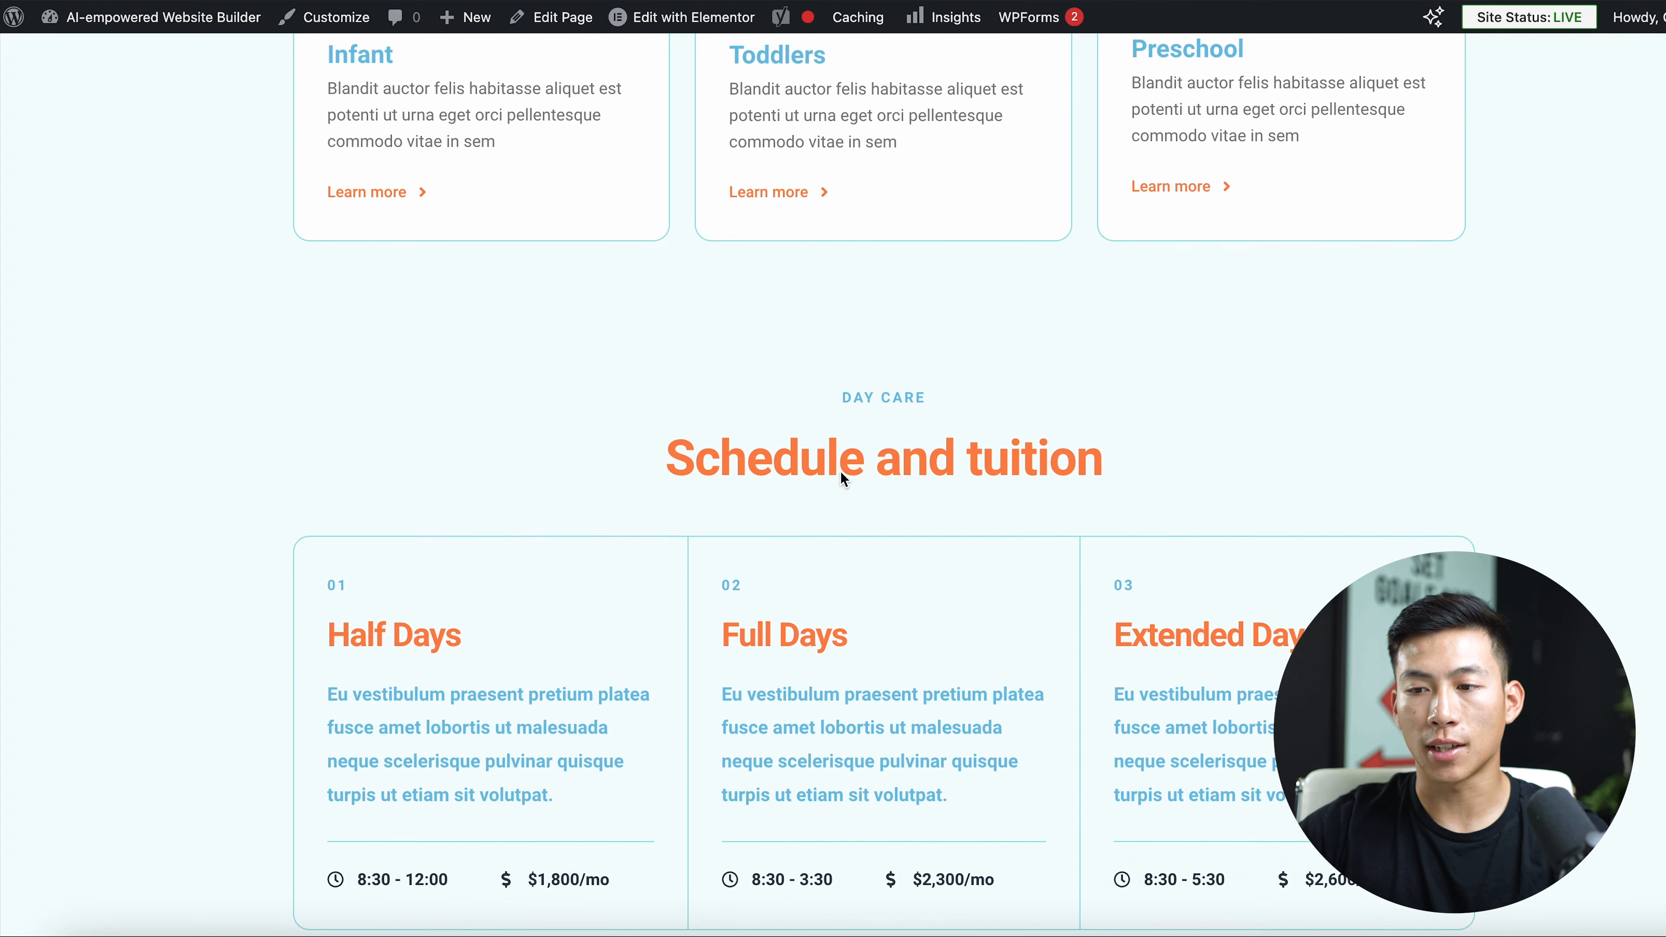
{"action": "scroll", "coordinate": [880, 518], "scroll_direction": "down", "scroll_amount": 20}
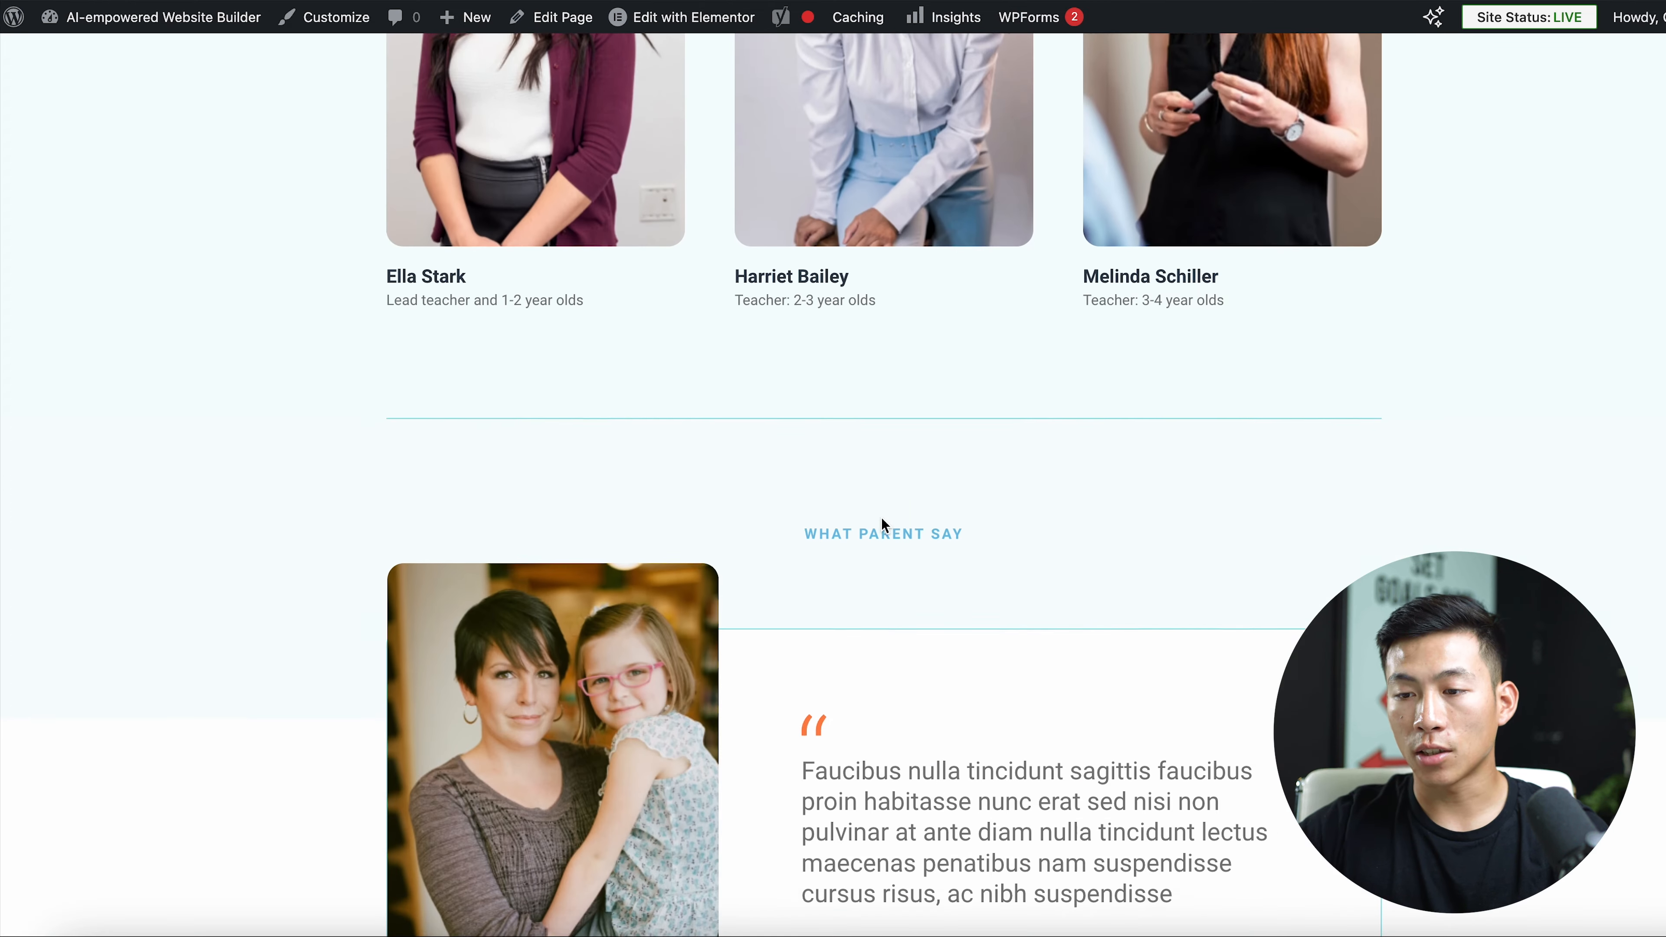
{"action": "scroll", "coordinate": [881, 517], "scroll_direction": "up", "scroll_amount": 20}
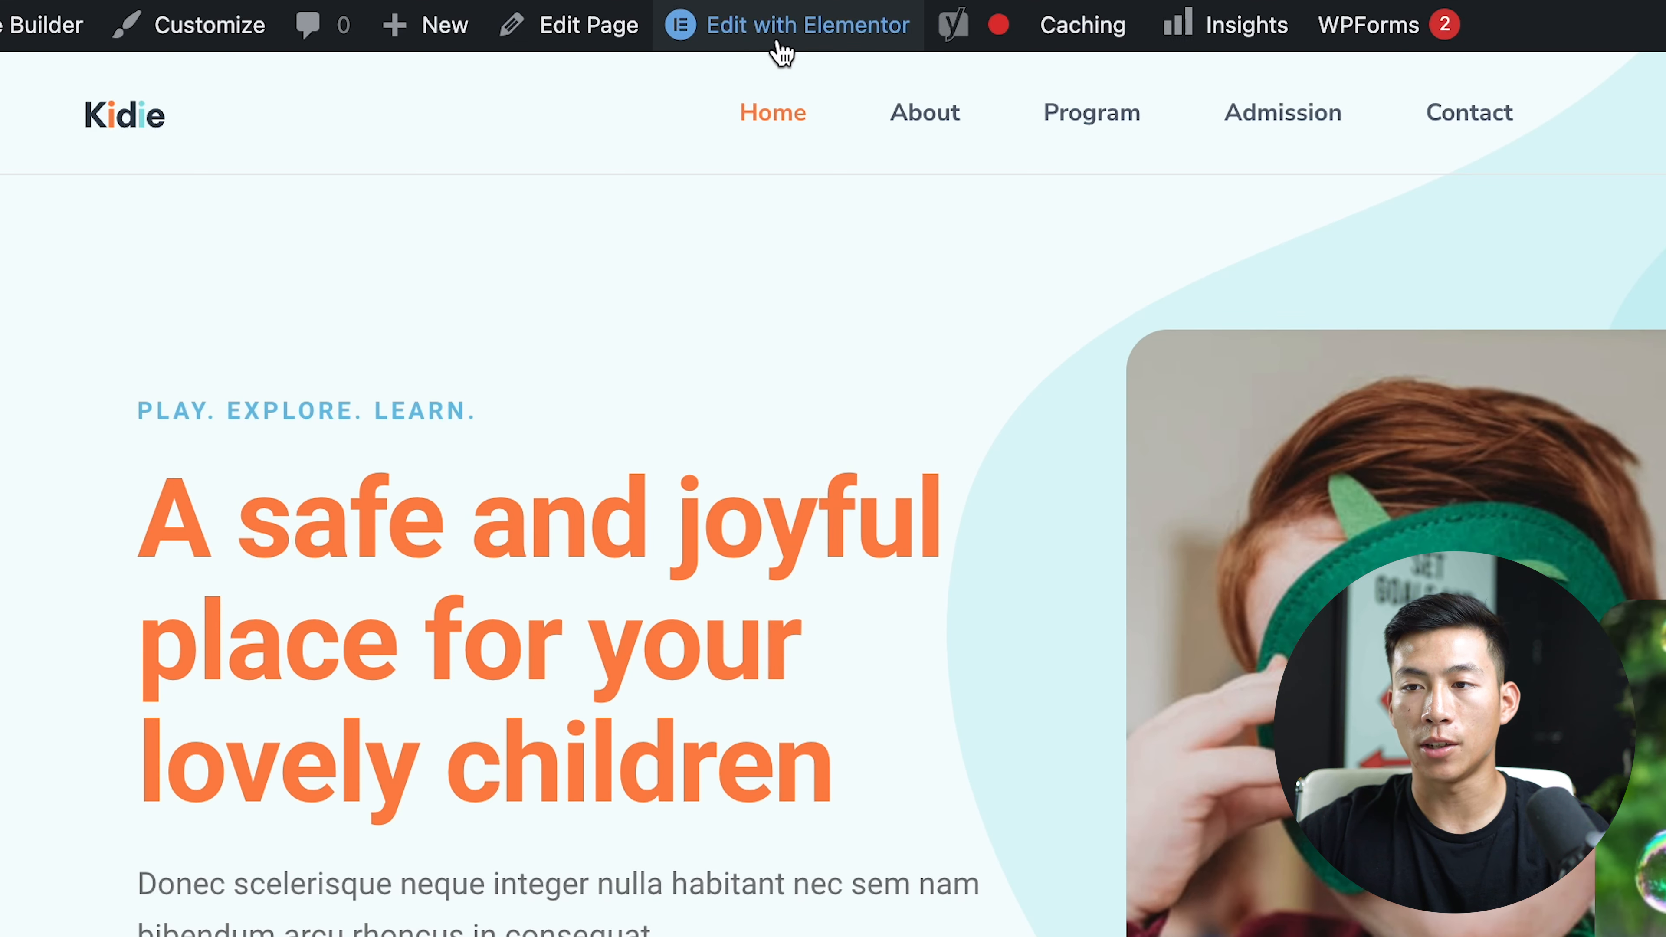
Step: Open the home page for editing in Elementor and look through the available widgets
{"action": "left_click", "coordinate": [835, 52]}
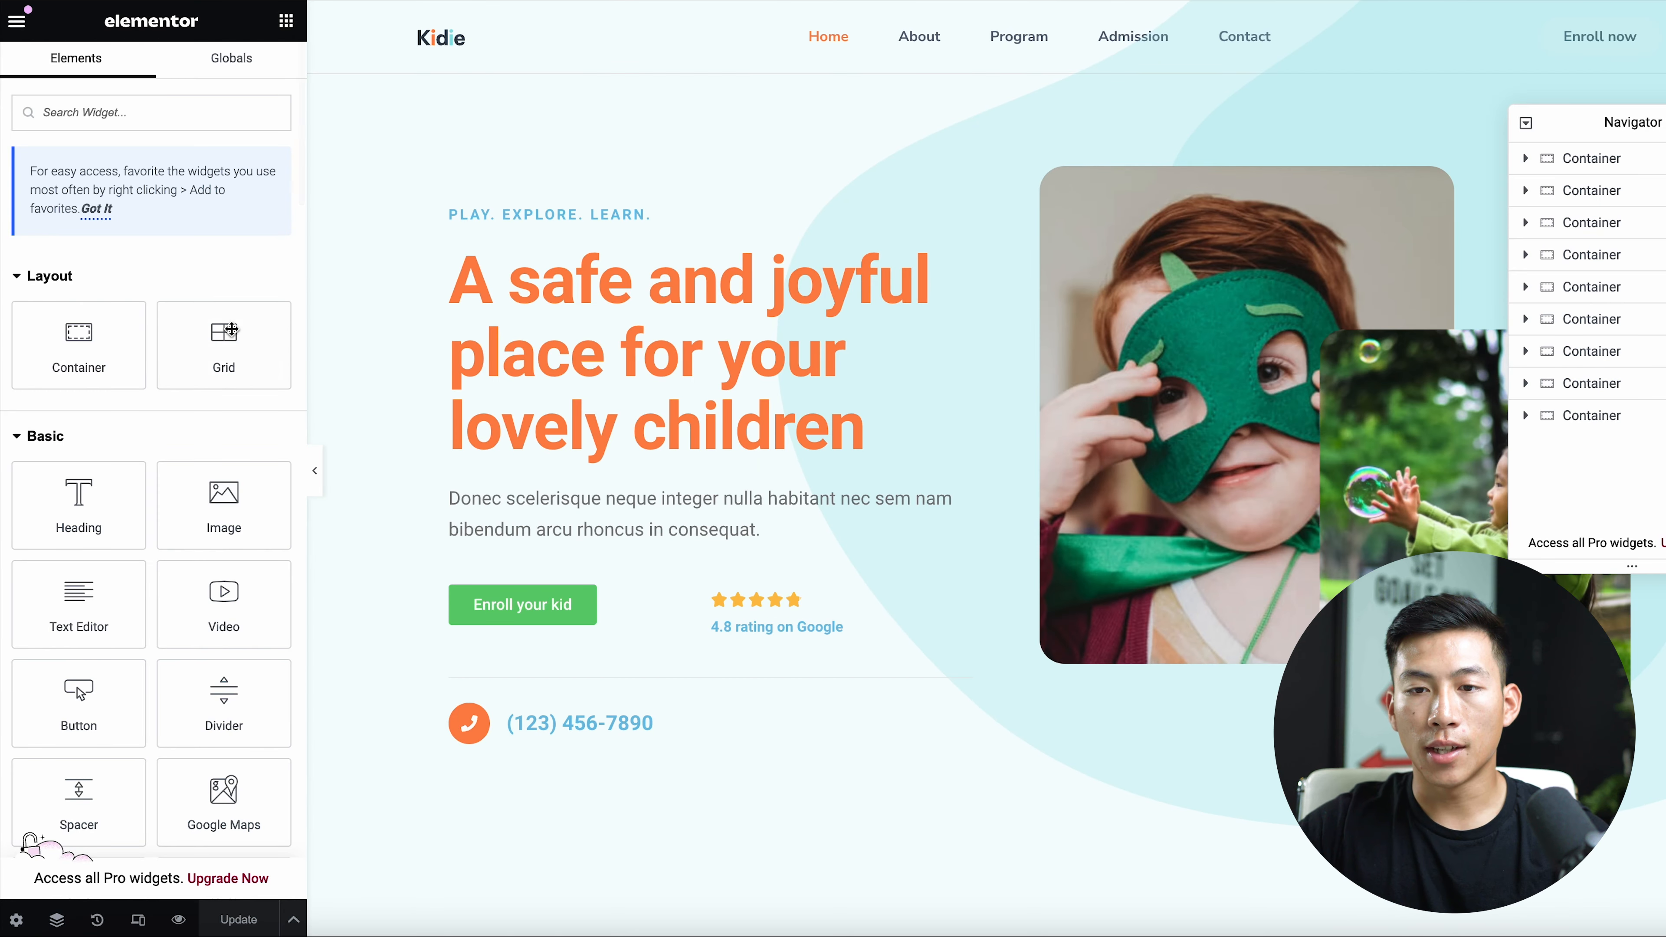
{"action": "scroll", "coordinate": [152, 487], "scroll_direction": "down", "scroll_amount": 10}
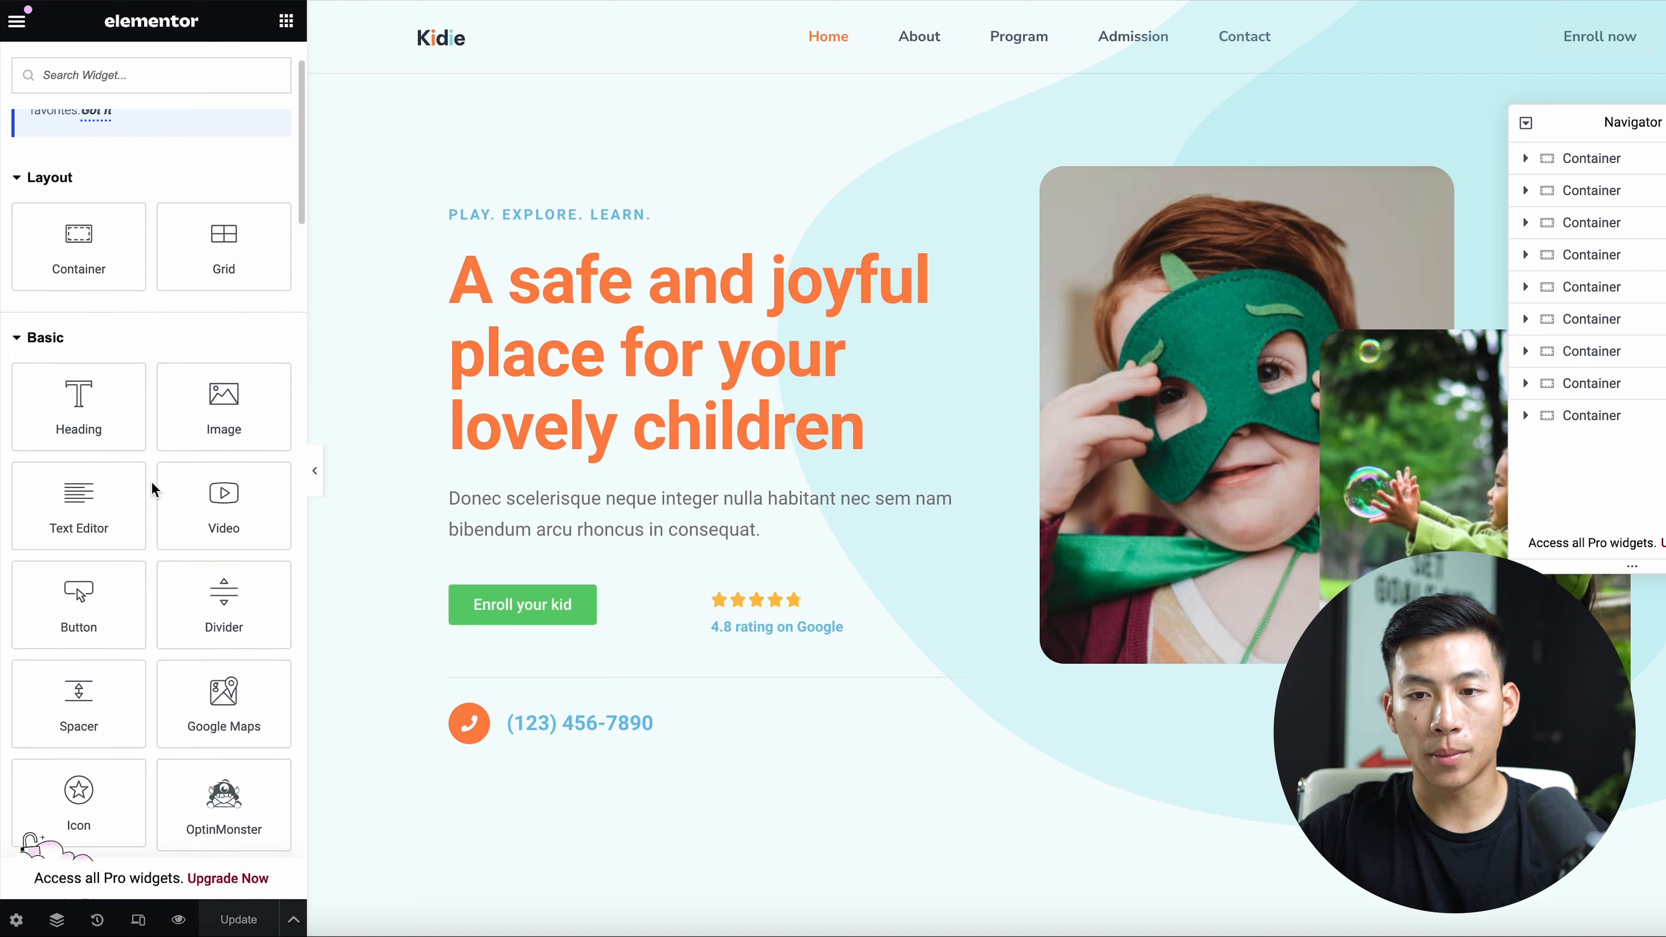
{"action": "scroll", "coordinate": [153, 487], "scroll_direction": "up", "scroll_amount": 10}
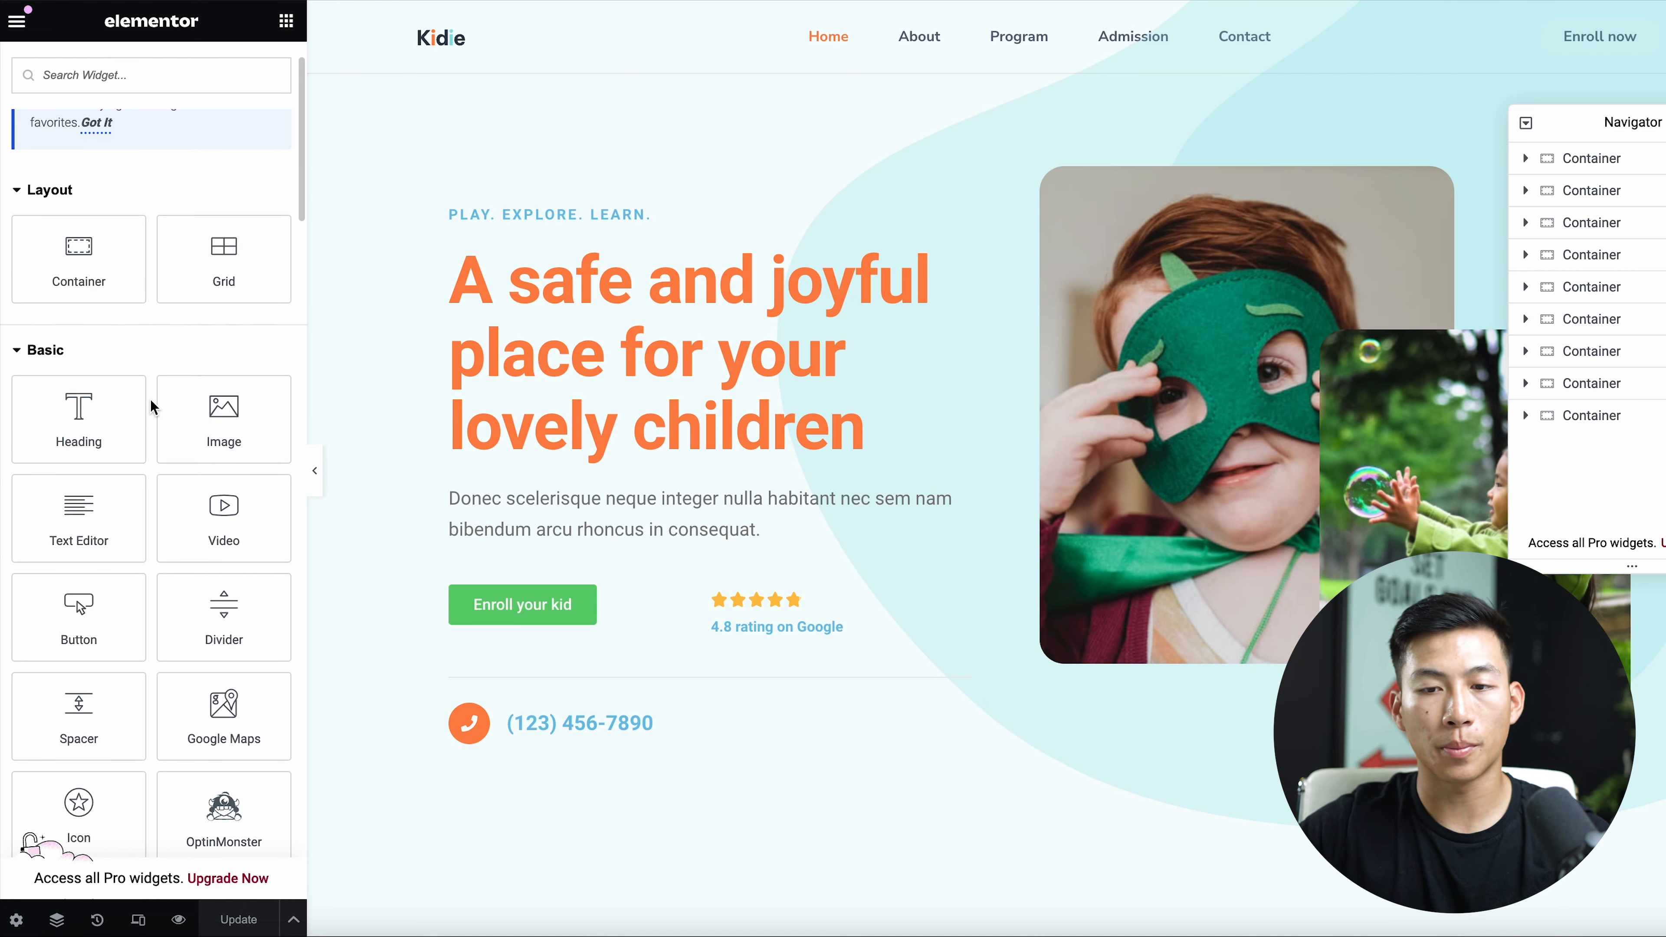
Step: Replace the home page's main hero heading text with "A nonprofit"
{"action": "scroll", "coordinate": [152, 407], "scroll_direction": "down", "scroll_amount": 1}
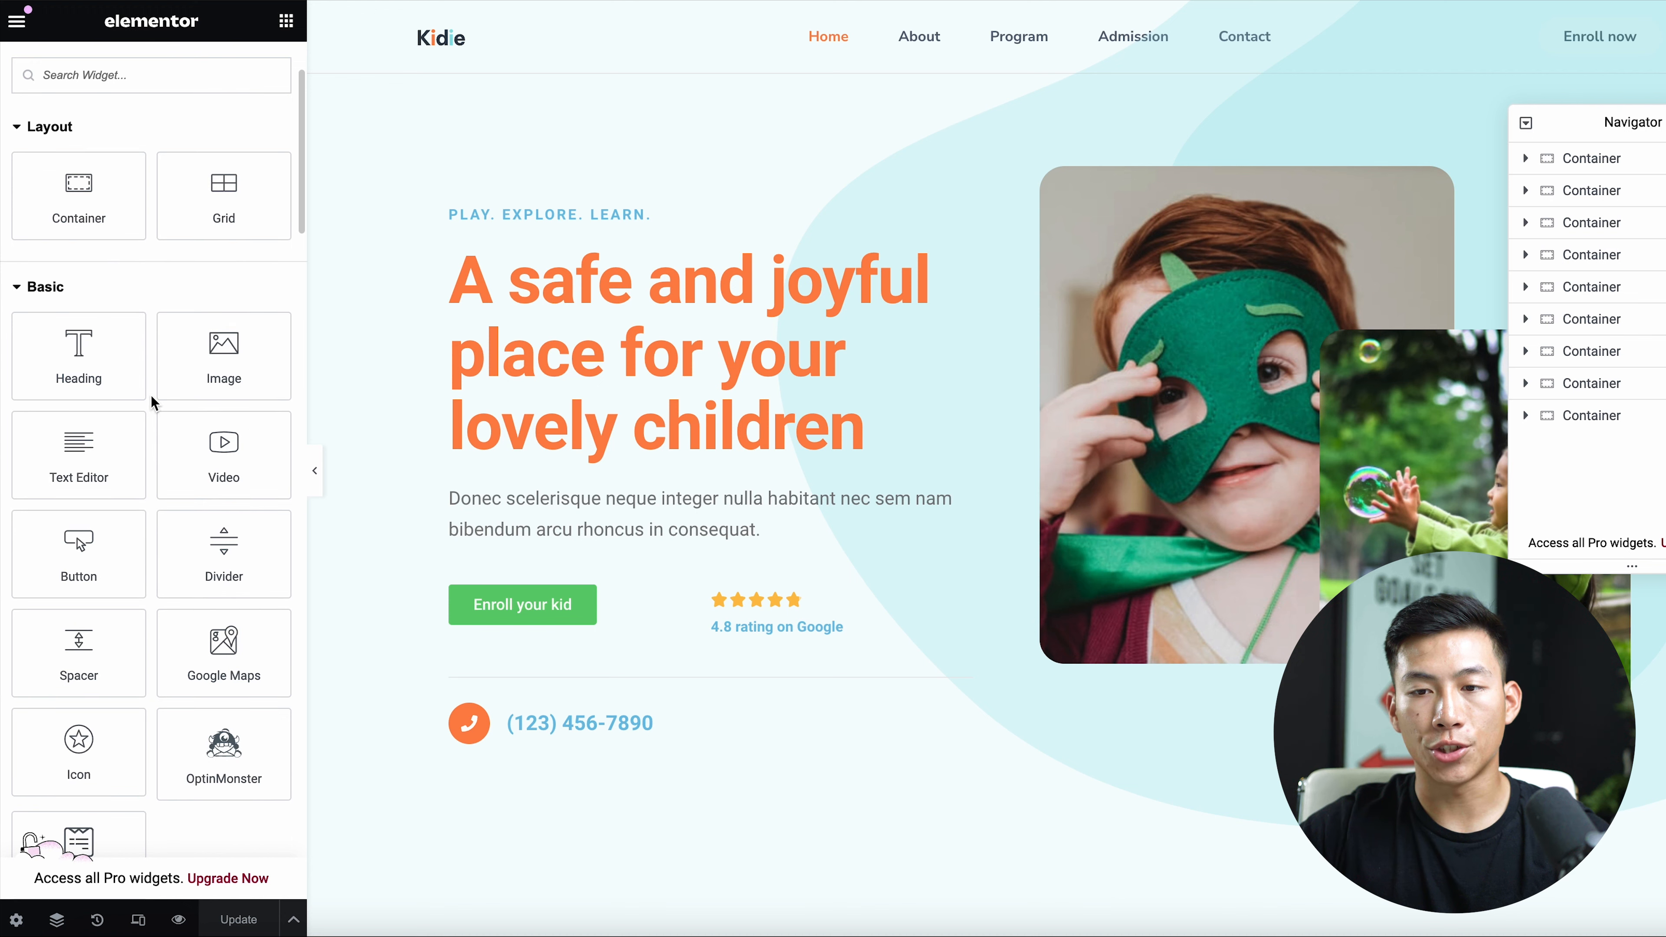
{"action": "mouse_move", "coordinate": [89, 447]}
{"action": "left_mouse_down"}
{"action": "mouse_move", "coordinate": [639, 541]}
{"action": "mouse_move", "coordinate": [702, 238]}
{"action": "mouse_move", "coordinate": [877, 581]}
{"action": "mouse_move", "coordinate": [960, 577]}
{"action": "mouse_move", "coordinate": [96, 472]}
{"action": "left_mouse_up"}
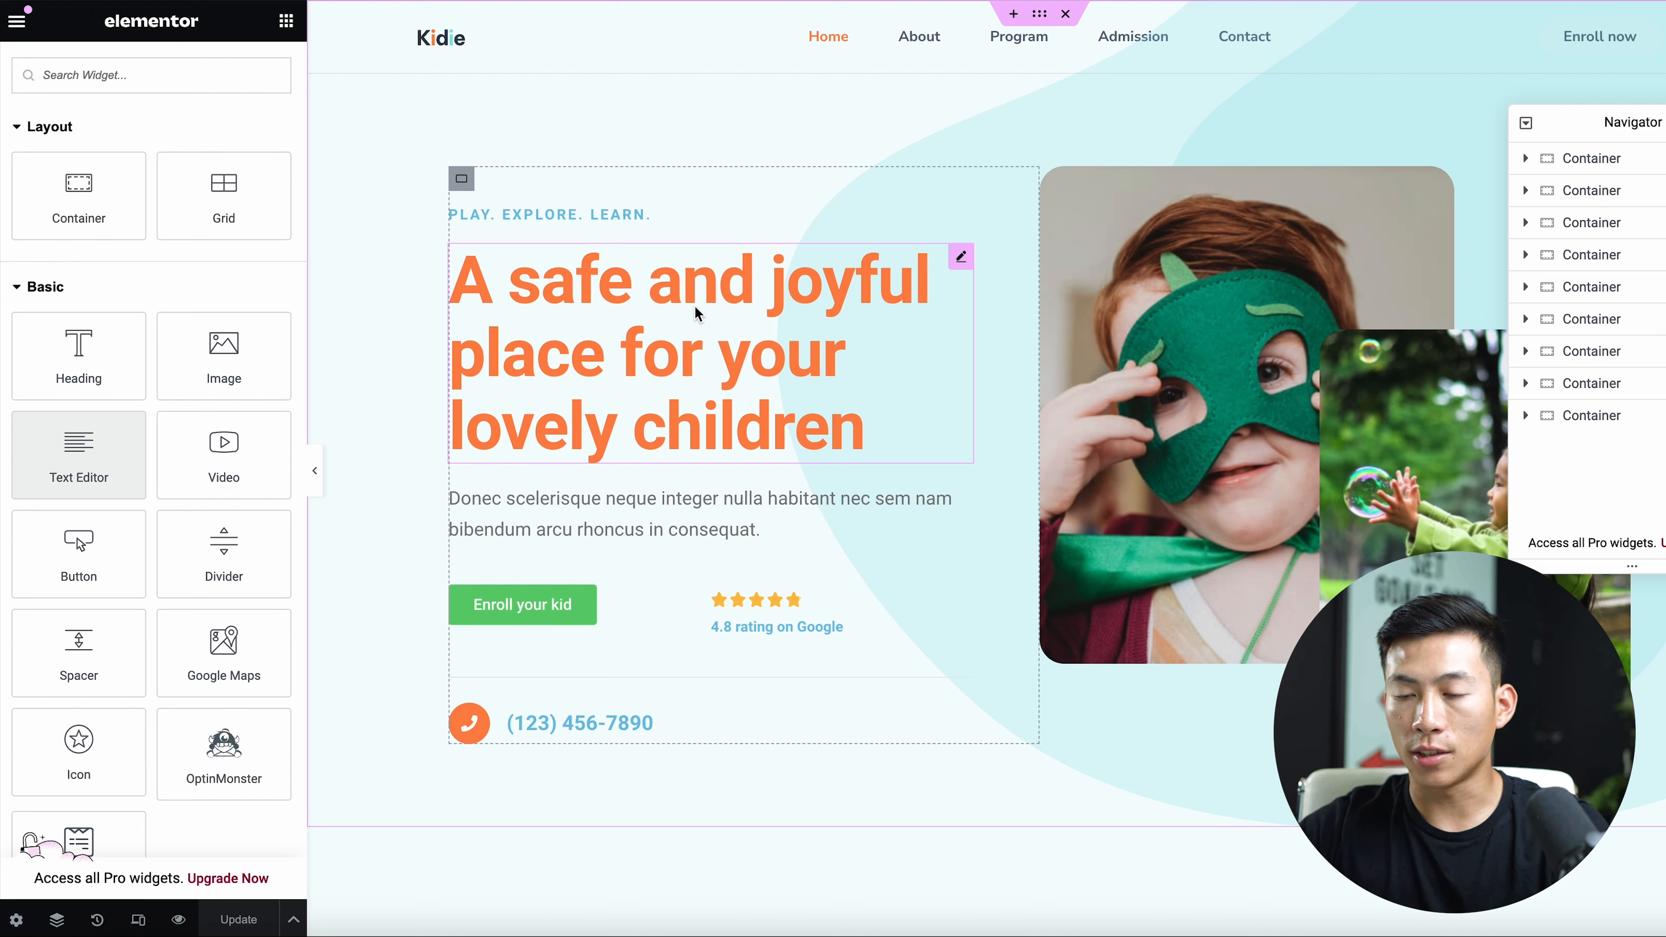
{"action": "left_click", "coordinate": [703, 339]}
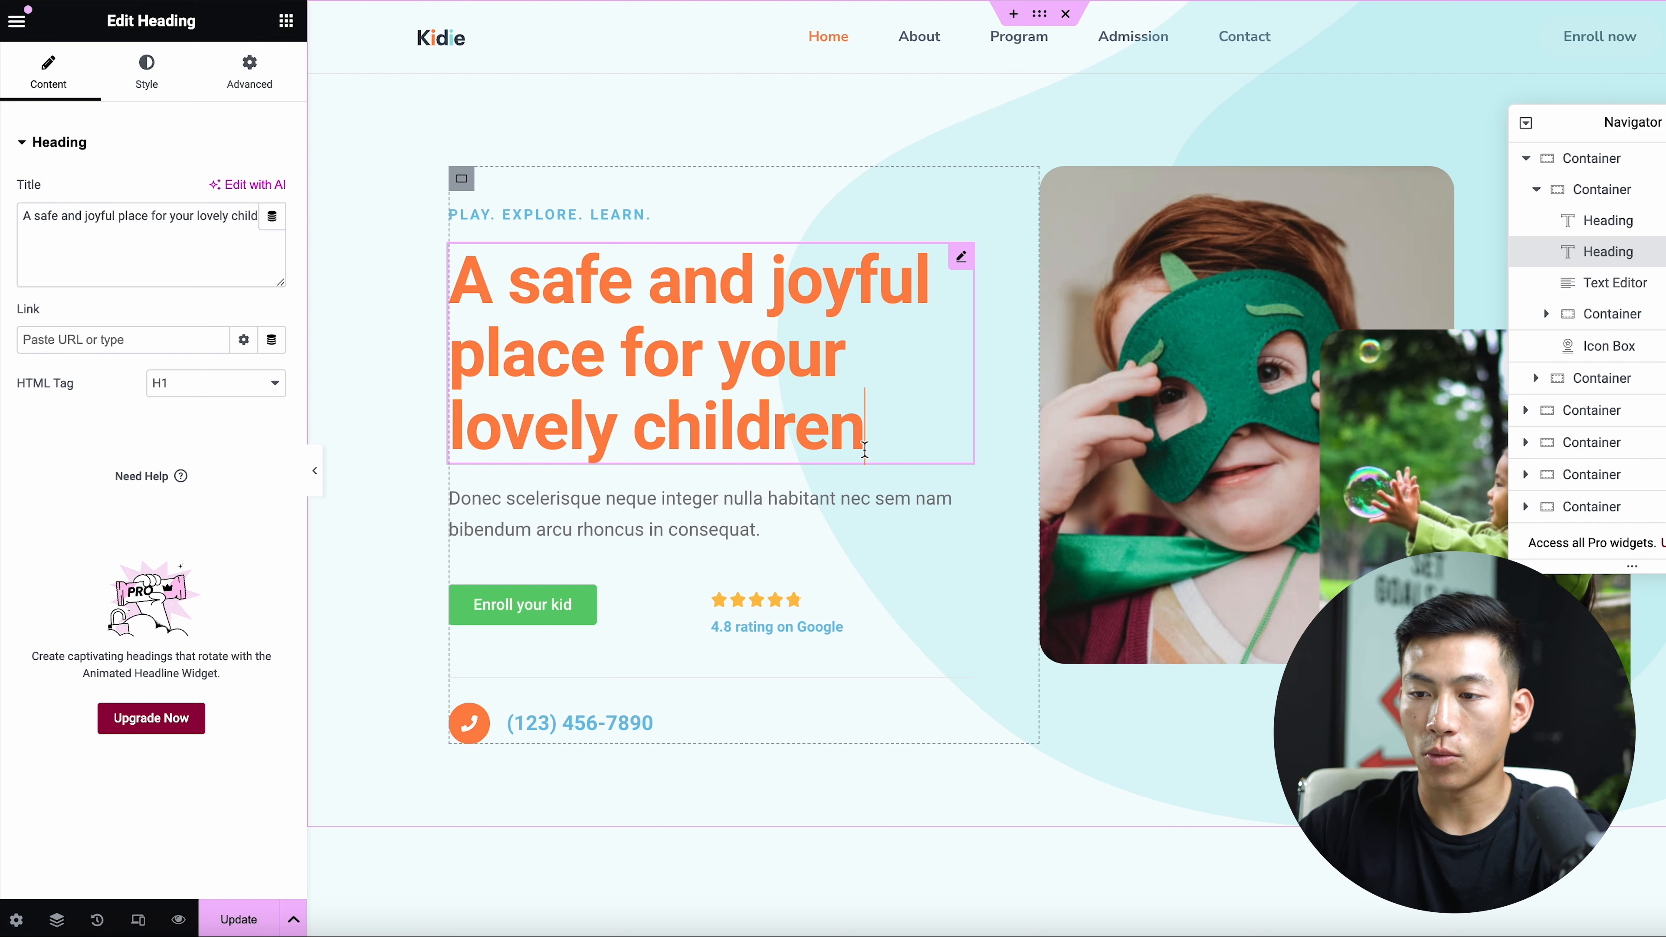
{"action": "key", "text": "BackSpace"}
{"action": "key", "text": "BackSpace"}
{"action": "key", "text": "BackSpace"}
{"action": "key", "text": "BackSpace"}
{"action": "key", "text": "BackSpace"}
{"action": "key", "text": "BackSpace"}
{"action": "key", "text": "BackSpace"}
{"action": "key", "text": "BackSpace"}
{"action": "key", "text": "BackSpace"}
{"action": "key", "text": "BackSpace"}
{"action": "key", "text": "BackSpace"}
{"action": "key", "text": "BackSpace"}
{"action": "key", "text": "BackSpace"}
{"action": "key", "text": "BackSpace"}
{"action": "key", "text": "BackSpace"}
{"action": "key", "text": "BackSpace"}
{"action": "key", "text": "BackSpace"}
{"action": "key", "text": "BackSpace"}
{"action": "key", "text": "BackSpace"}
{"action": "key", "text": "BackSpace"}
{"action": "key", "text": "BackSpace"}
{"action": "key", "text": "BackSpace"}
{"action": "key", "text": "BackSpace"}
{"action": "key", "text": "BackSpace"}
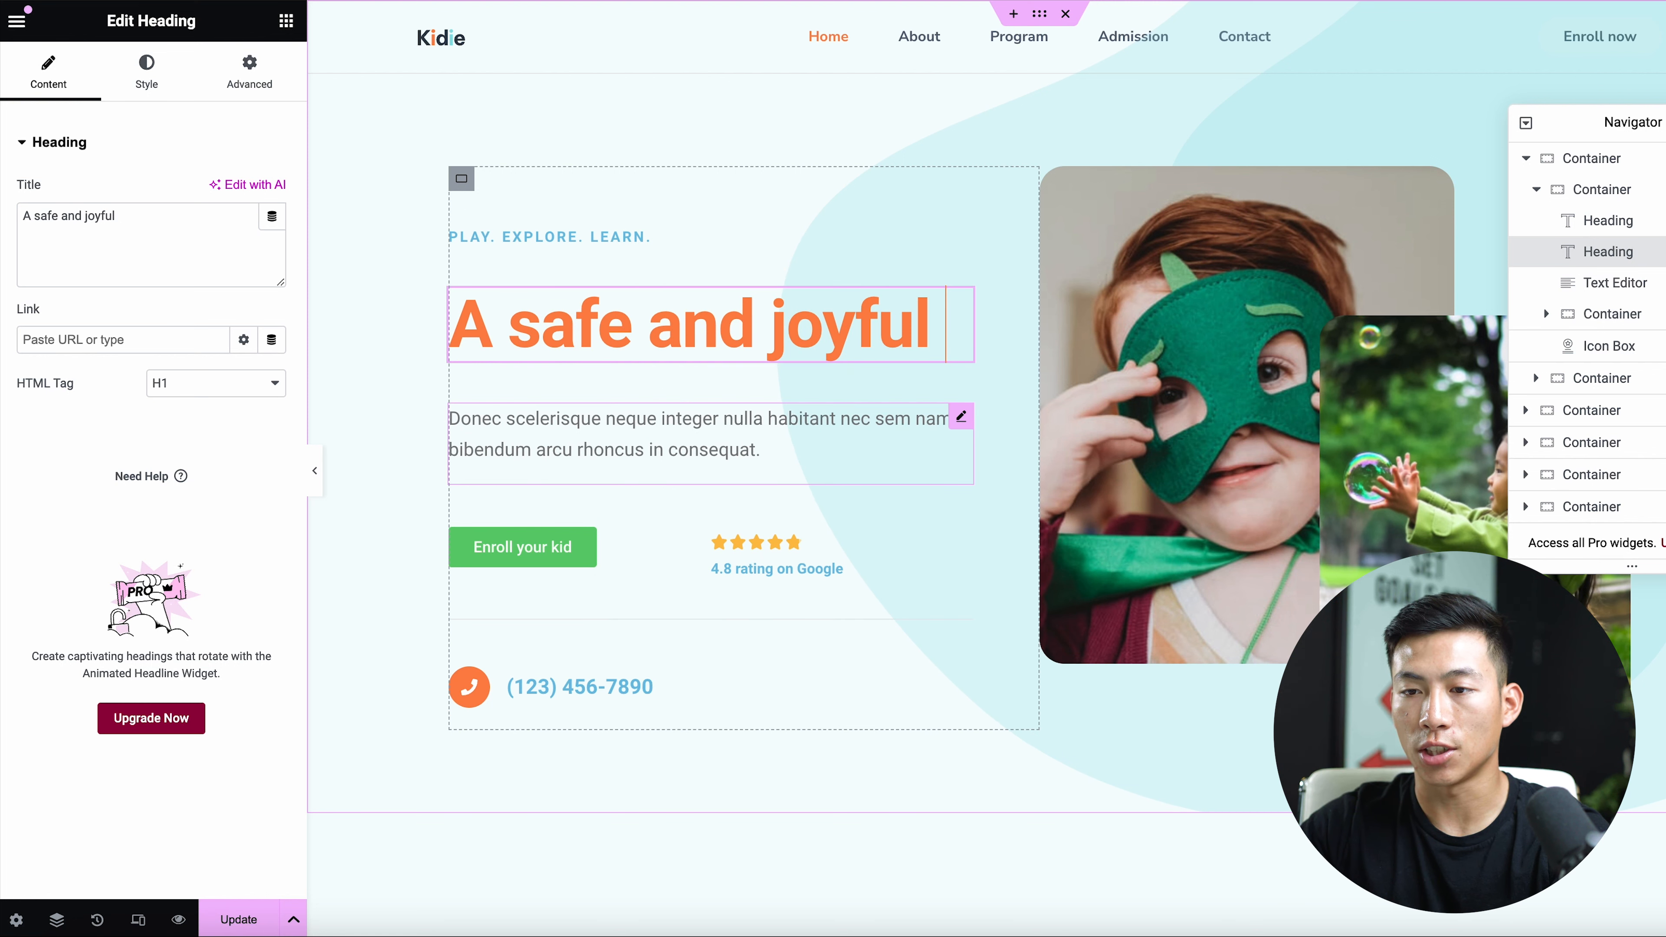
{"action": "type", "text": "nonprofit"}
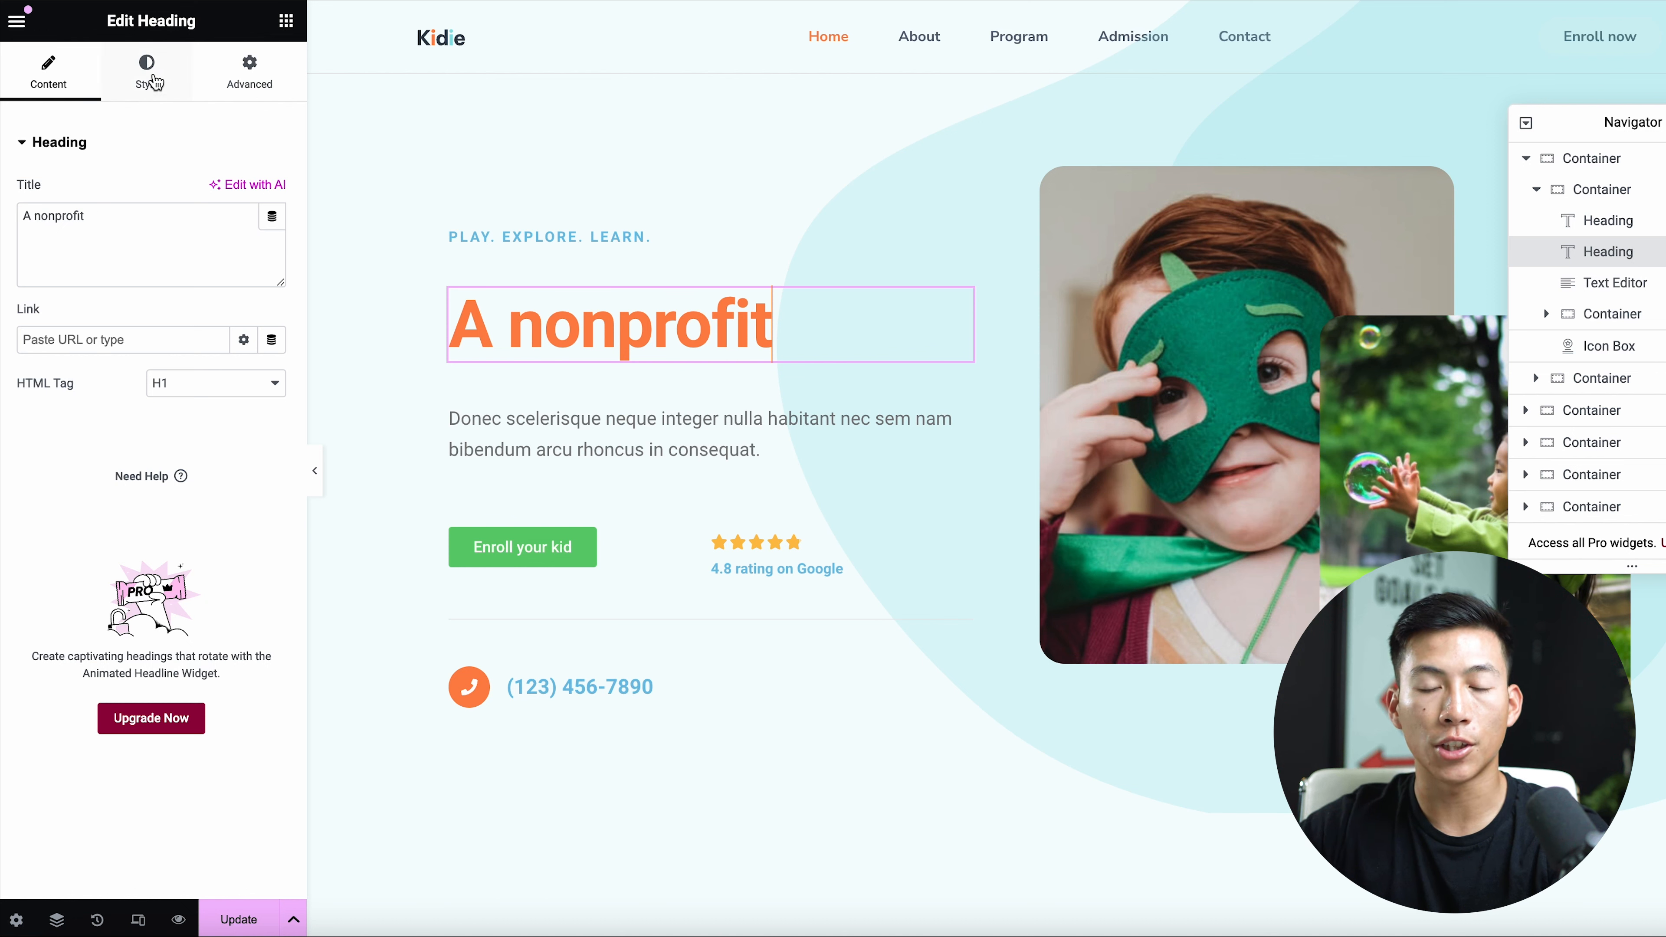
Step: Review the hero heading's style and advanced settings, its parent container's layout settings, and the content settings of the hero images
{"action": "left_click", "coordinate": [156, 86]}
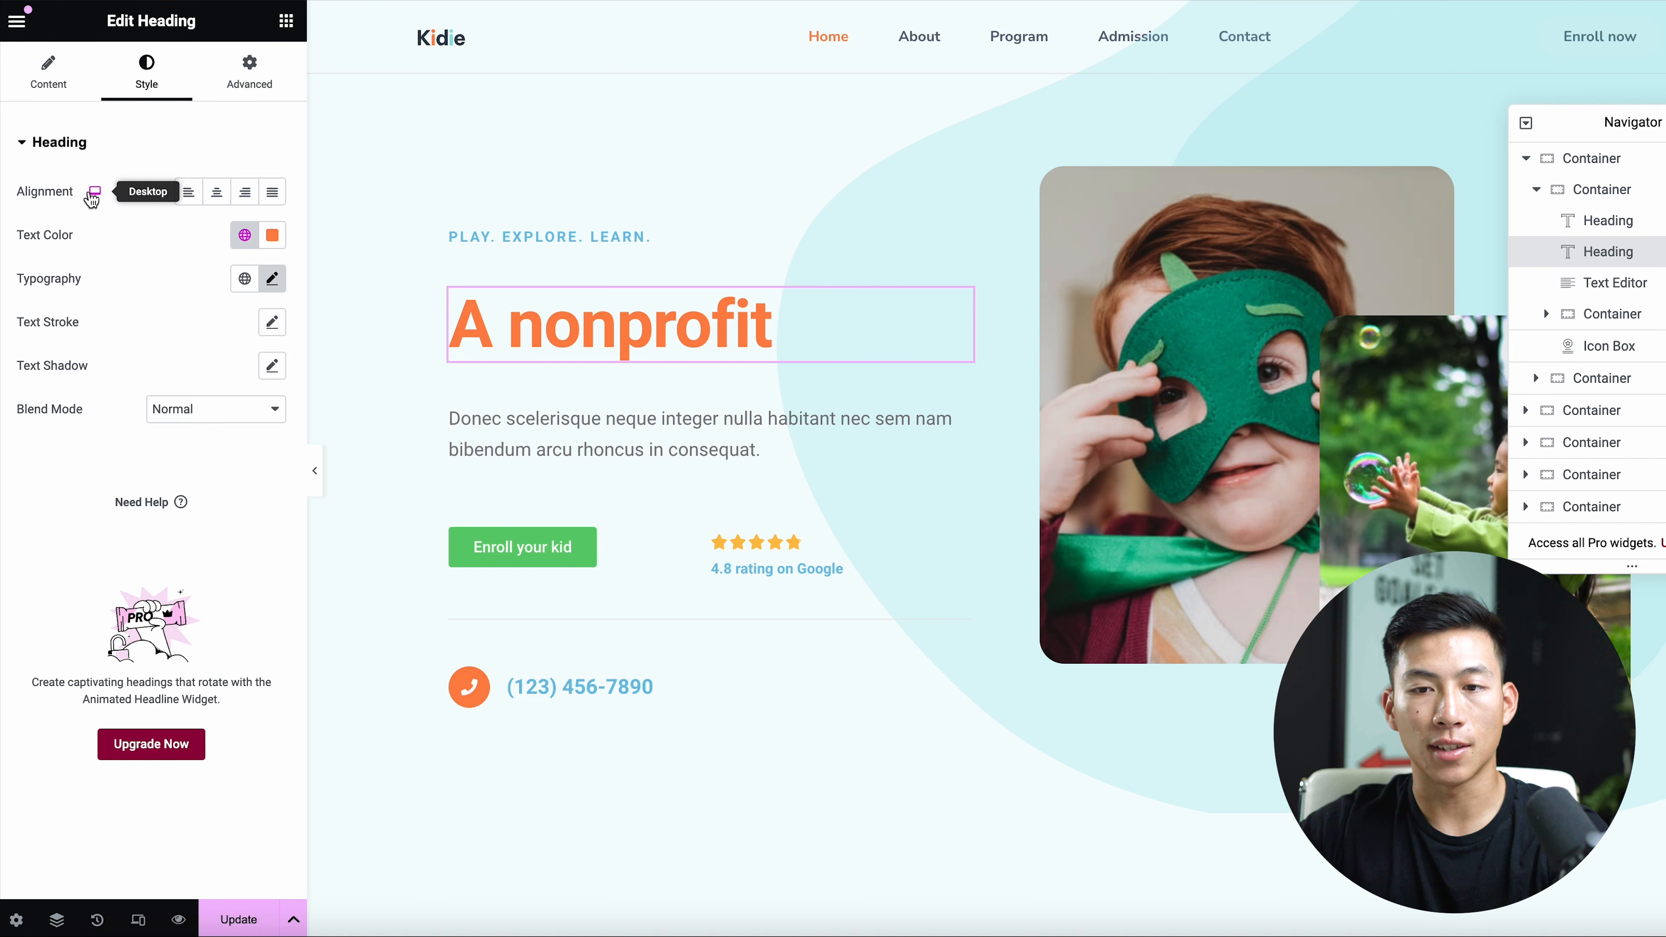
{"action": "left_click", "coordinate": [249, 72]}
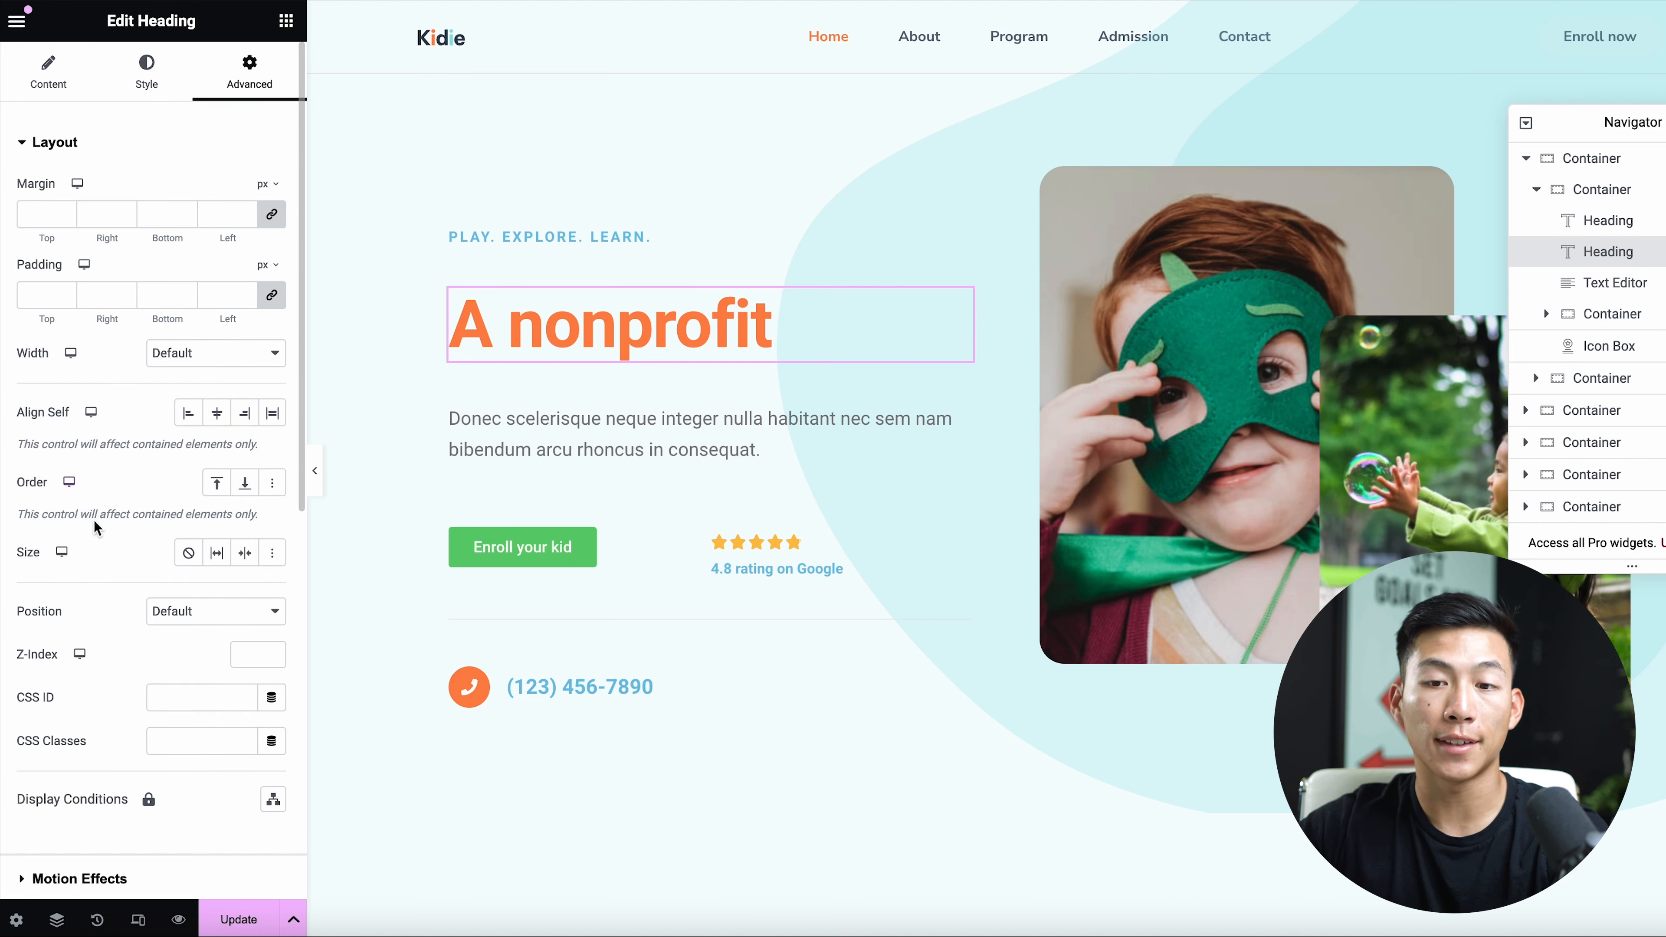
{"action": "scroll", "coordinate": [96, 519], "scroll_direction": "down", "scroll_amount": 5}
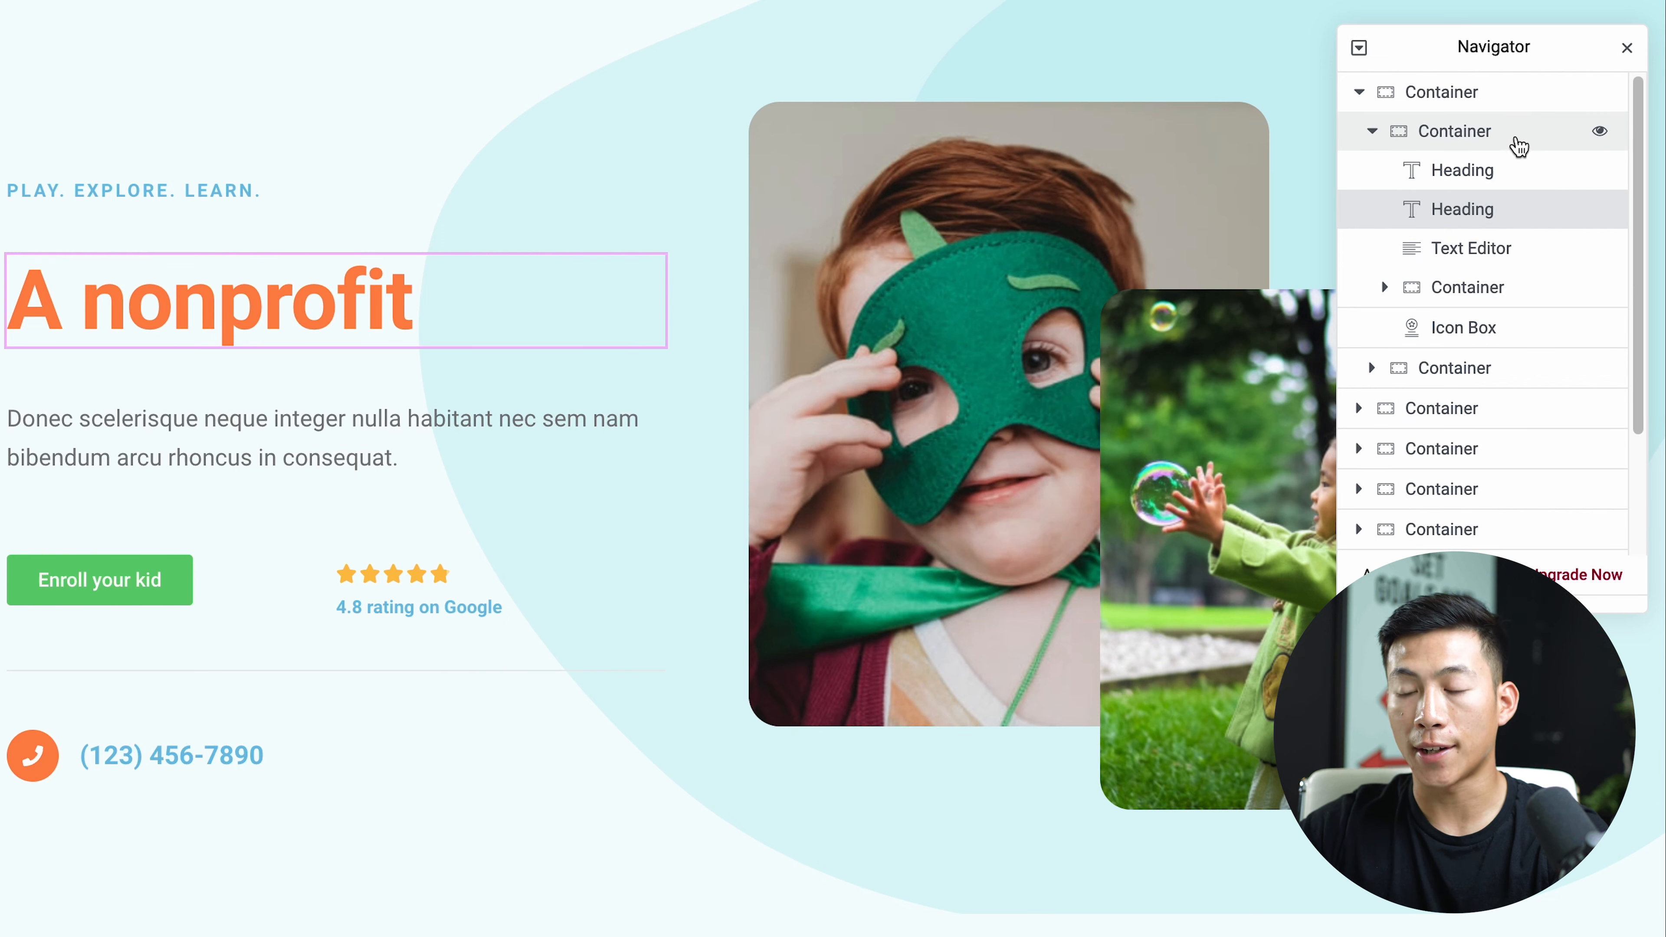
{"action": "left_click", "coordinate": [1515, 138]}
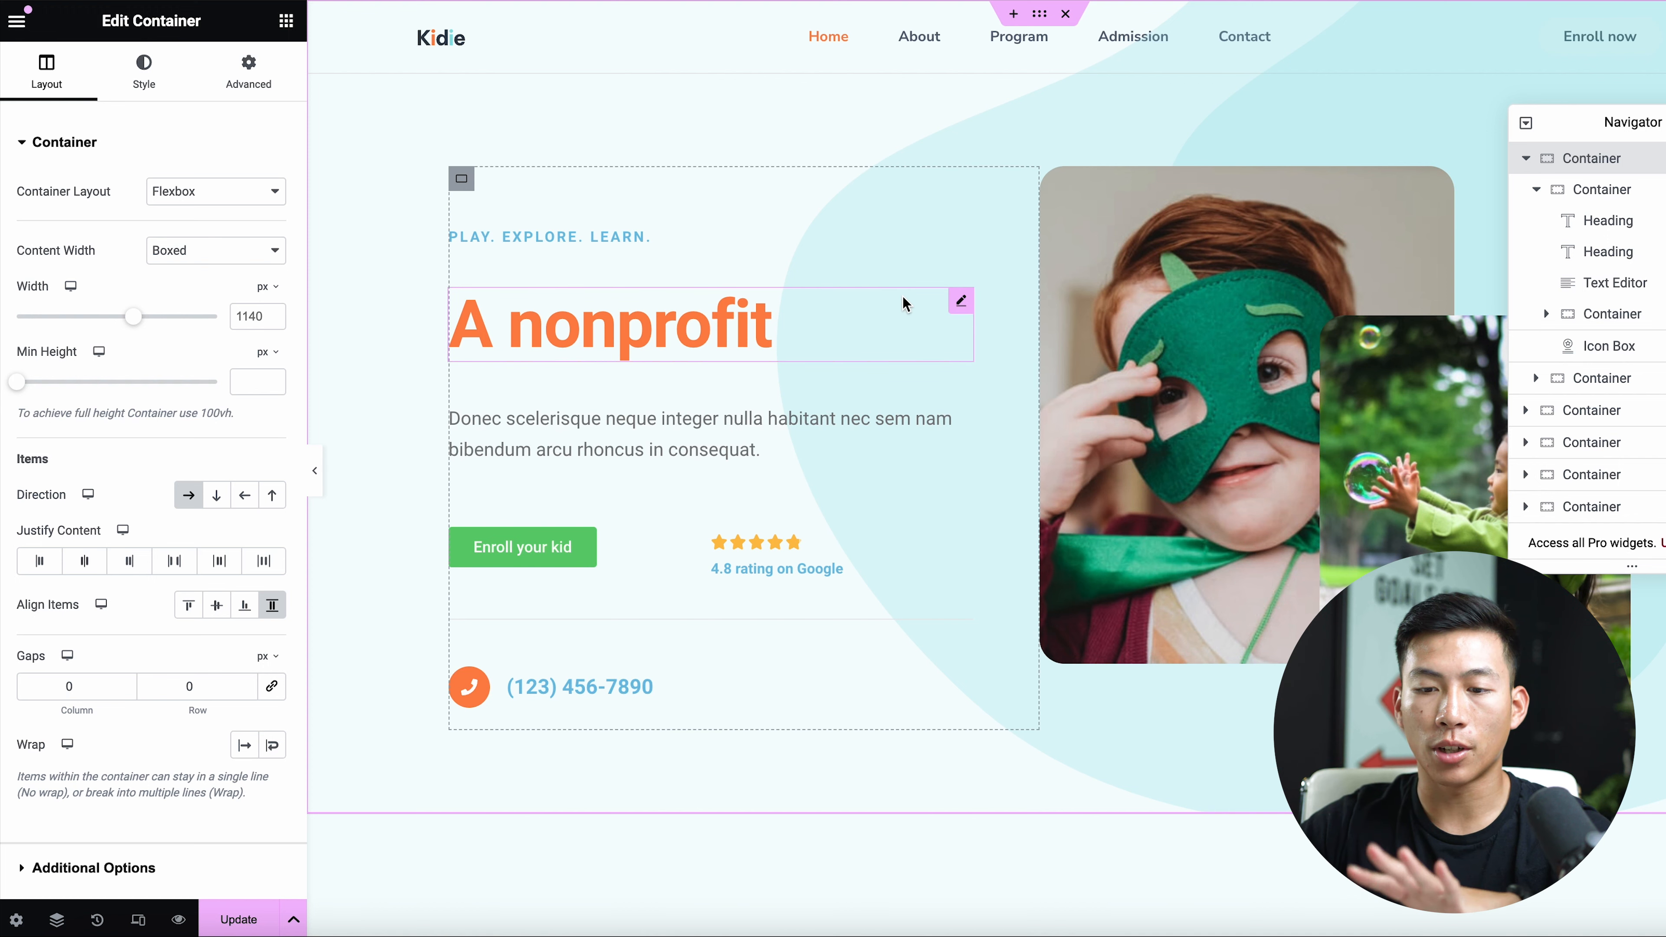
{"action": "left_click", "coordinate": [1140, 402]}
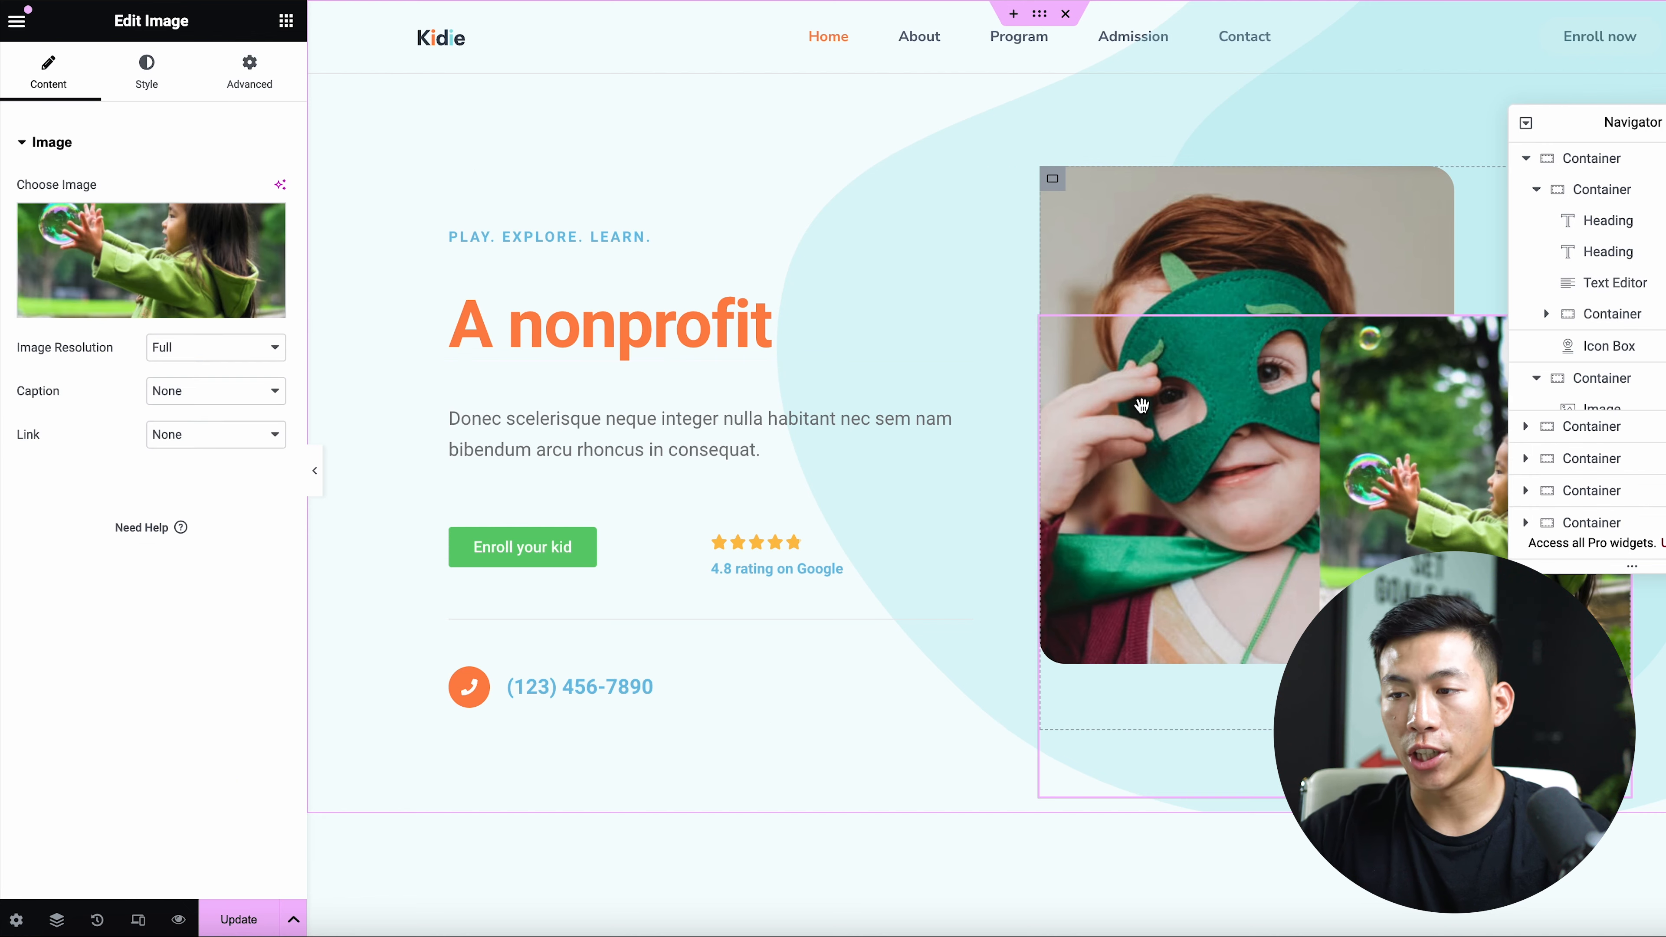
{"action": "left_click", "coordinate": [262, 353]}
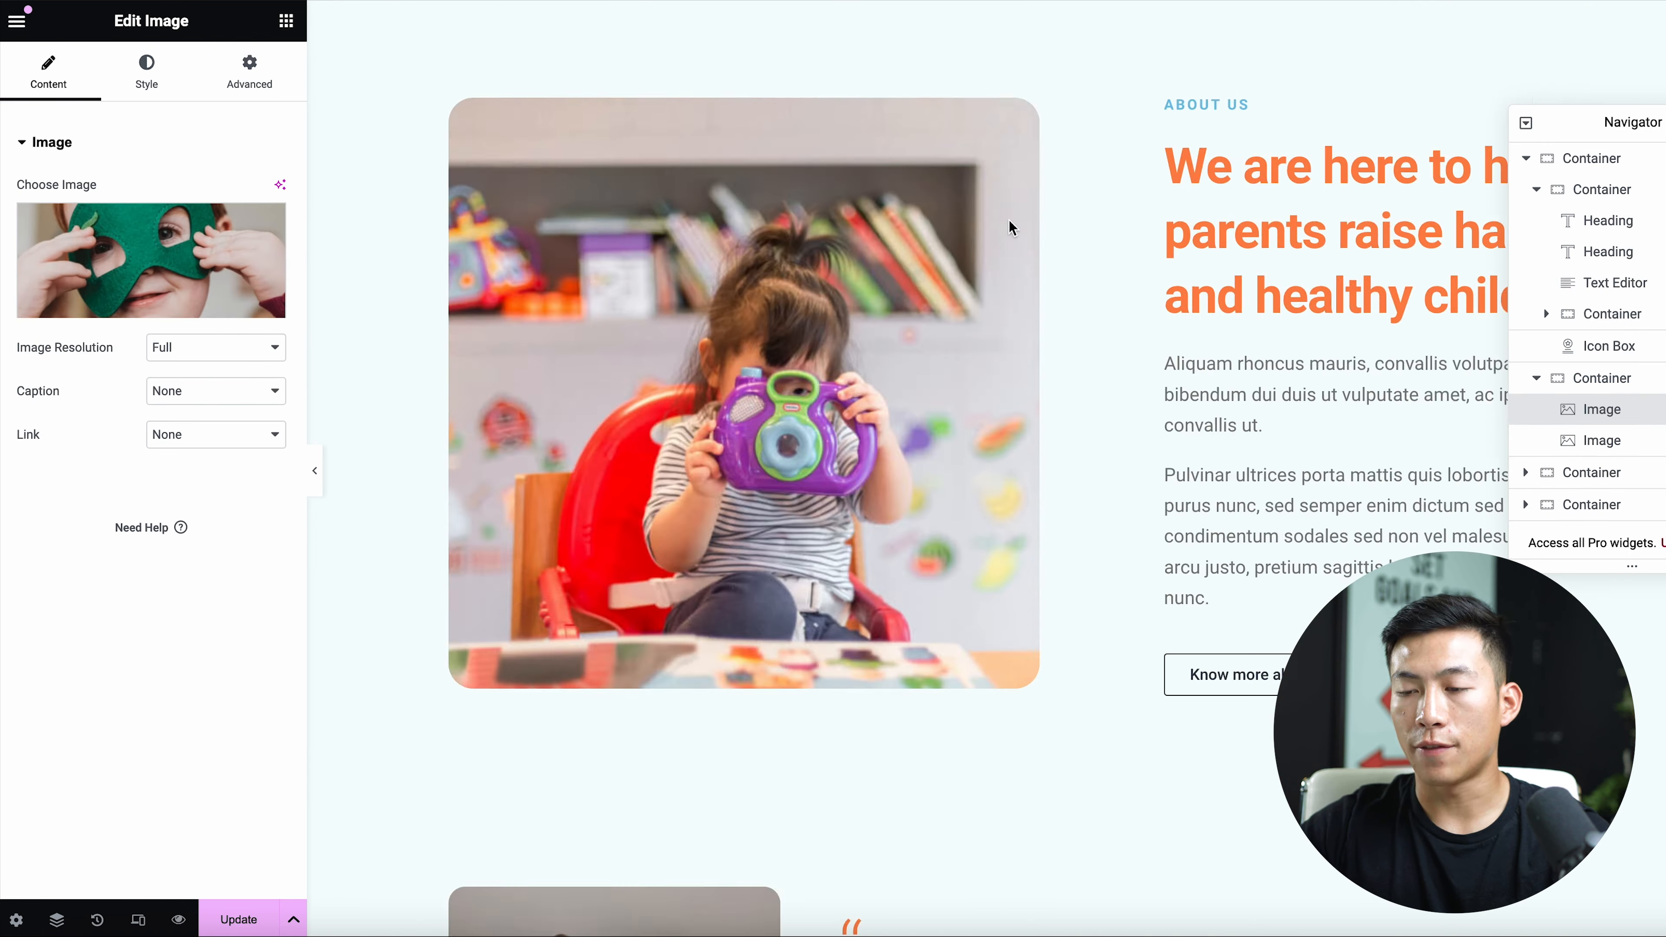
Step: Add a single-column Flexbox container at the end of the home page and place a Video widget in it
{"action": "scroll", "coordinate": [1011, 227], "scroll_direction": "down", "scroll_amount": 20}
{"action": "scroll", "coordinate": [1011, 227], "scroll_direction": "down", "scroll_amount": 20}
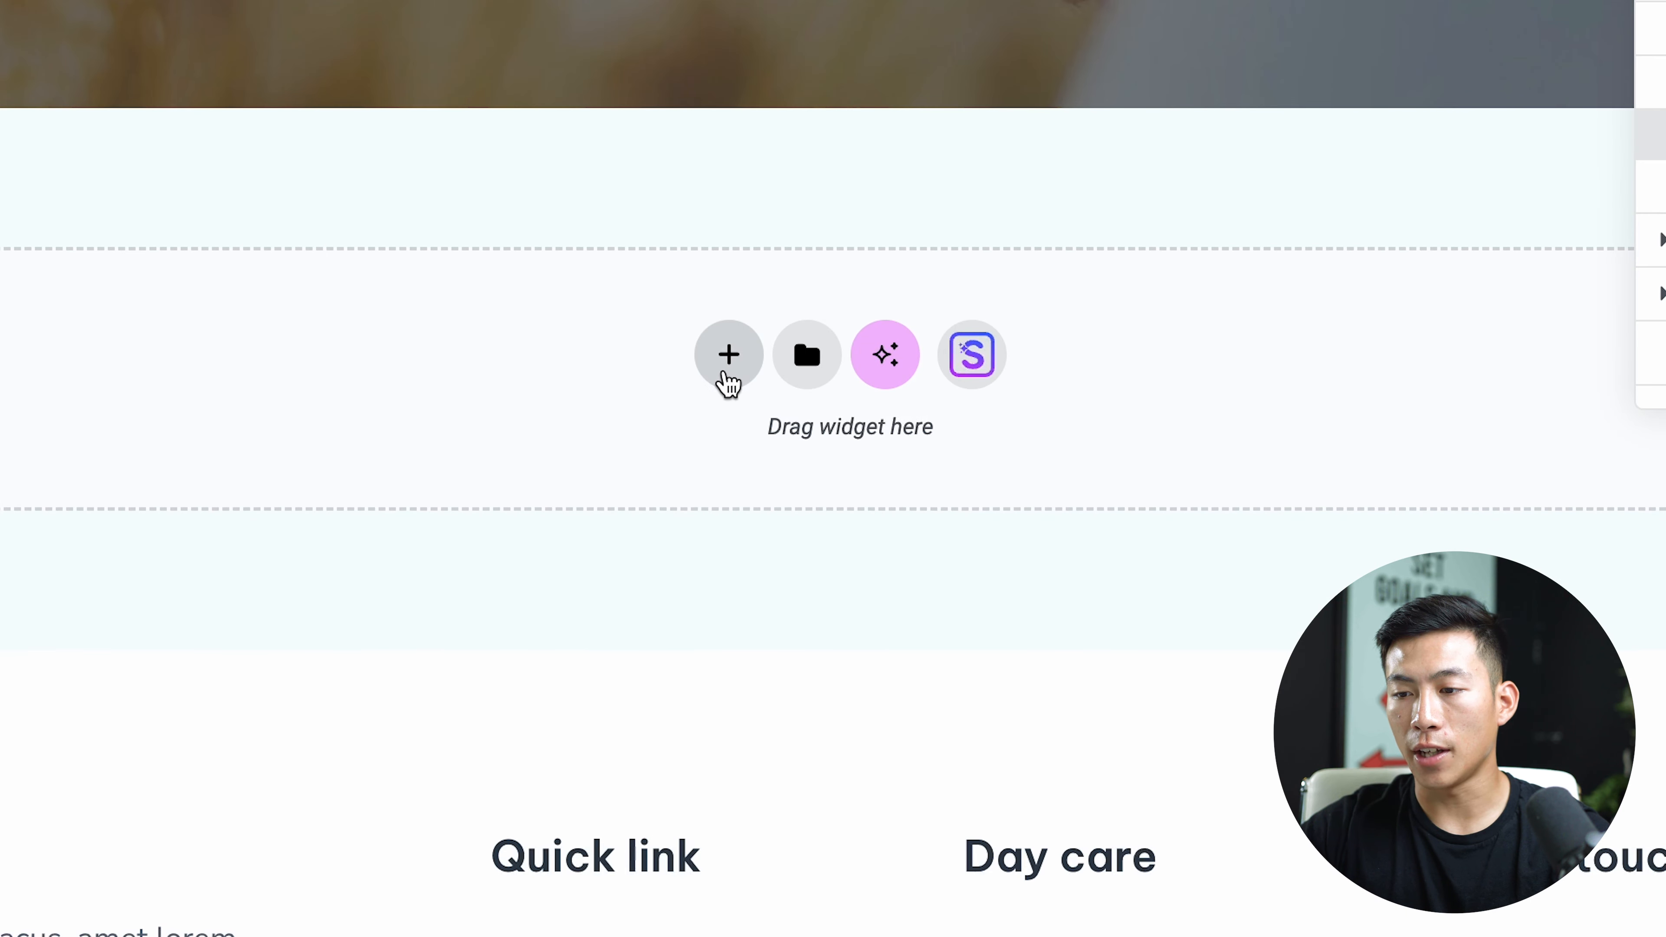
{"action": "left_click", "coordinate": [728, 357]}
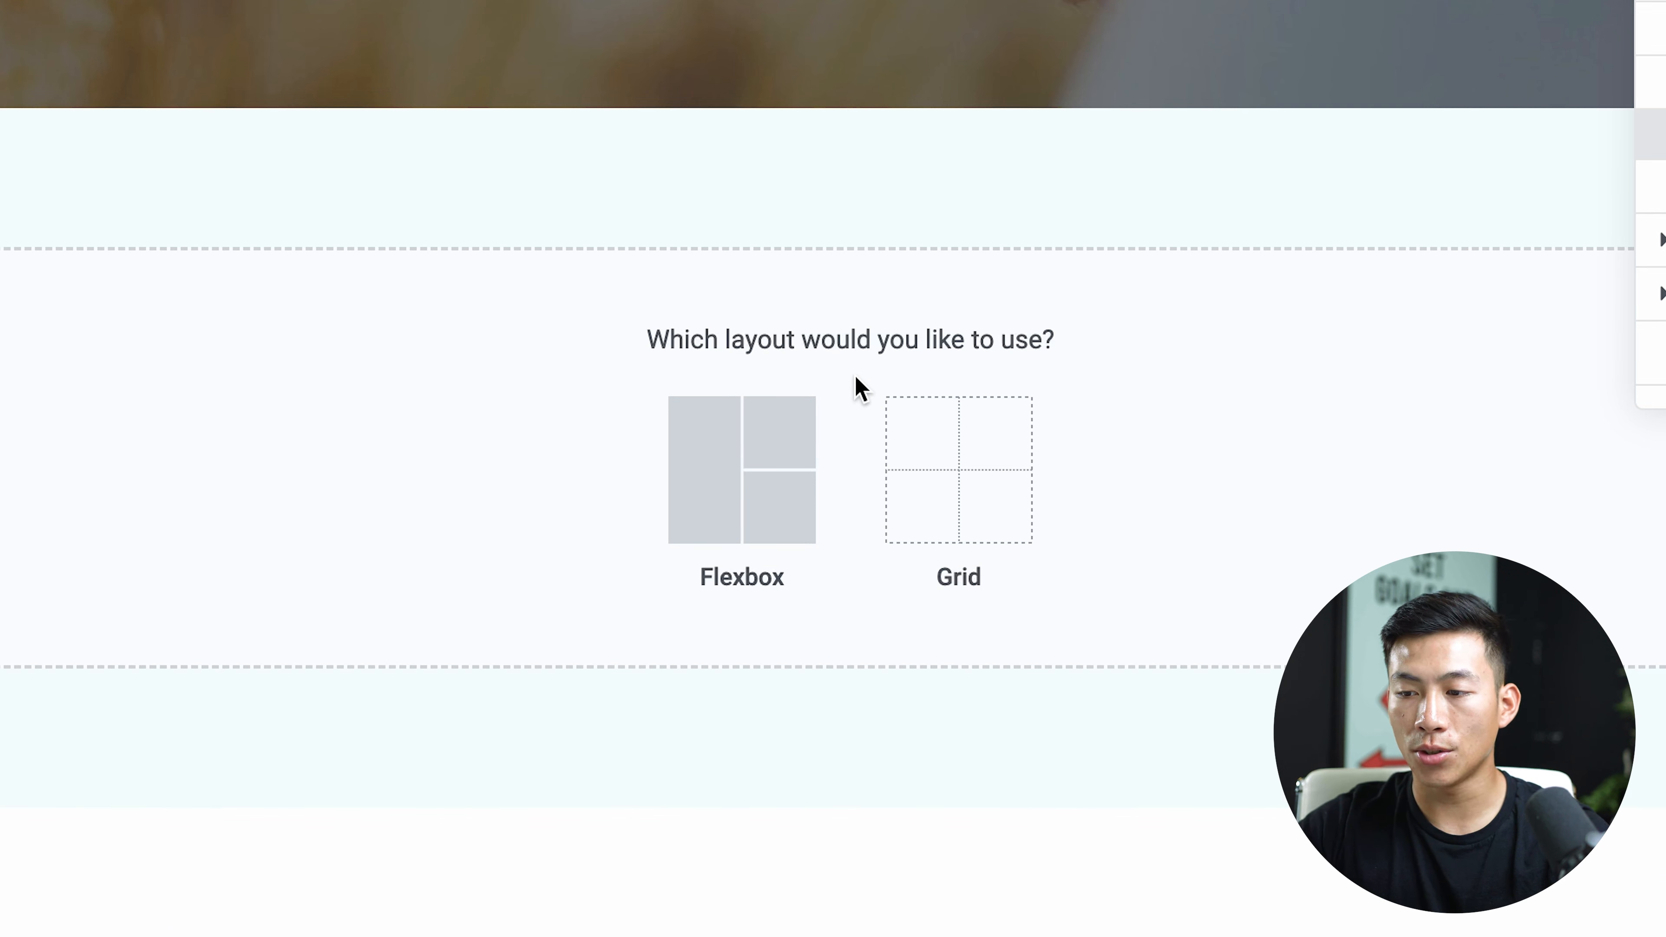
{"action": "left_click", "coordinate": [740, 492]}
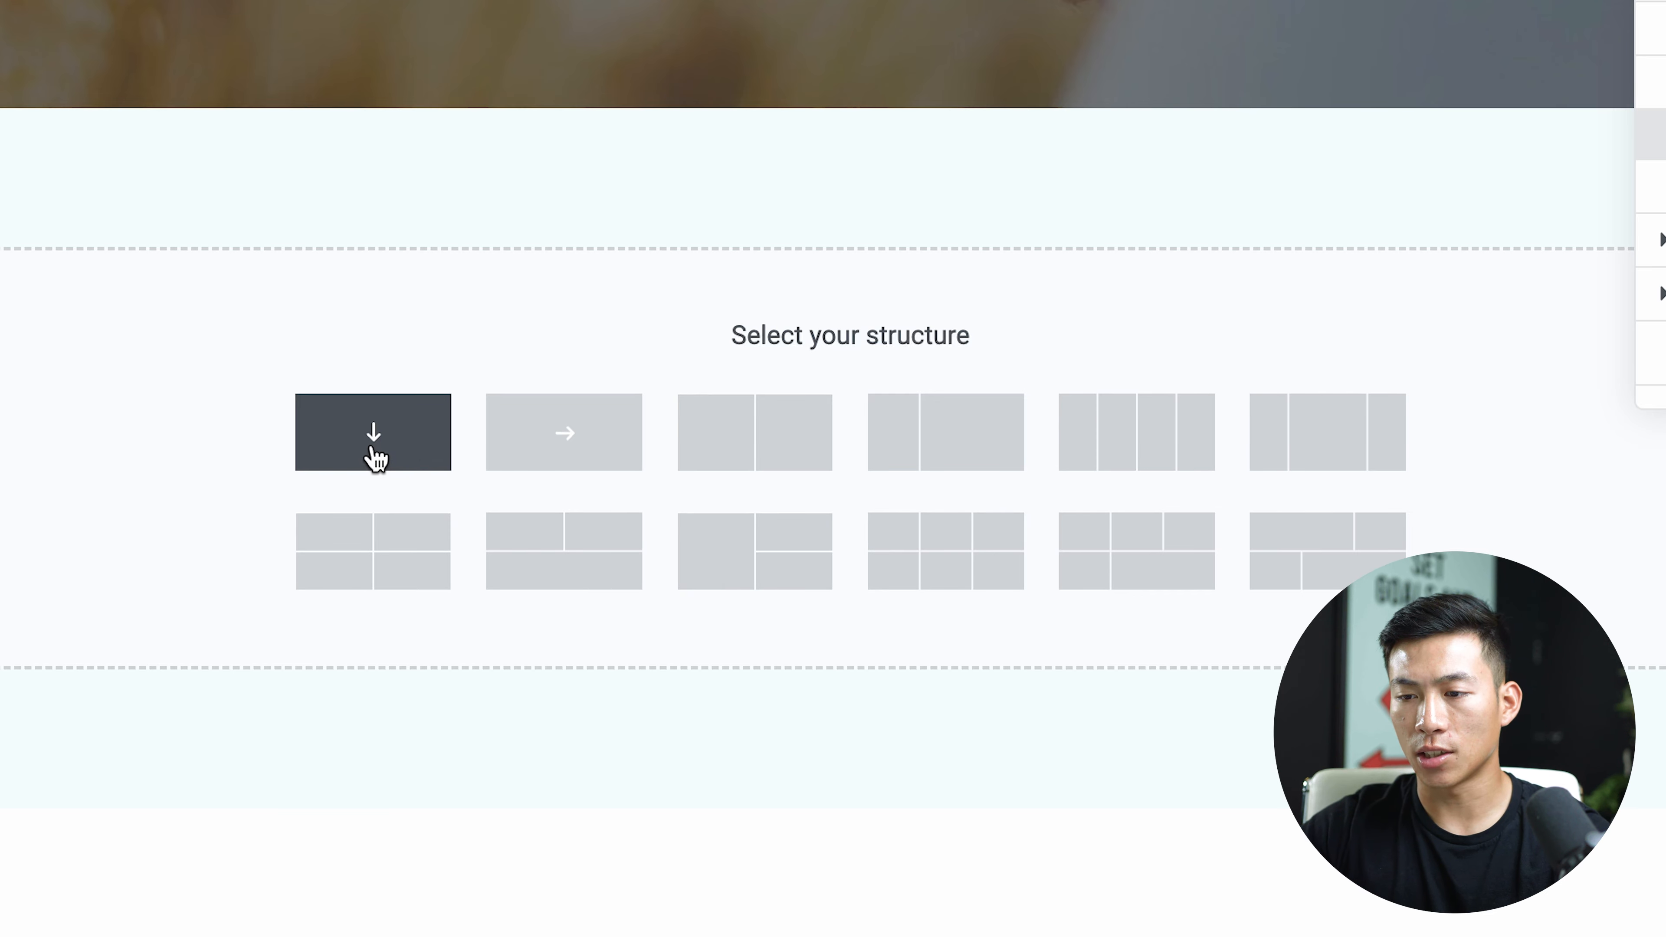
{"action": "left_click", "coordinate": [375, 459]}
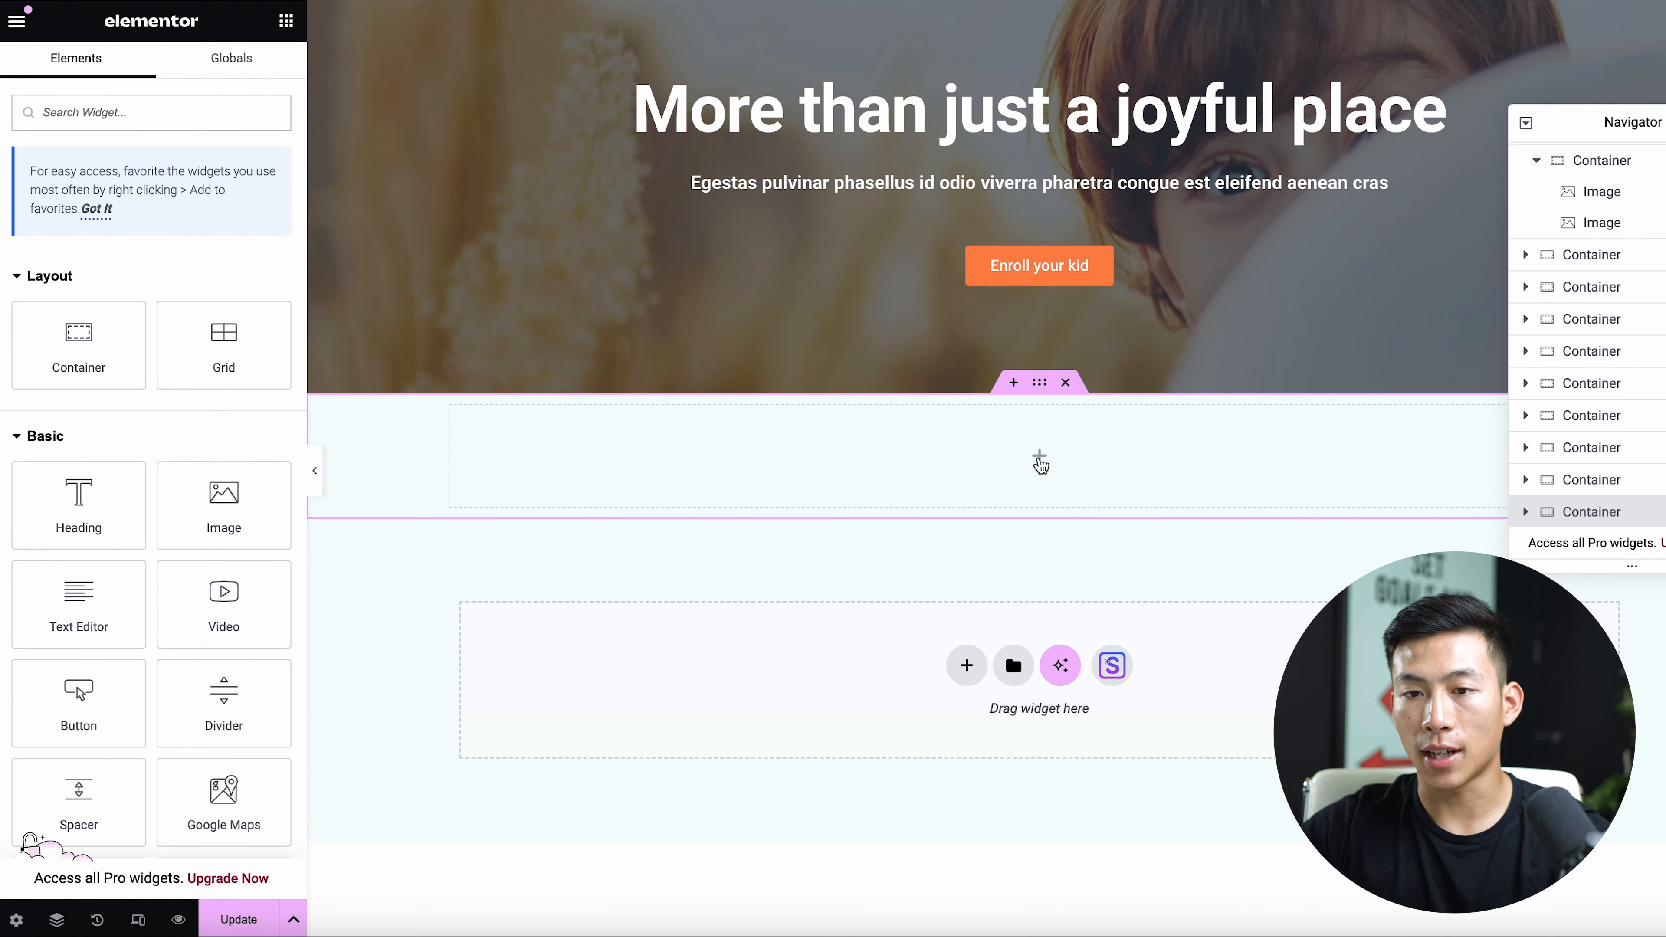
{"action": "scroll", "coordinate": [177, 518], "scroll_direction": "down", "scroll_amount": 4}
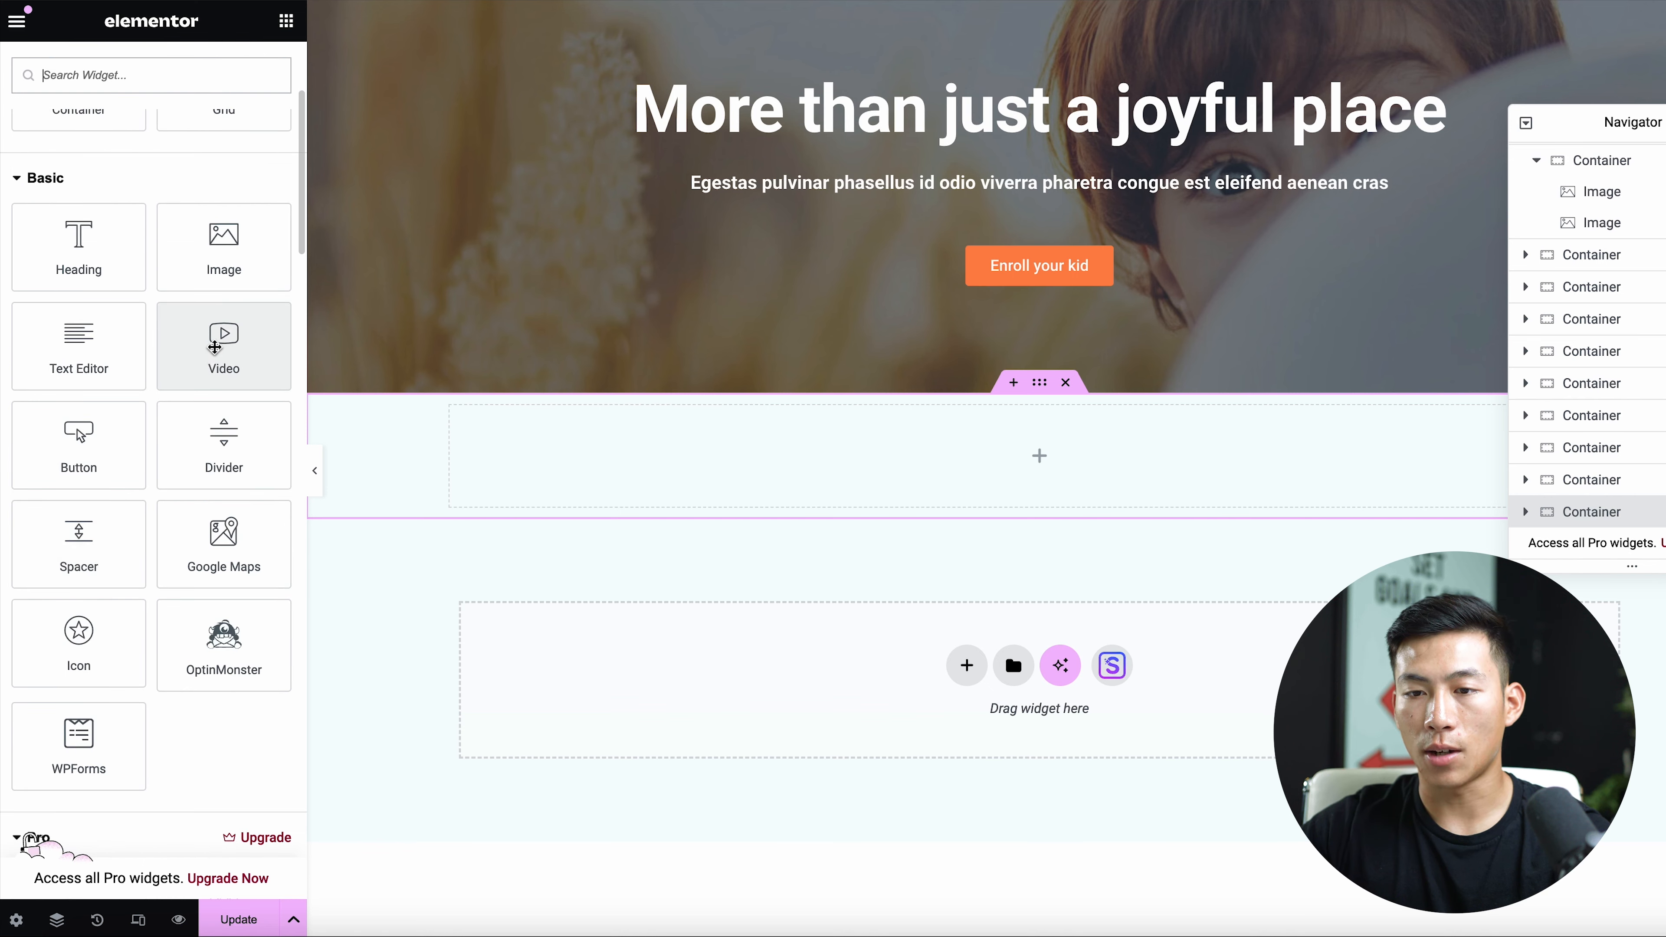
{"action": "left_click_drag", "start_coordinate": [228, 351], "coordinate": [1048, 461]}
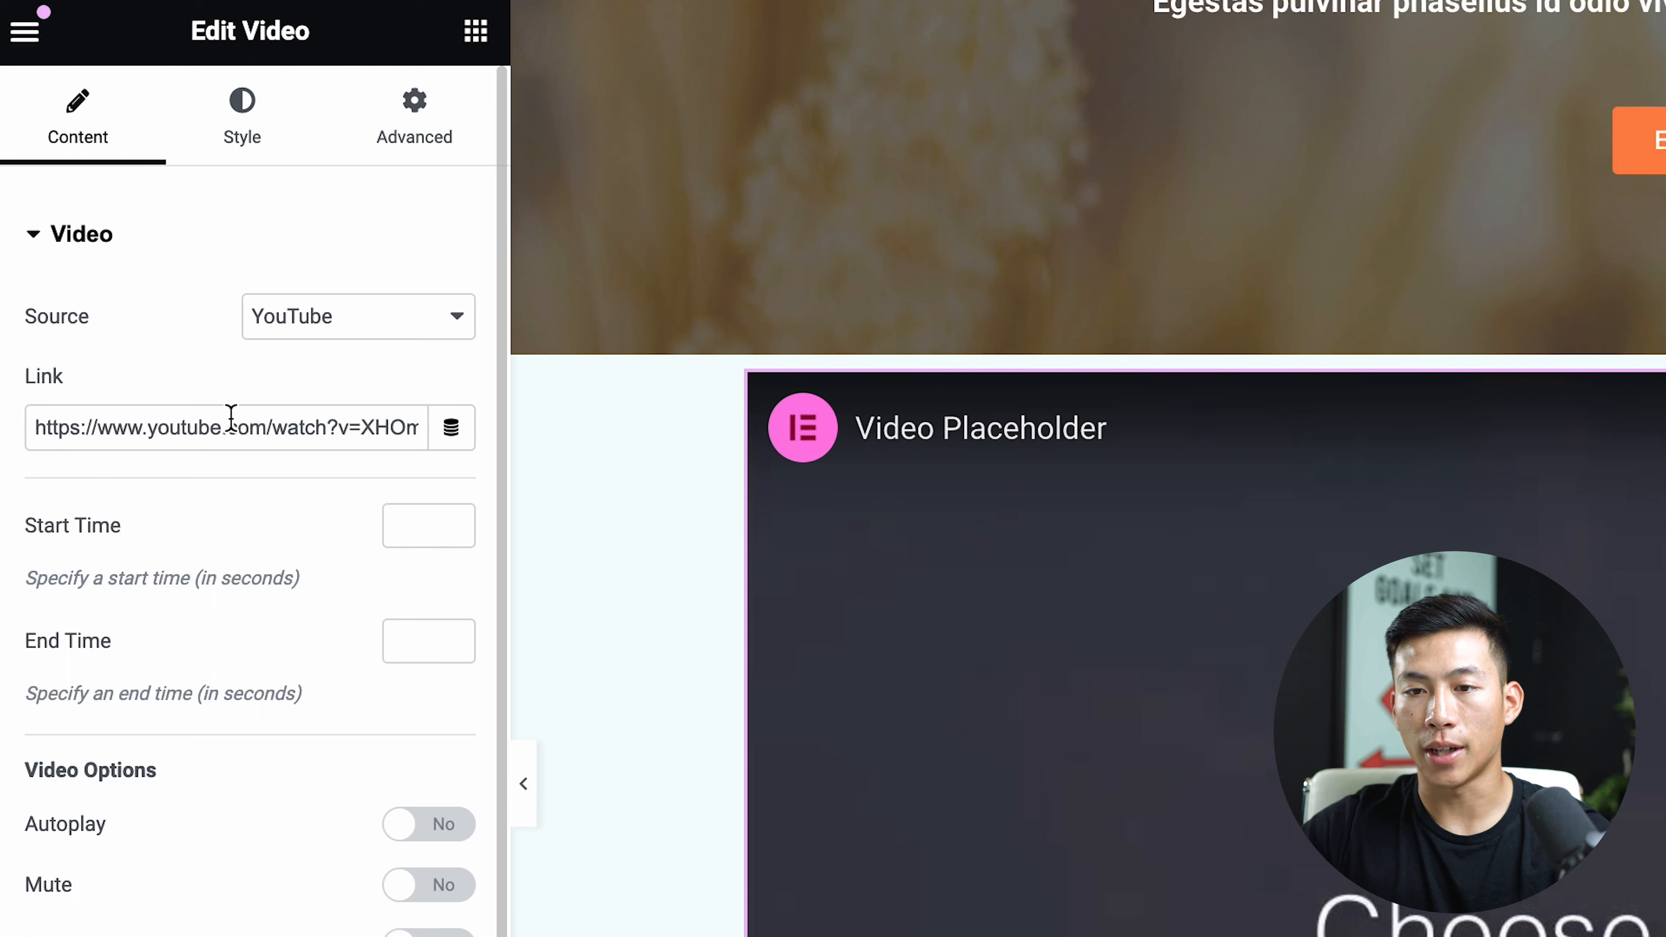
Step: Look through the video widget's source choices, playback options, style and advanced settings
{"action": "left_click", "coordinate": [354, 325]}
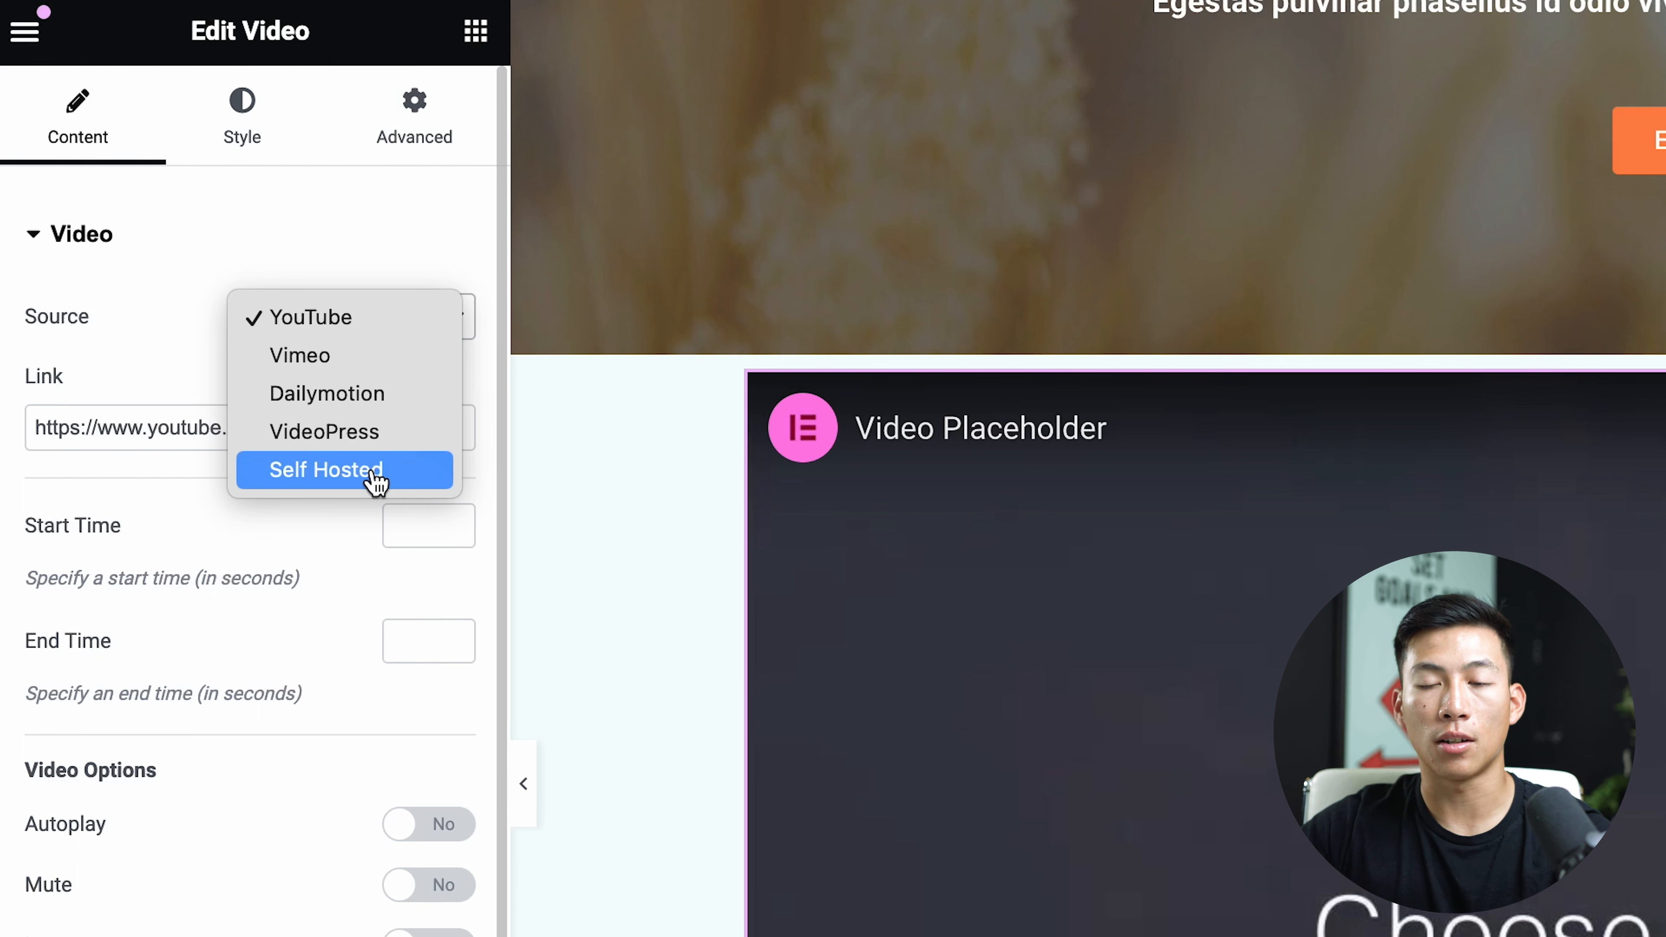
{"action": "left_click", "coordinate": [260, 870]}
{"action": "scroll", "coordinate": [261, 870], "scroll_direction": "down", "scroll_amount": 8}
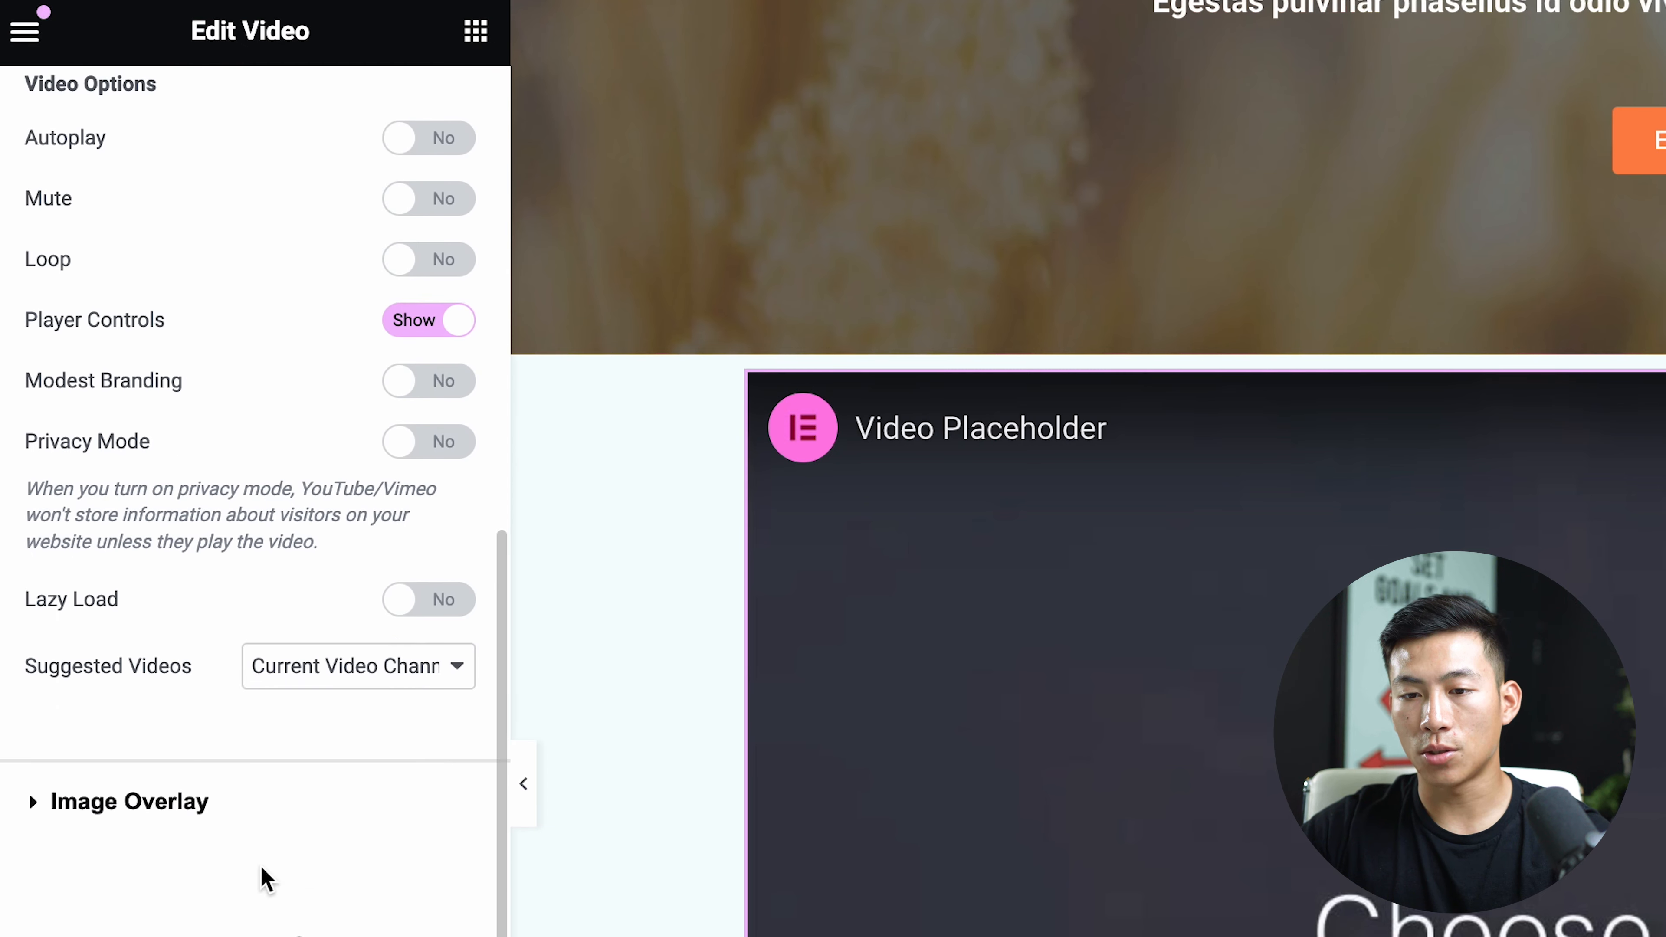
{"action": "scroll", "coordinate": [260, 871], "scroll_direction": "up", "scroll_amount": 8}
{"action": "left_click", "coordinate": [241, 136]}
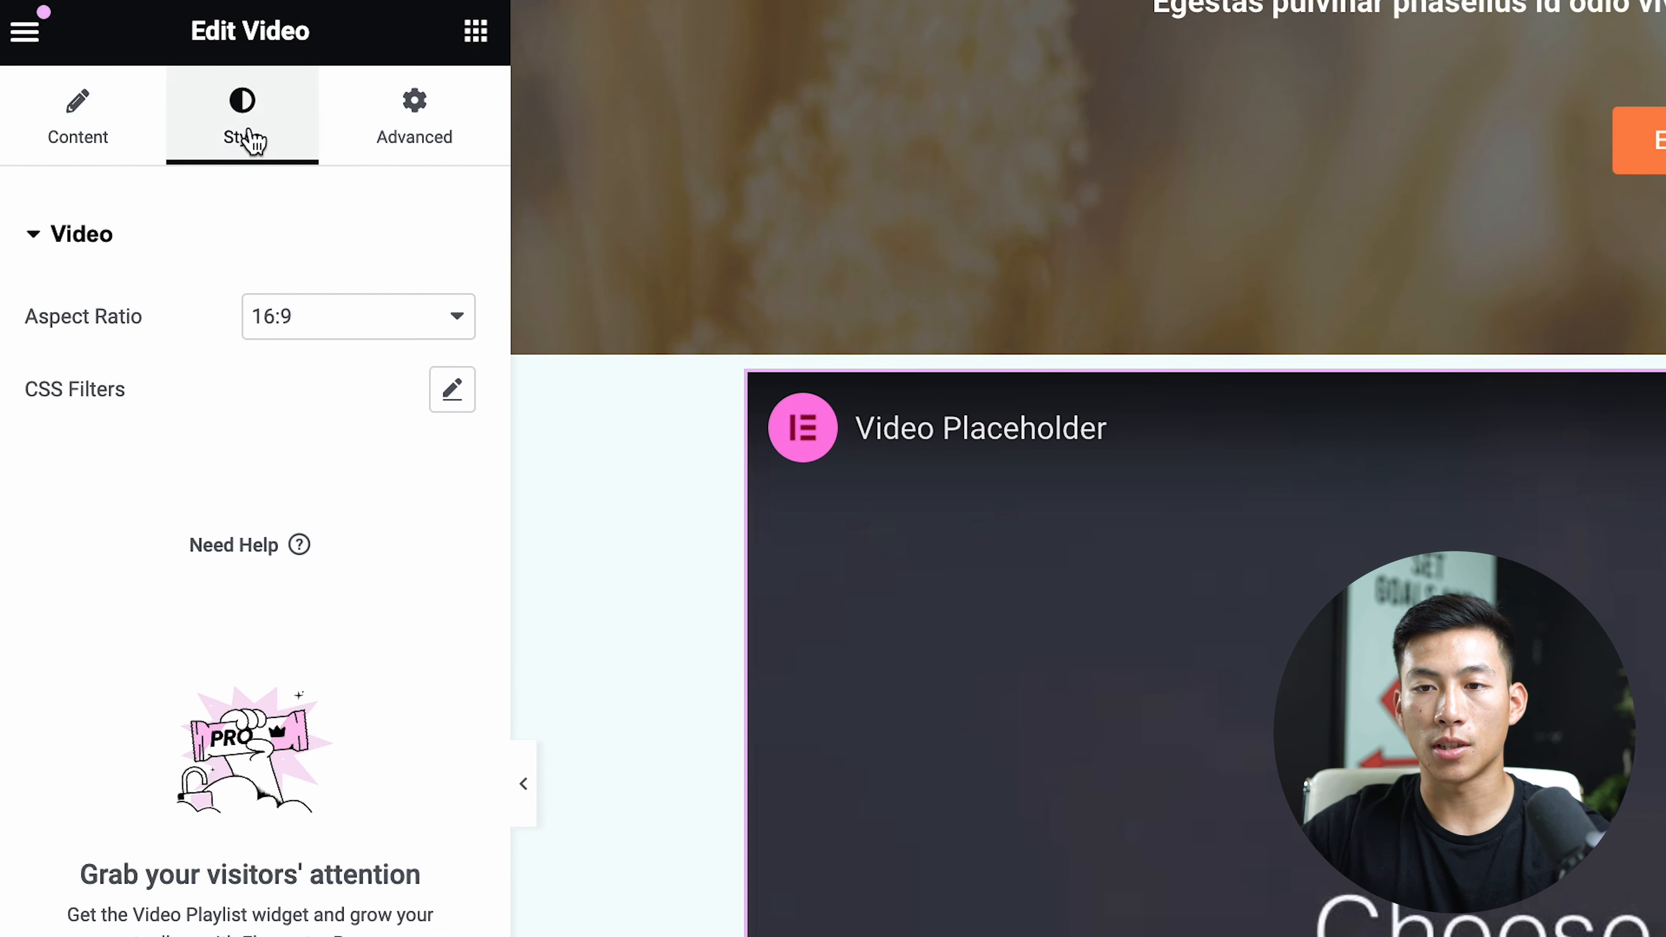
{"action": "left_click", "coordinate": [442, 148]}
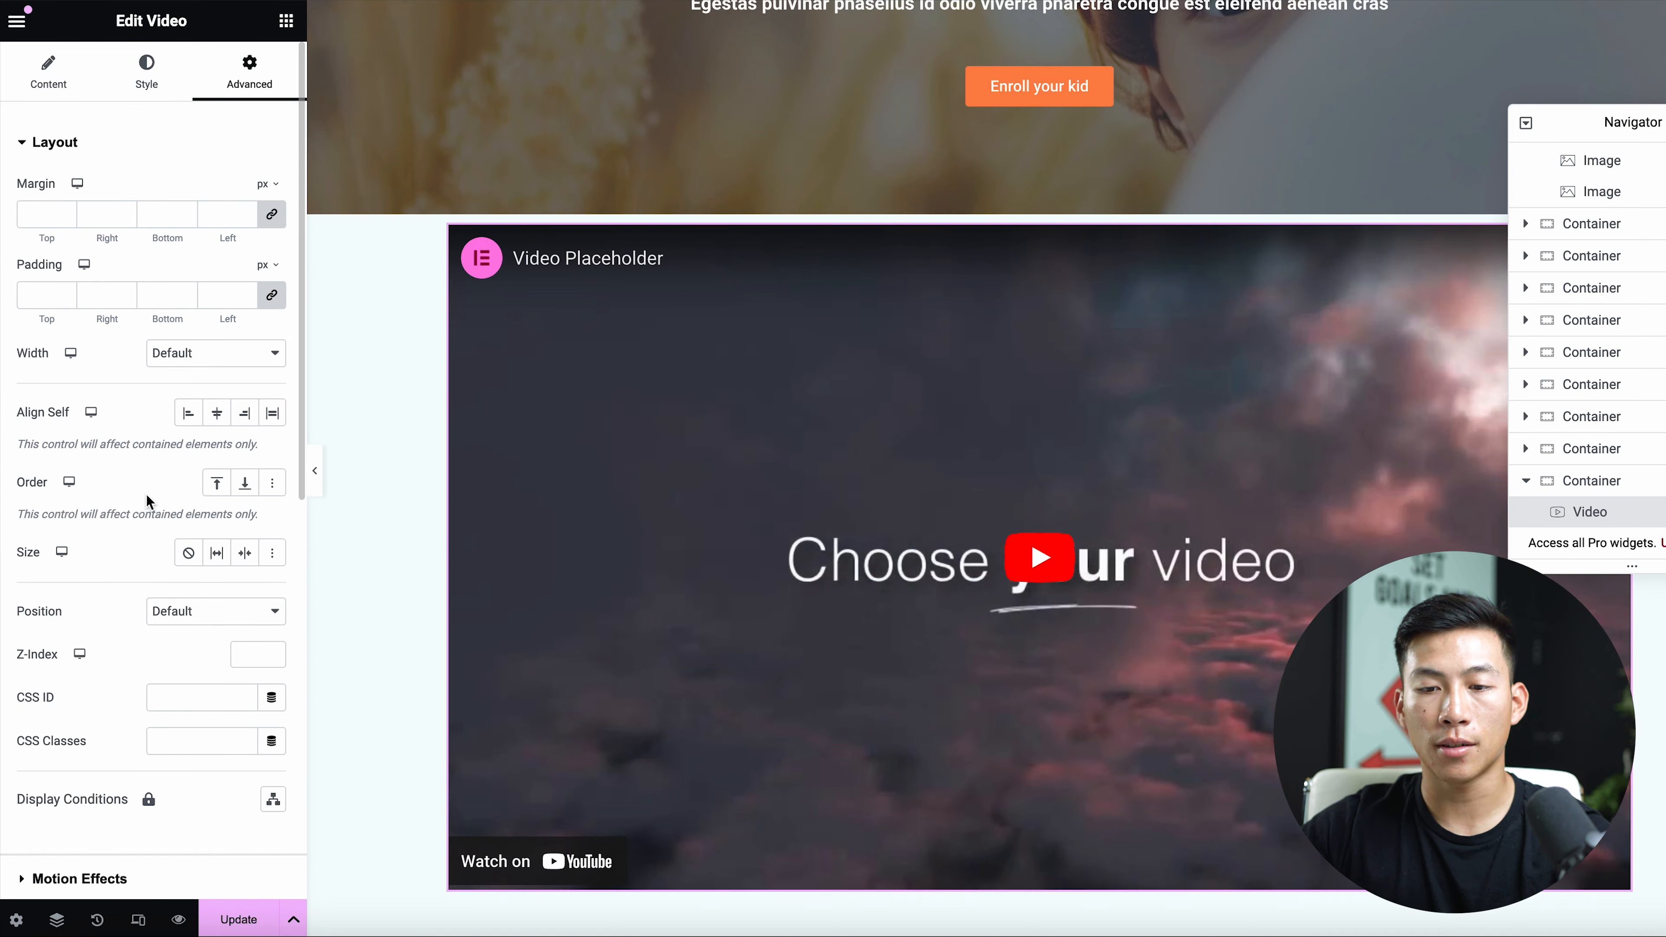
Step: Preview the home page in the Mobile Portrait responsive view and look through its sections
{"action": "scroll", "coordinate": [1209, 703], "scroll_direction": "up", "scroll_amount": 5}
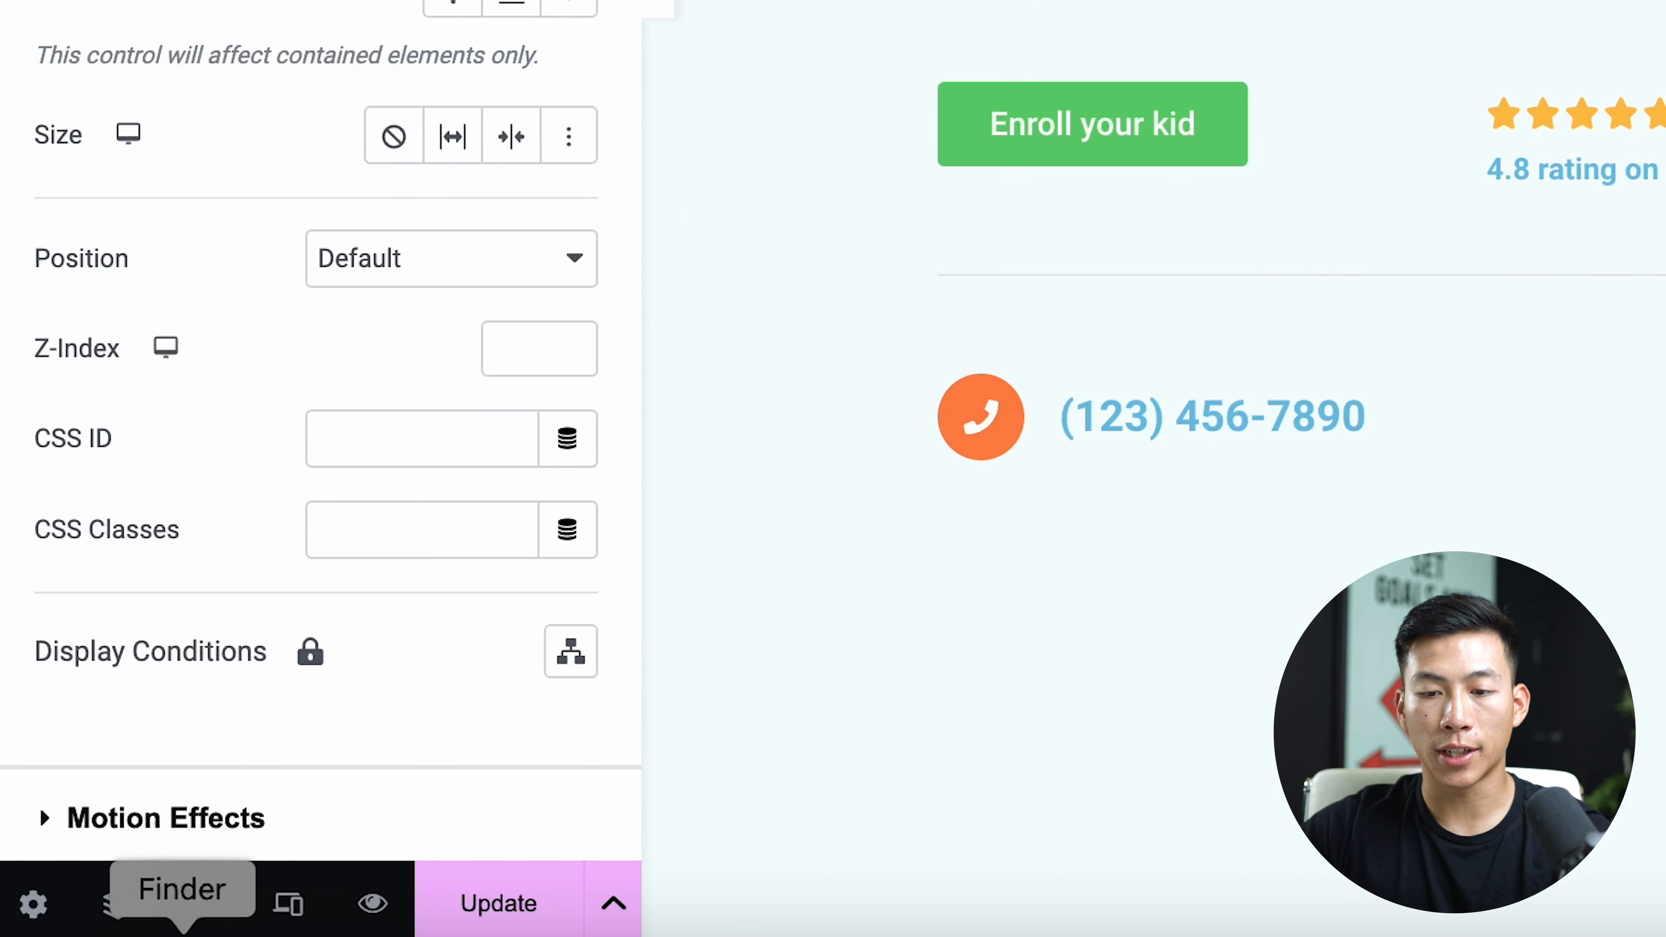
{"action": "left_click", "coordinate": [287, 909]}
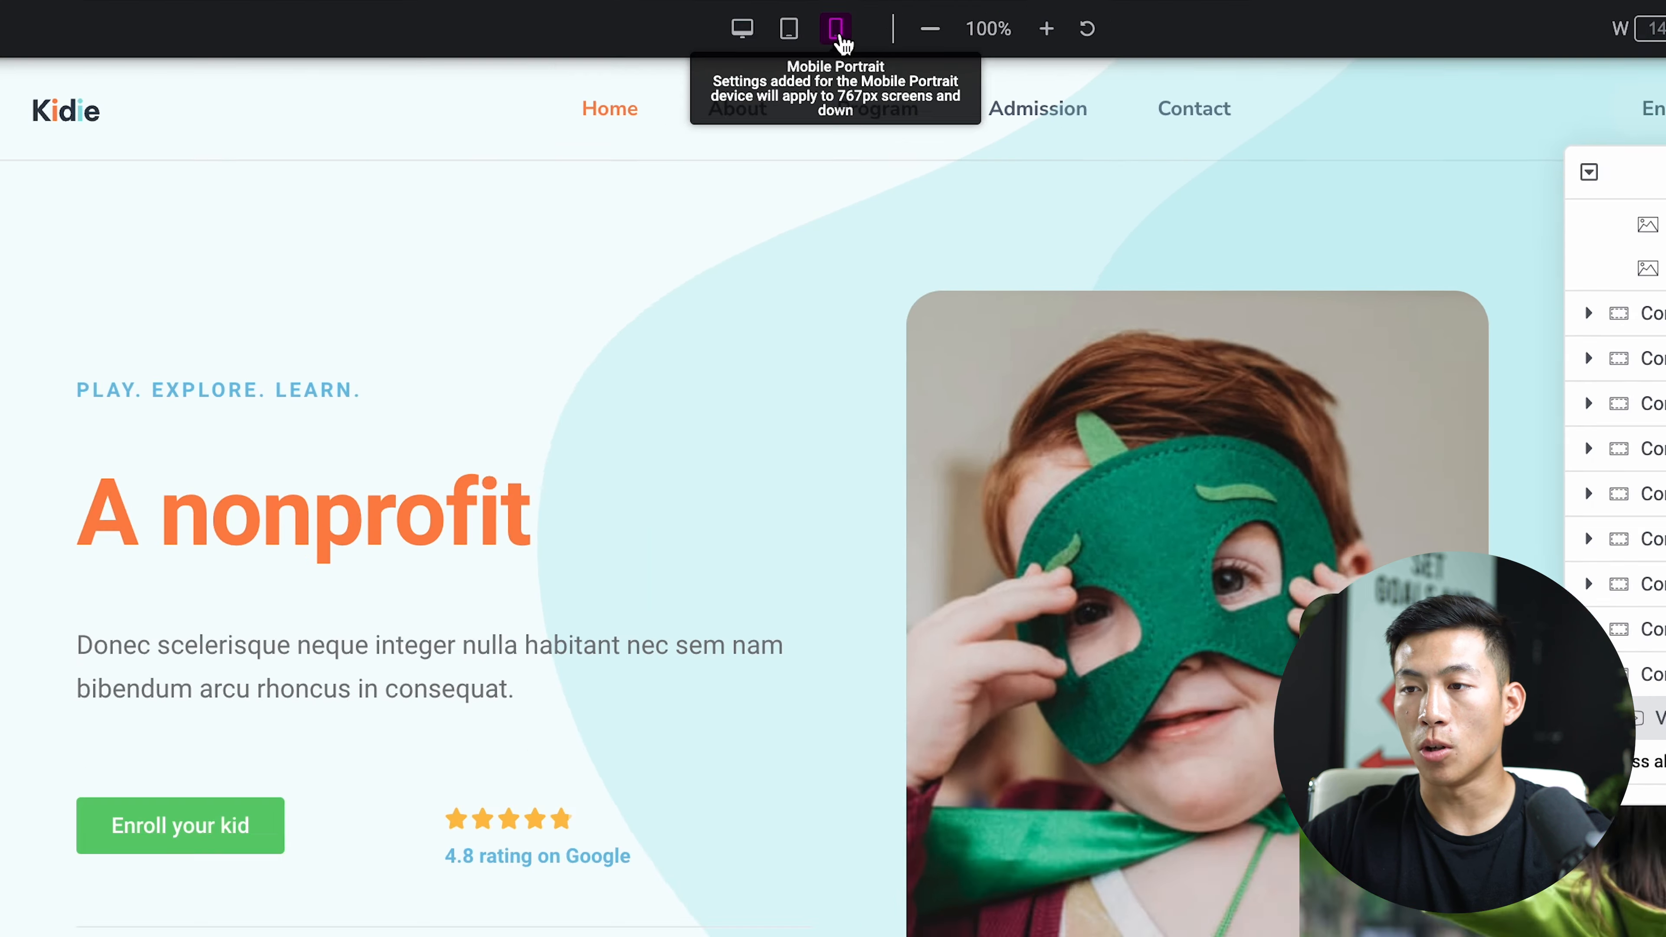
{"action": "left_click", "coordinate": [837, 29]}
{"action": "scroll", "coordinate": [926, 590], "scroll_direction": "down", "scroll_amount": 15}
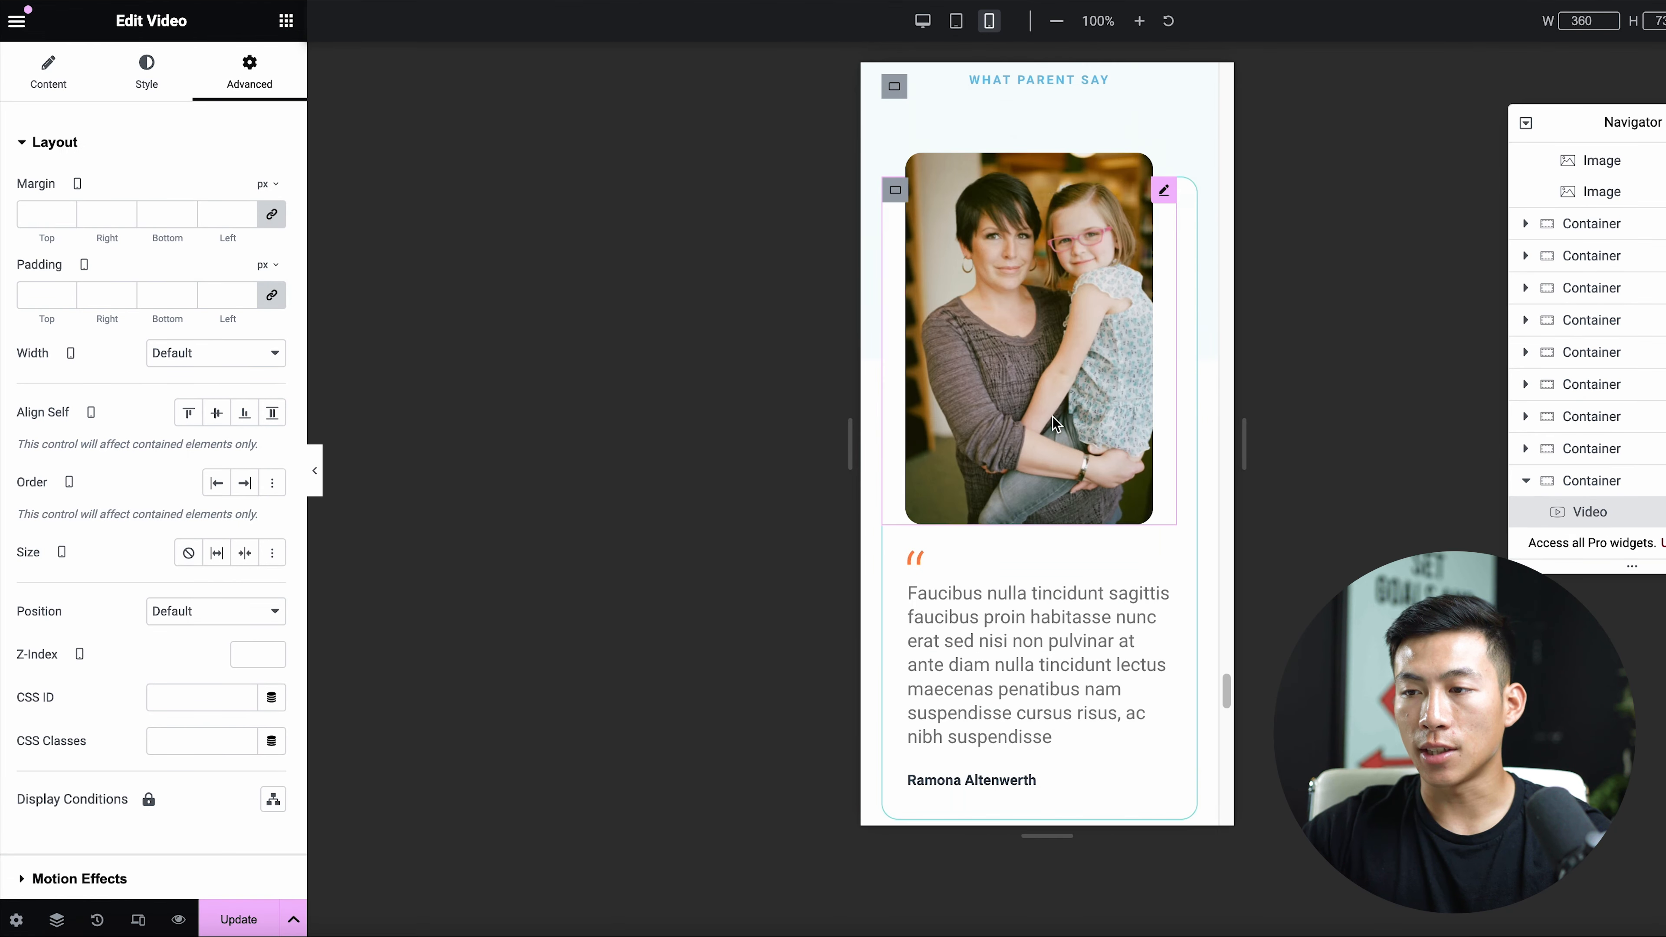
{"action": "scroll", "coordinate": [1052, 416], "scroll_direction": "up", "scroll_amount": 20}
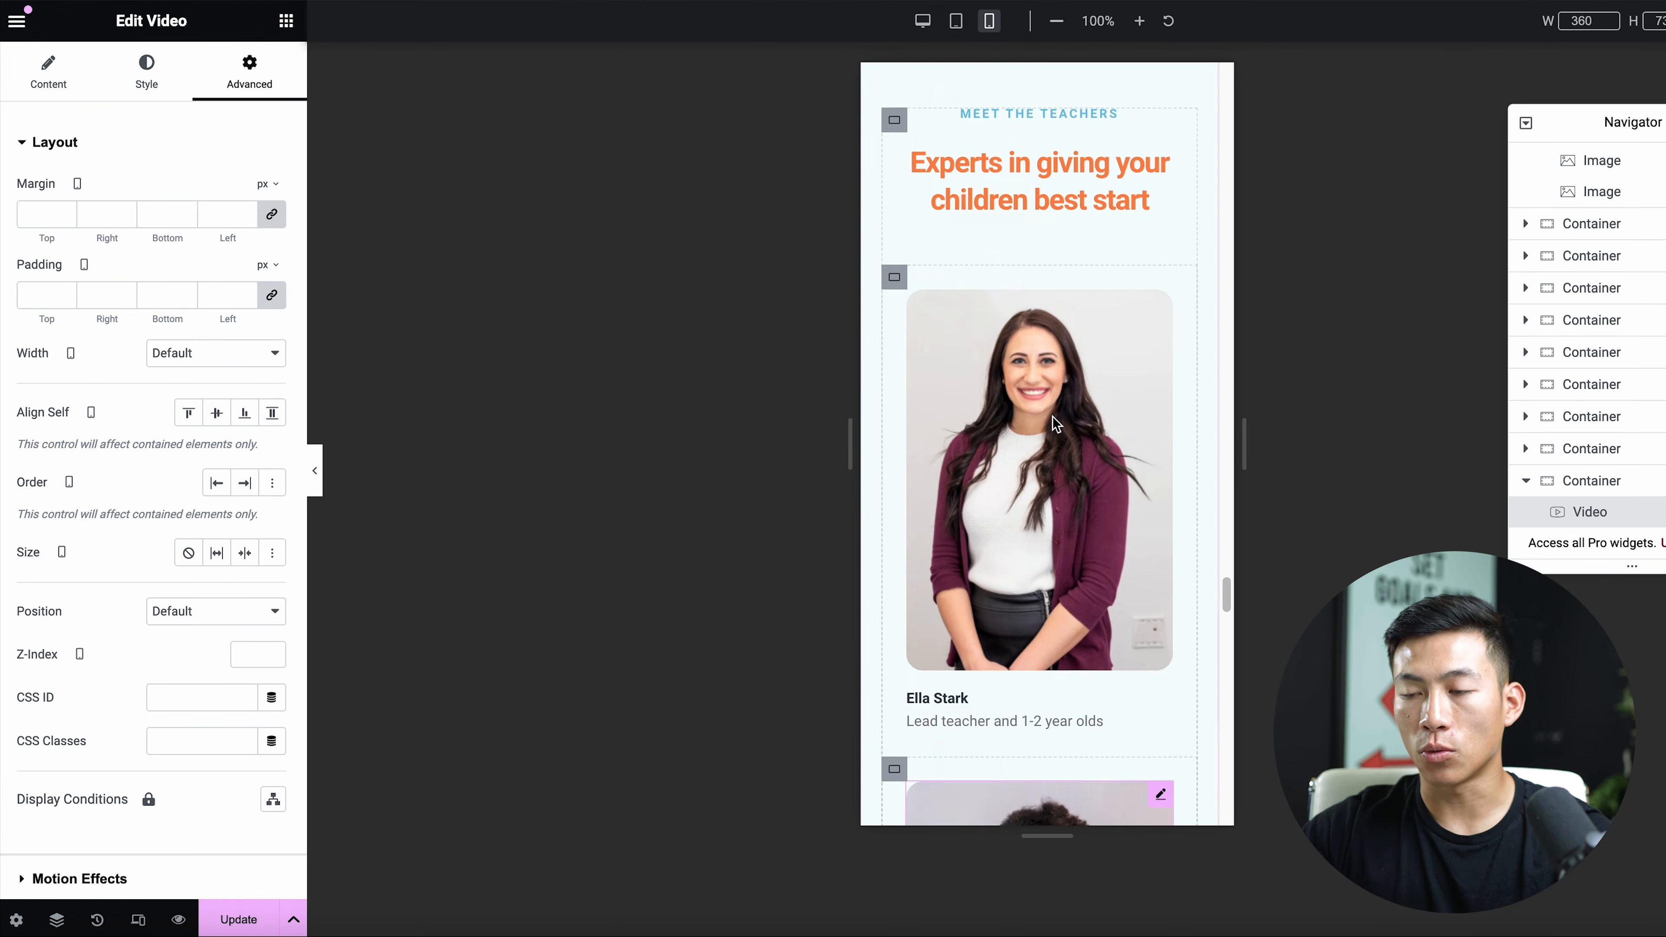
{"action": "scroll", "coordinate": [1052, 417], "scroll_direction": "up", "scroll_amount": 10}
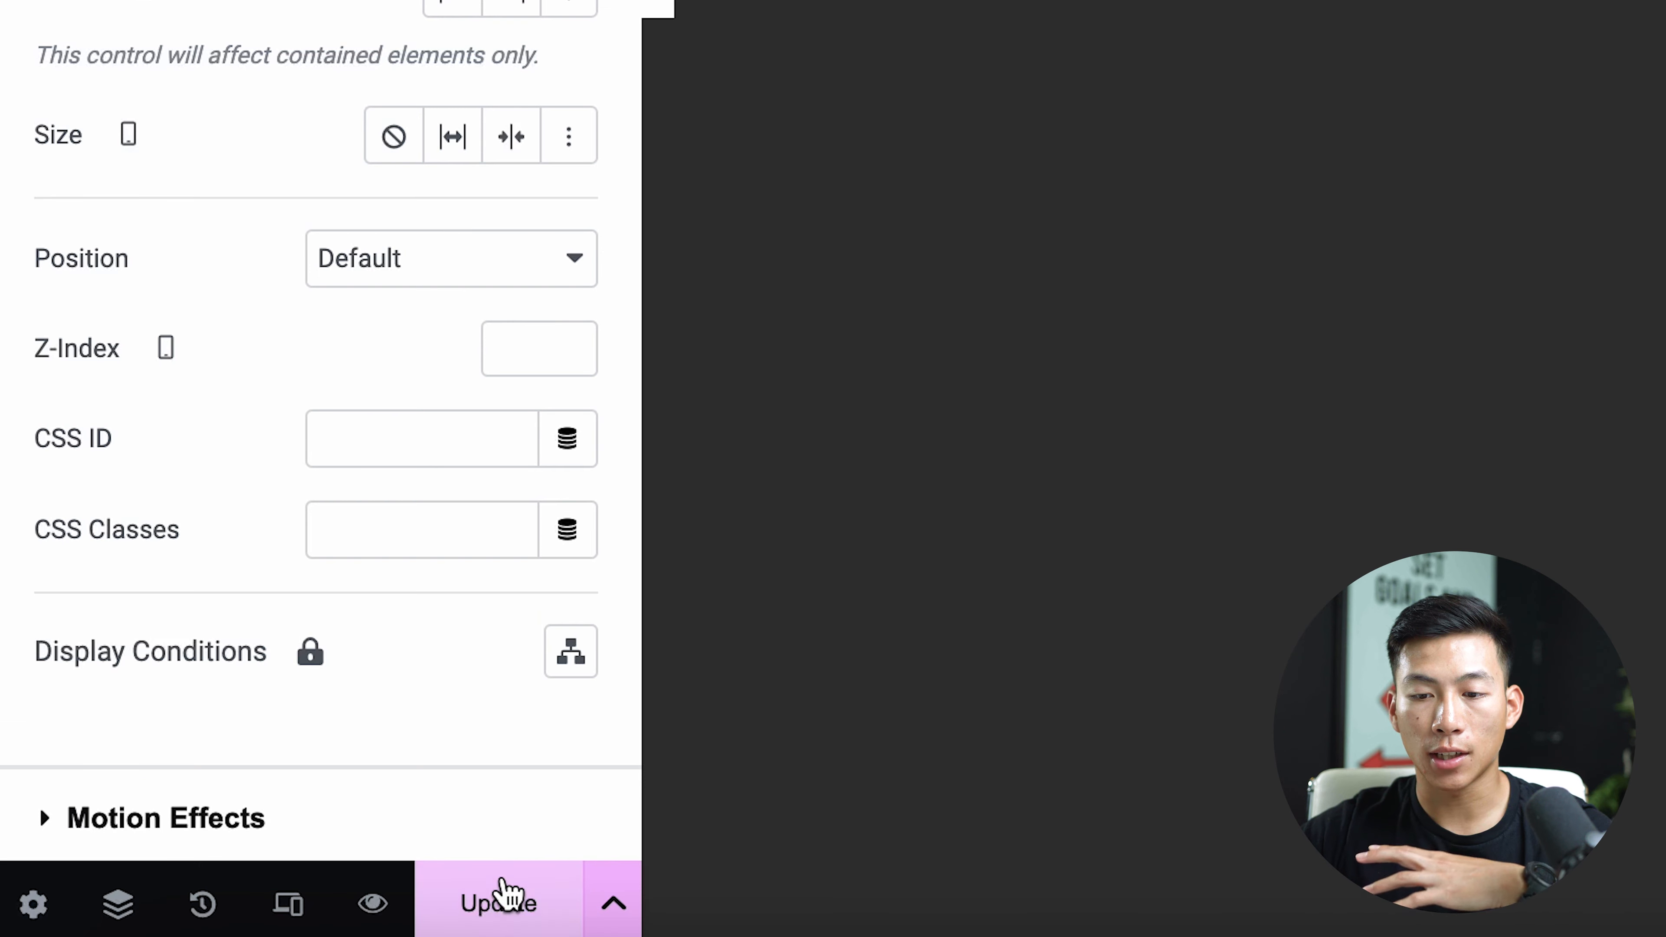
Step: Update the home page, exit Elementor to the WordPress editor, update the page there and return to the Pages list
{"action": "left_click", "coordinate": [243, 919]}
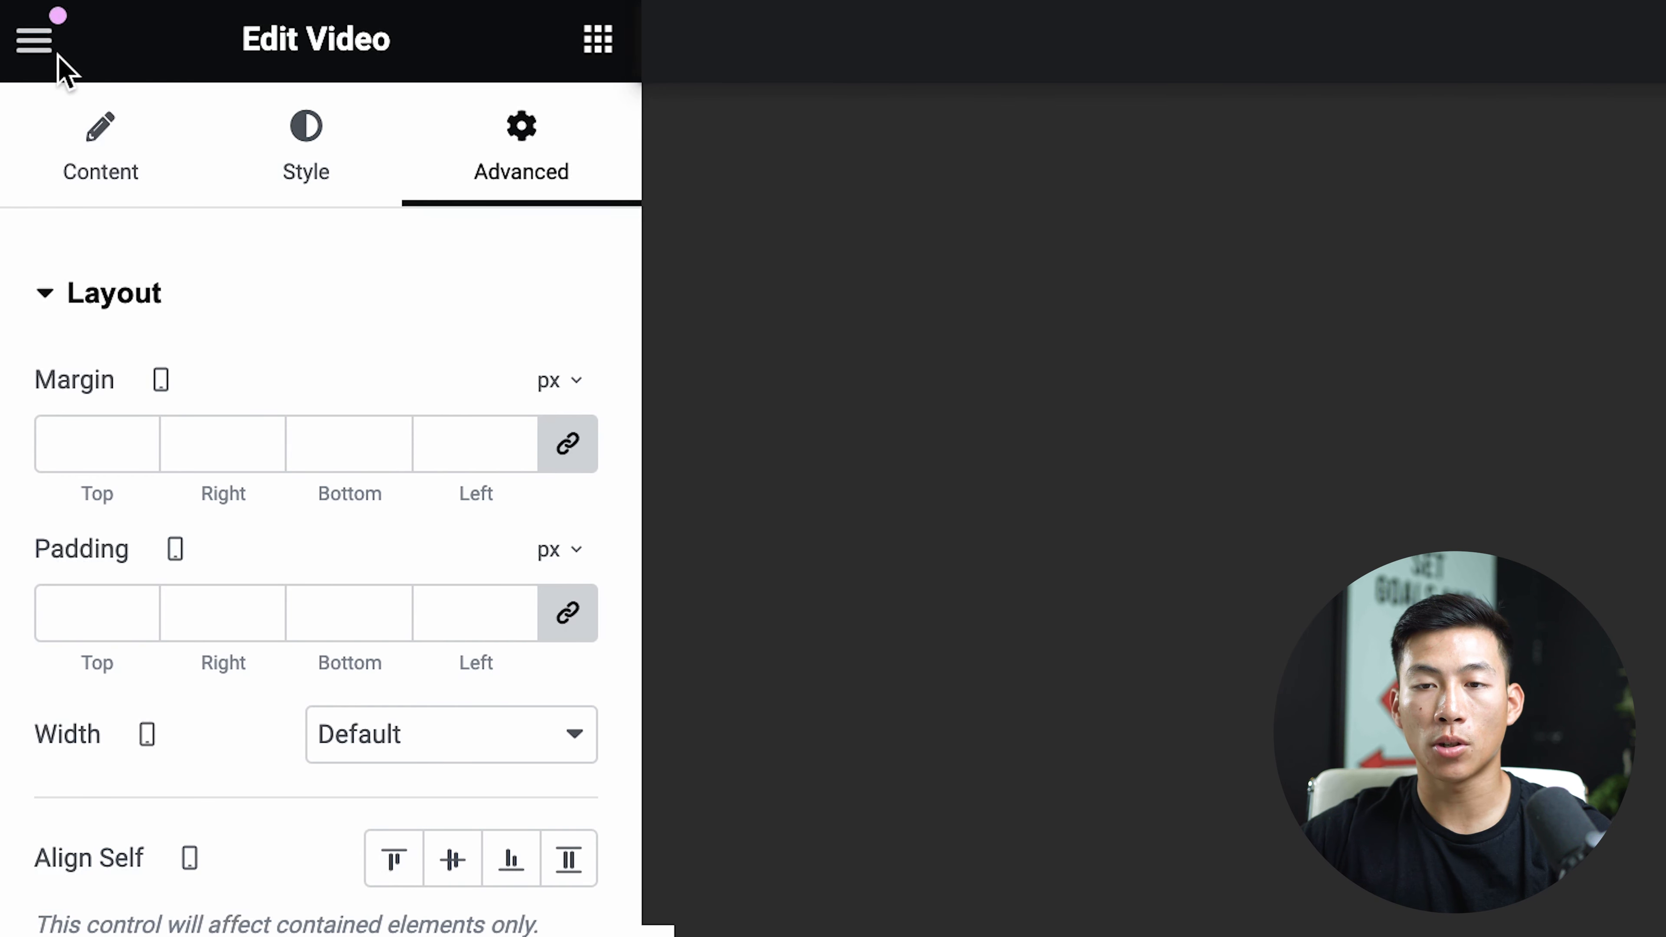
{"action": "left_click", "coordinate": [39, 52]}
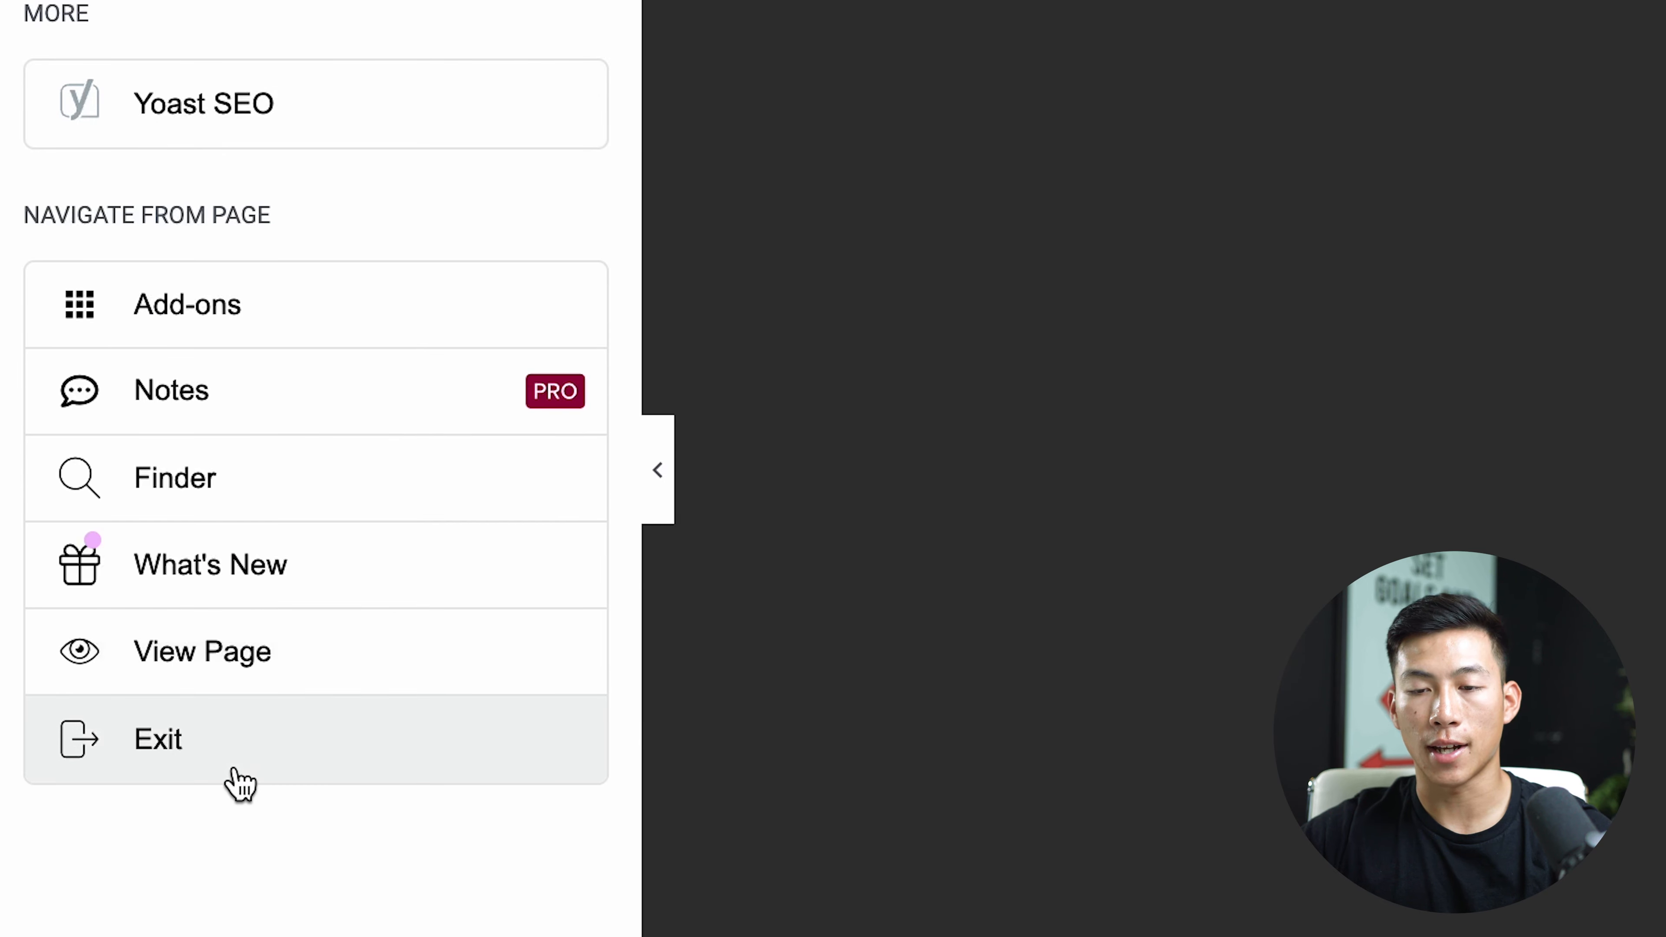
{"action": "left_click", "coordinate": [240, 784]}
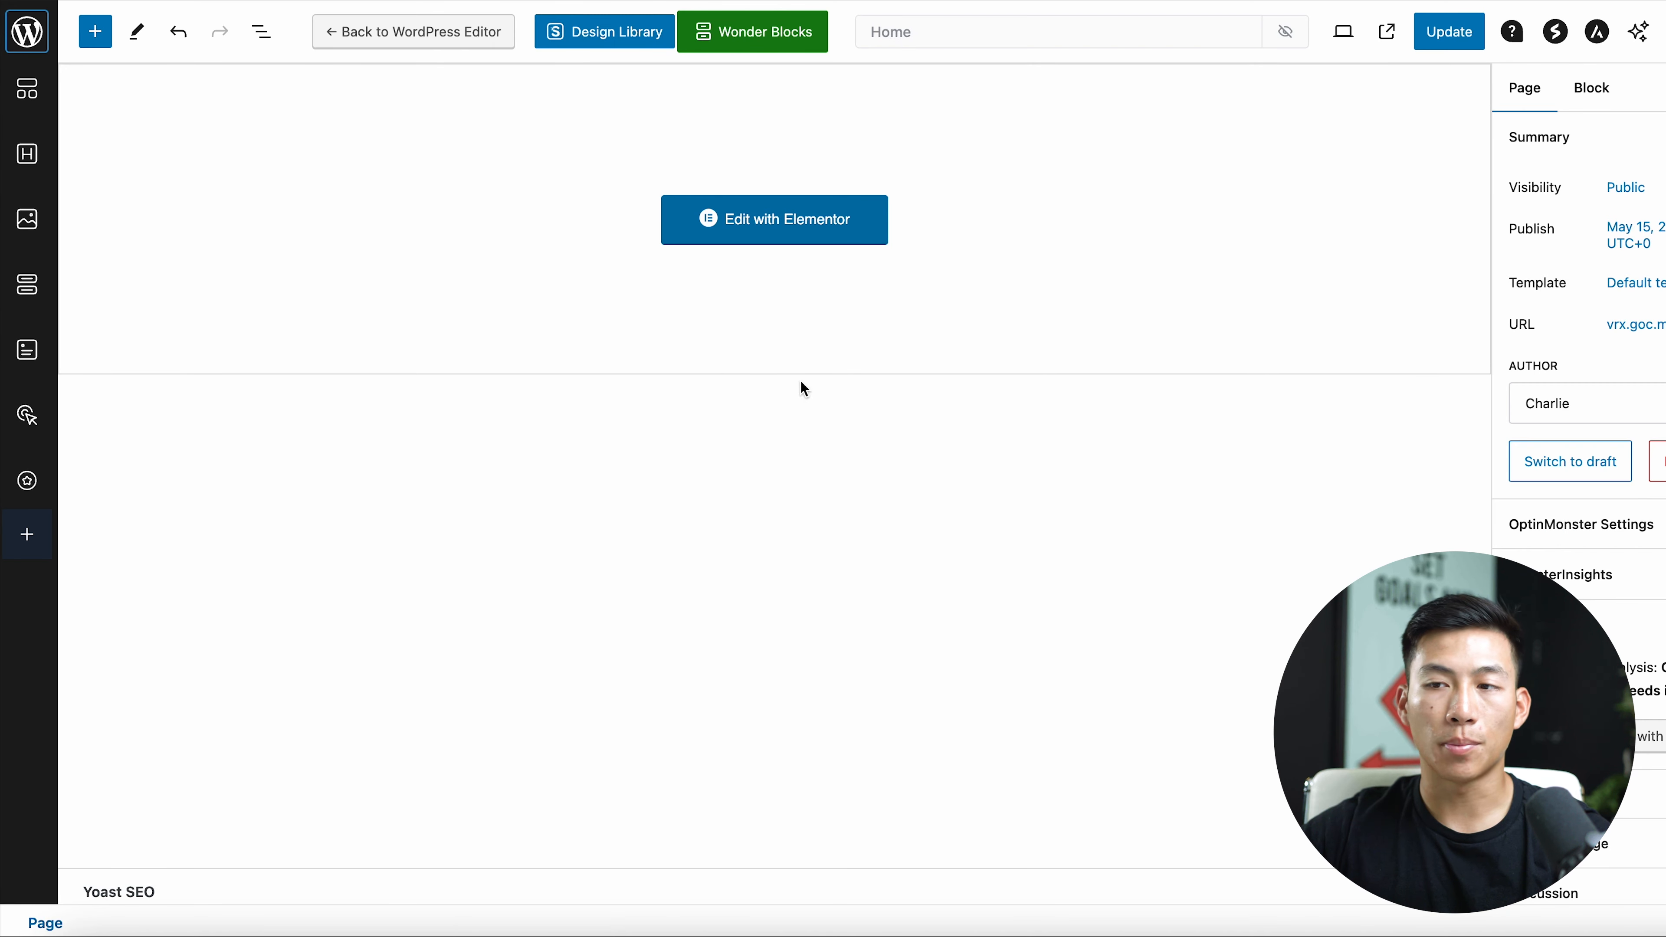
{"action": "left_click", "coordinate": [1440, 37]}
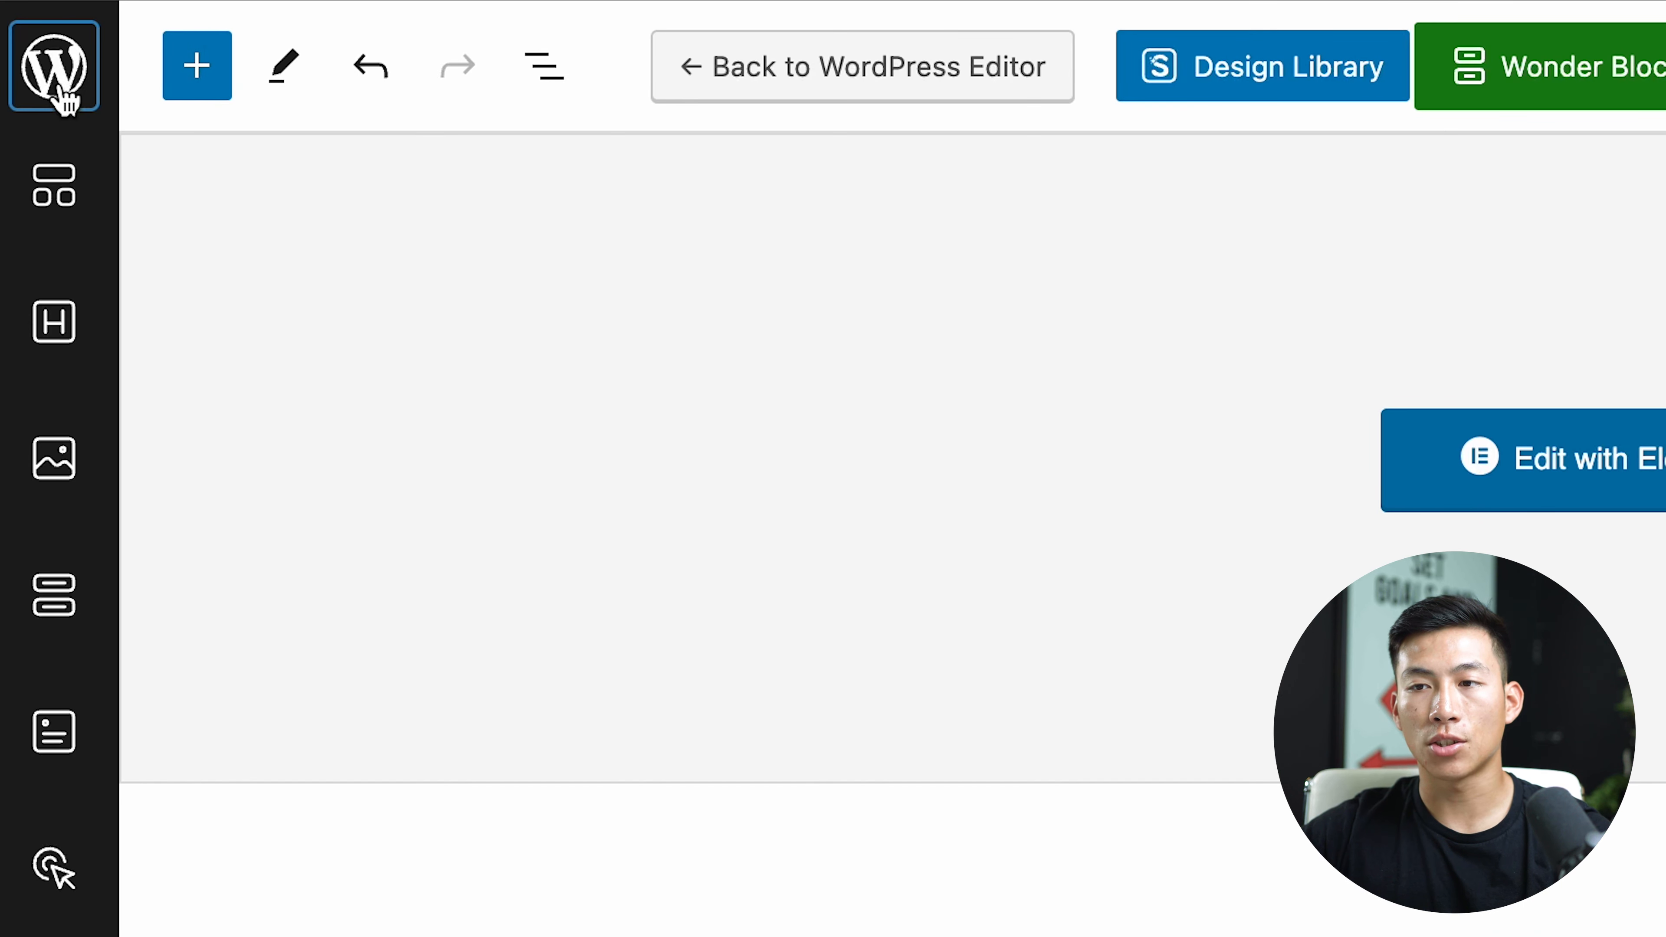
{"action": "left_click", "coordinate": [59, 99]}
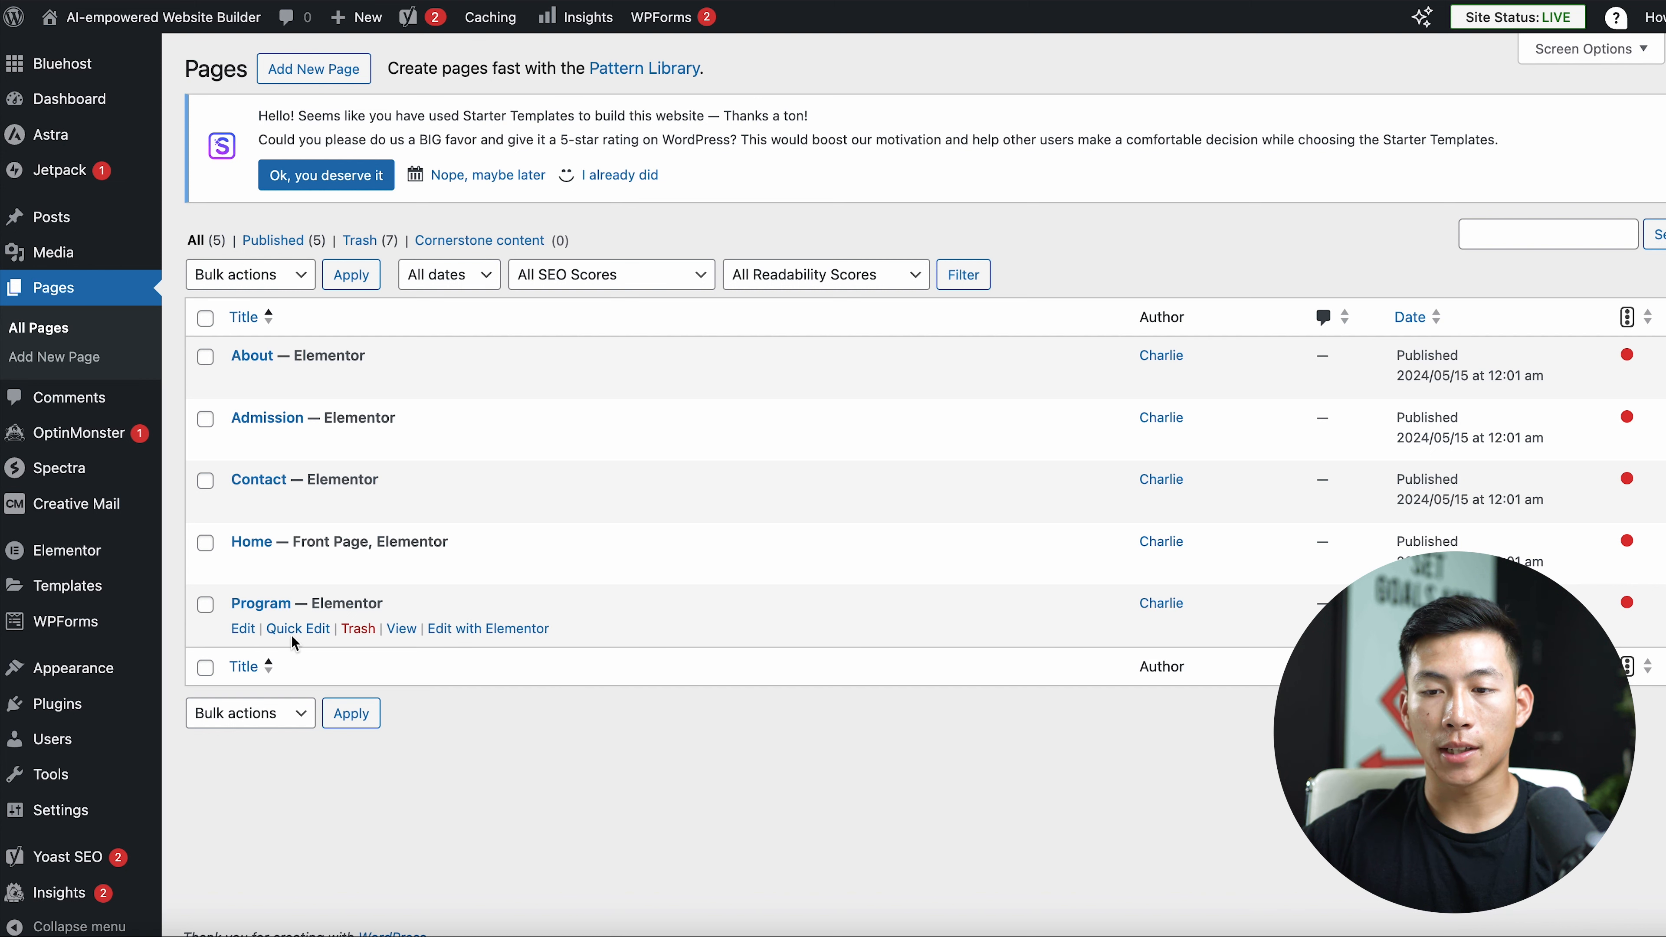
Step: Quick-edit the Program page, changing its title to "Resources" and its slug to "resources", and save the update
{"action": "left_click", "coordinate": [299, 630]}
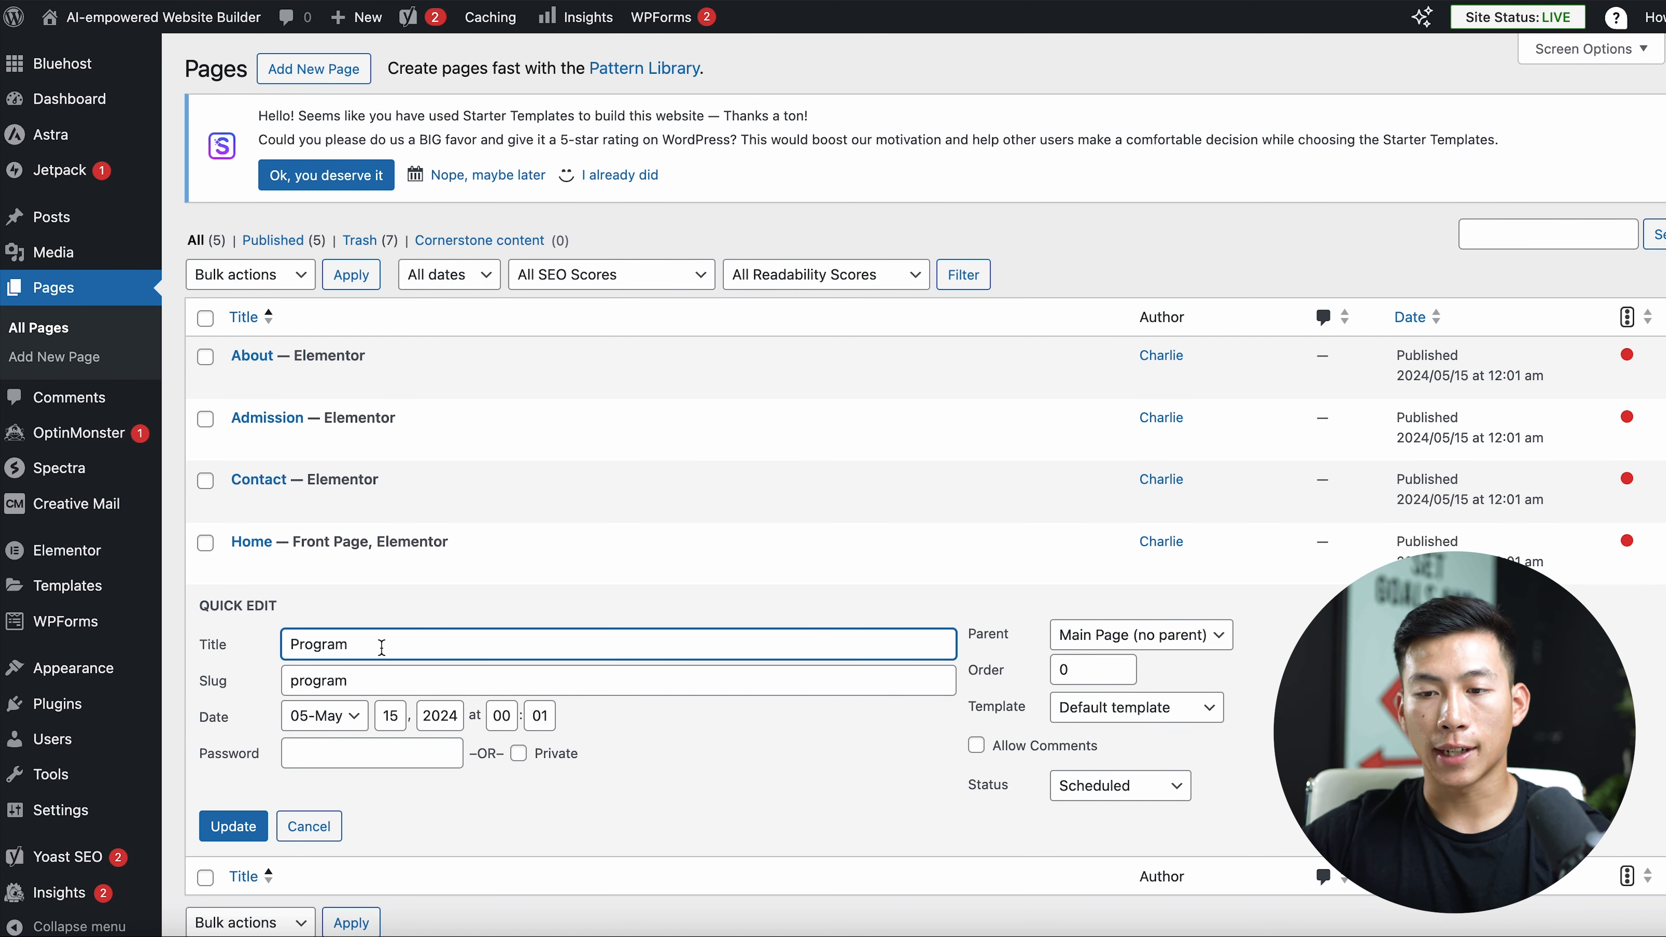
{"action": "double_click", "coordinate": [373, 644]}
{"action": "type", "text": "Resources"}
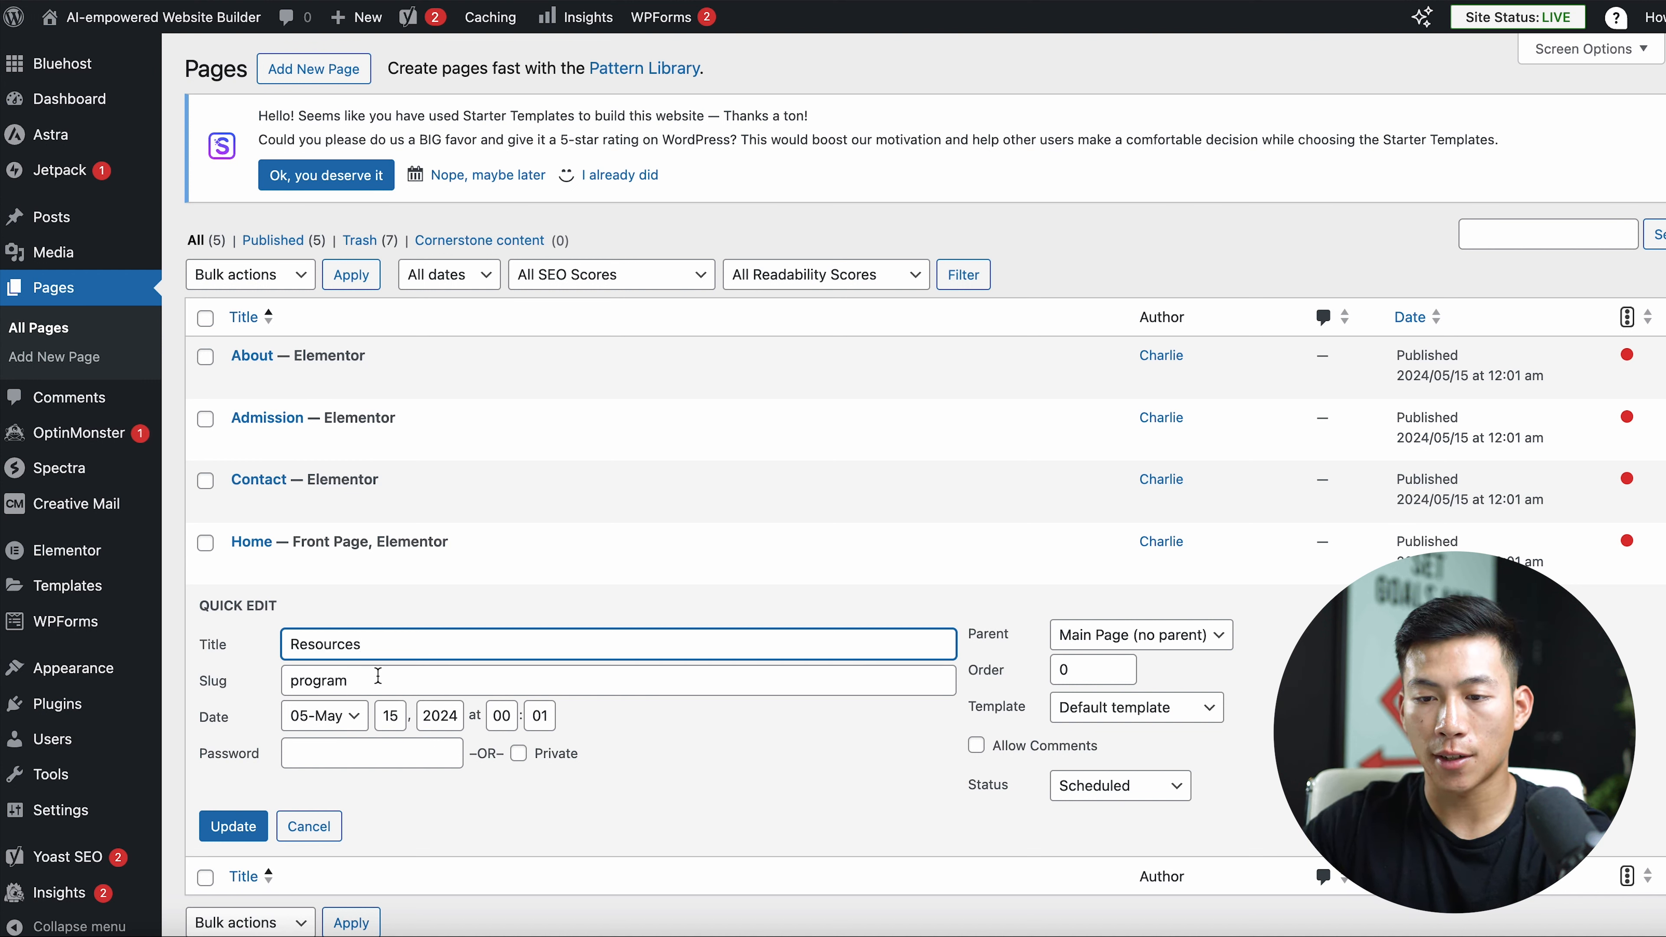
{"action": "left_click_drag", "start_coordinate": [378, 679], "coordinate": [253, 680]}
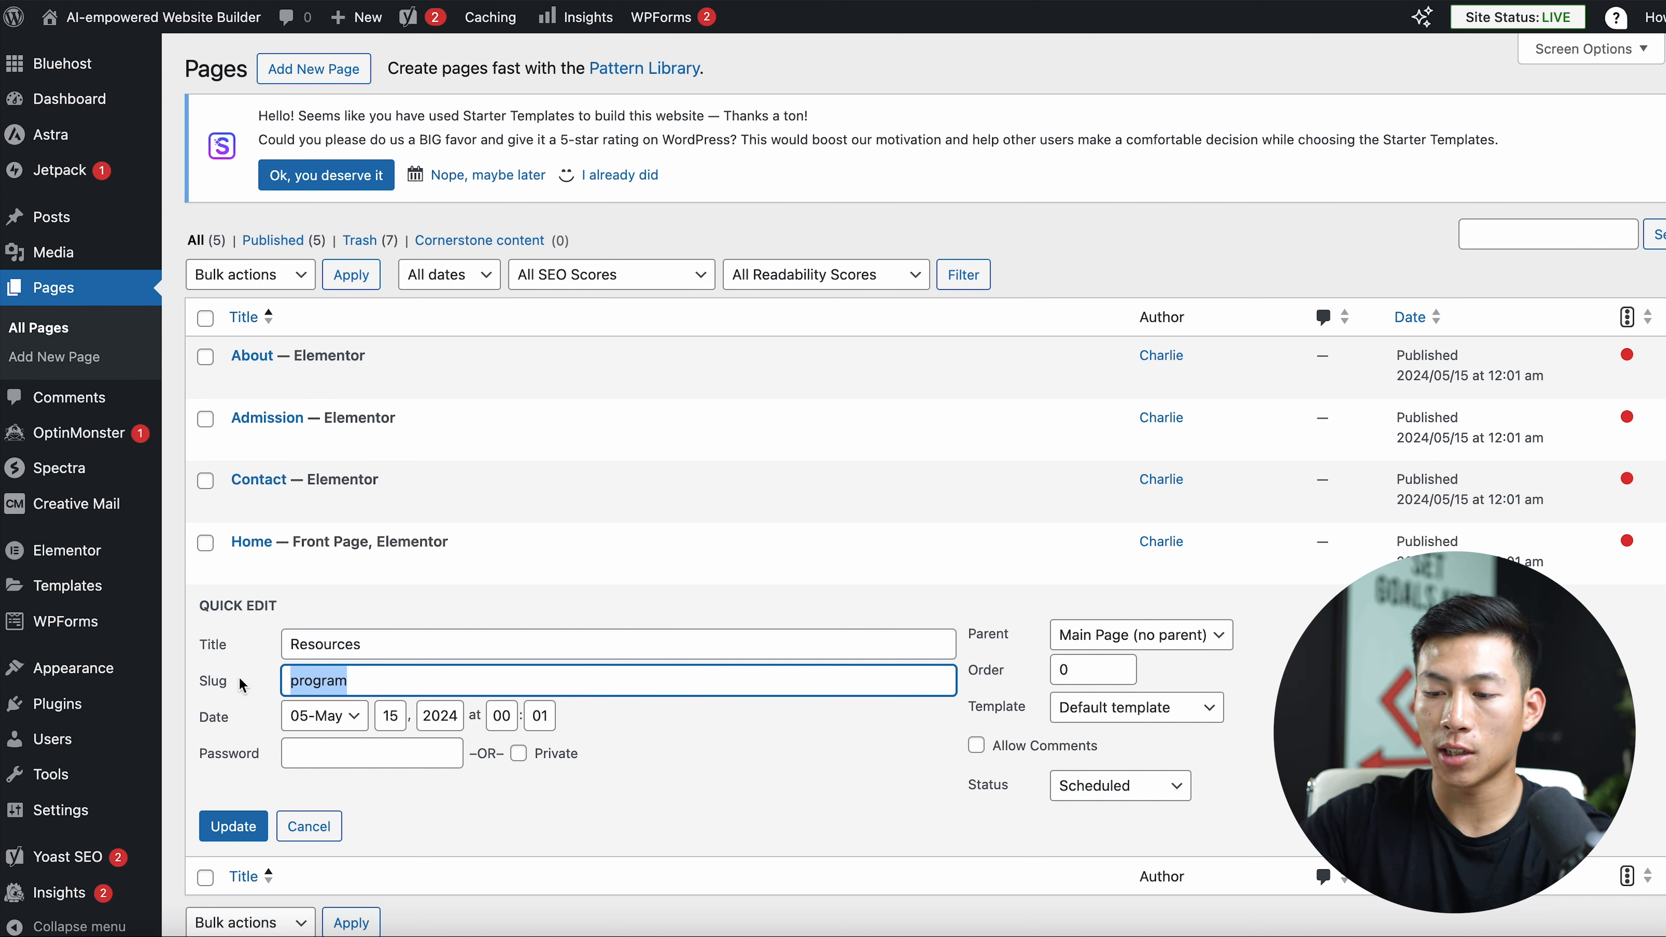
{"action": "type", "text": "resources"}
{"action": "left_click", "coordinate": [253, 823]}
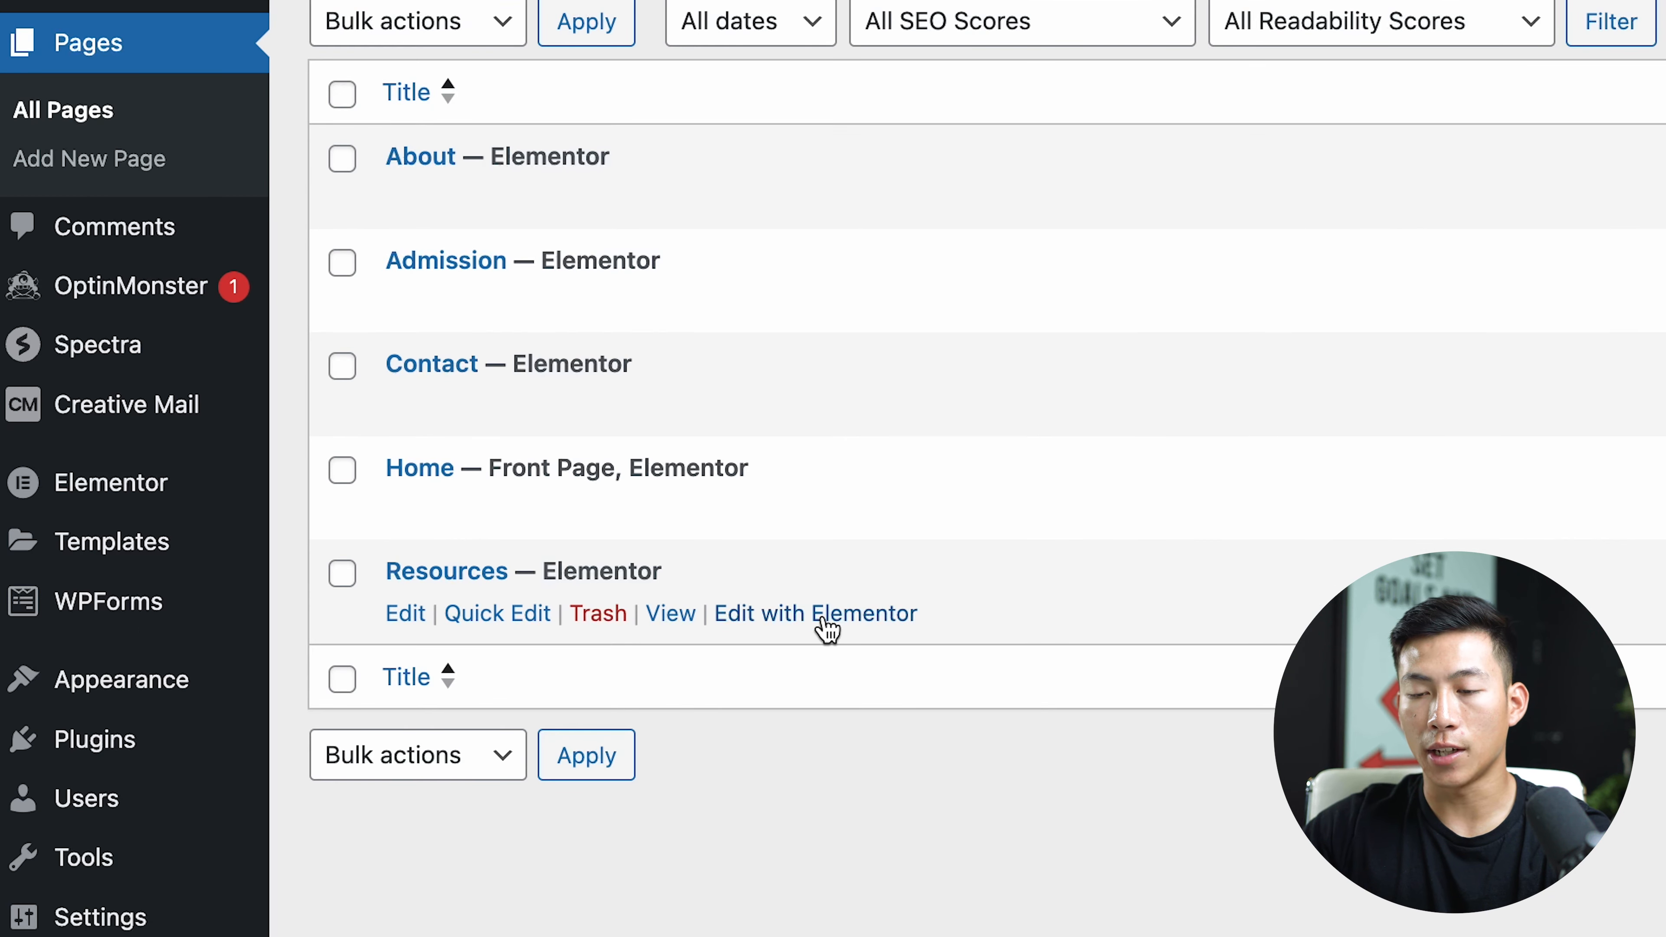
Step: Open the Resources page in Elementor and look through its sections from the hero heading down past the Infant program
{"action": "left_click", "coordinate": [490, 631]}
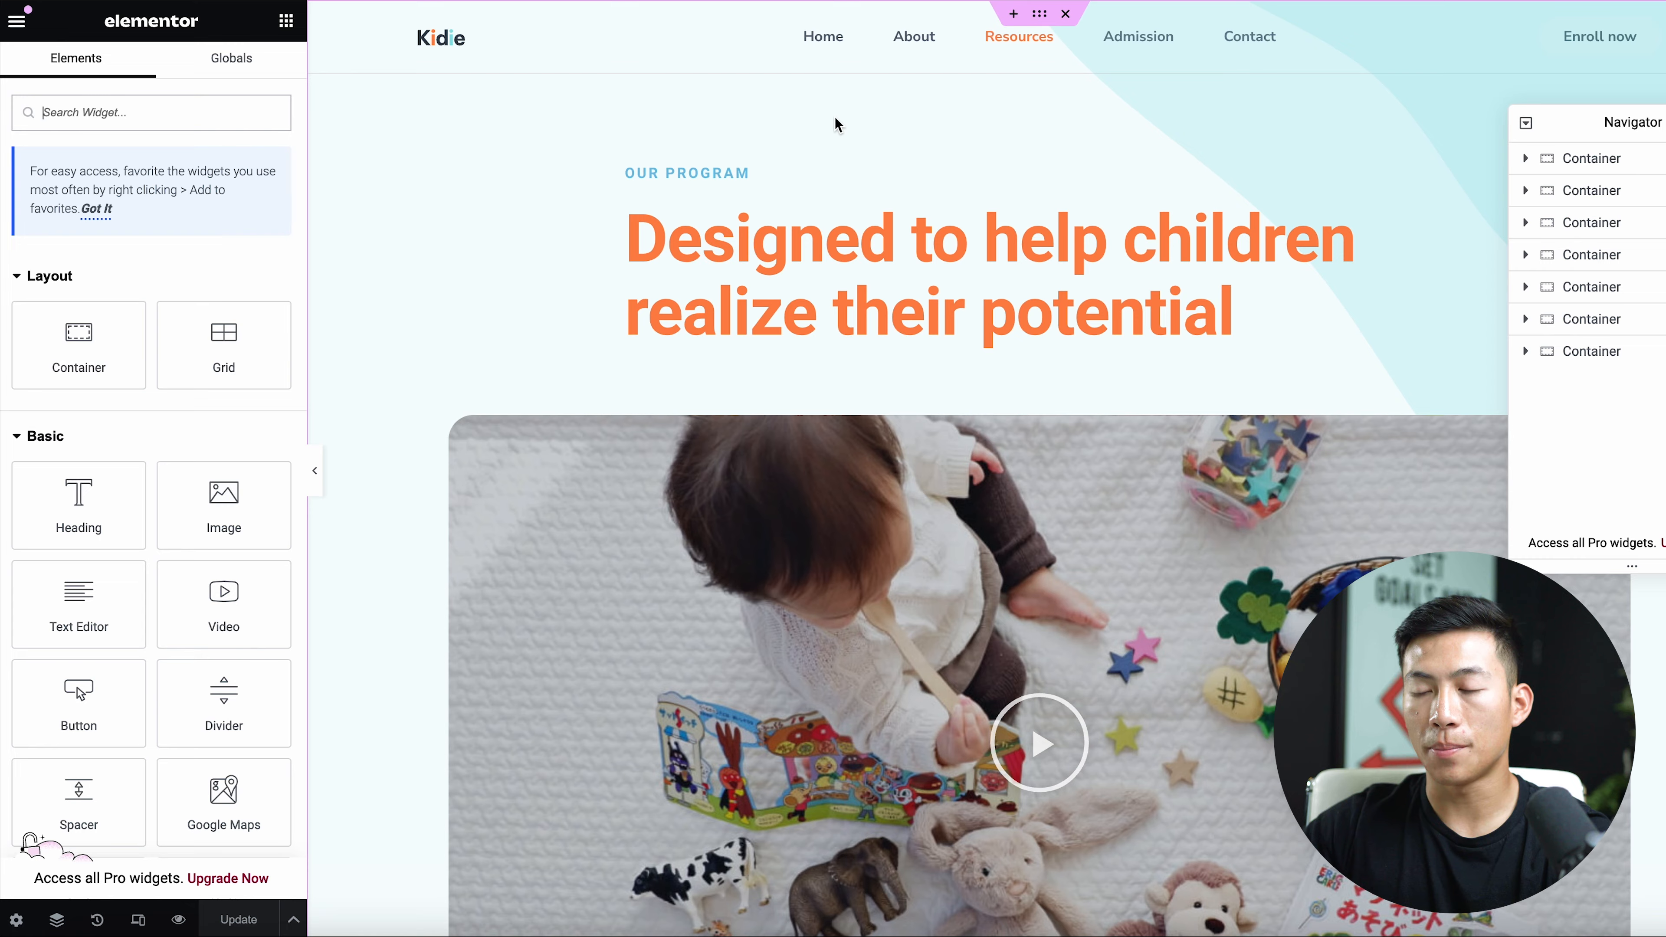
{"action": "scroll", "coordinate": [822, 369], "scroll_direction": "down", "scroll_amount": 1}
{"action": "scroll", "coordinate": [820, 355], "scroll_direction": "up", "scroll_amount": 2}
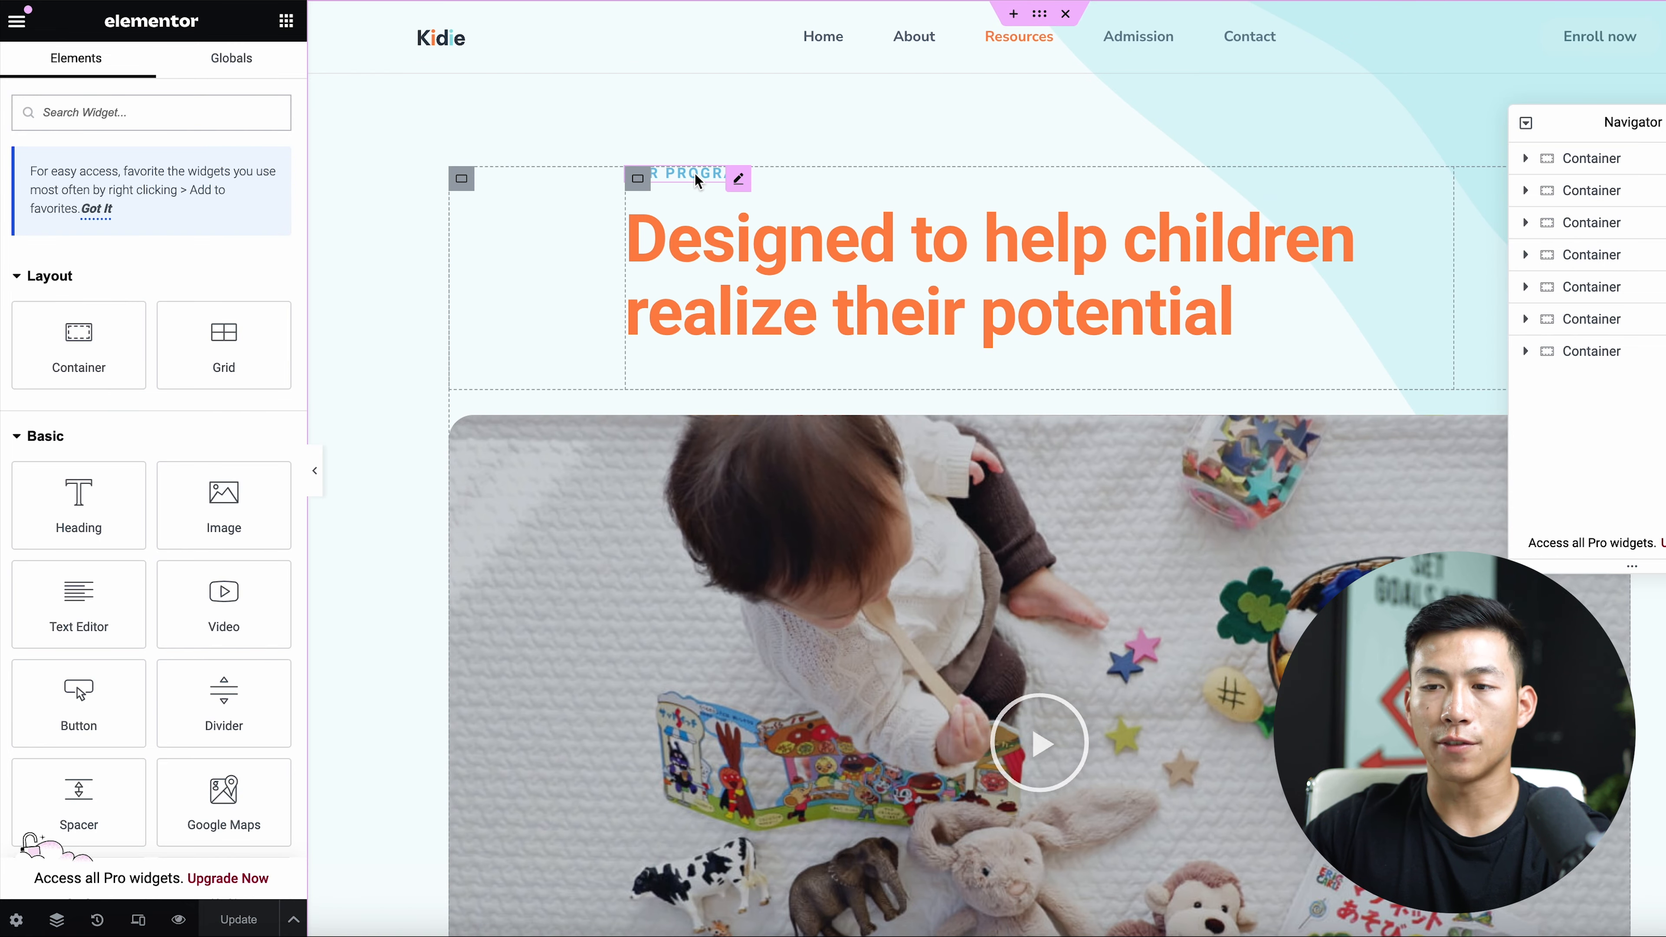
{"action": "scroll", "coordinate": [939, 318], "scroll_direction": "down", "scroll_amount": 20}
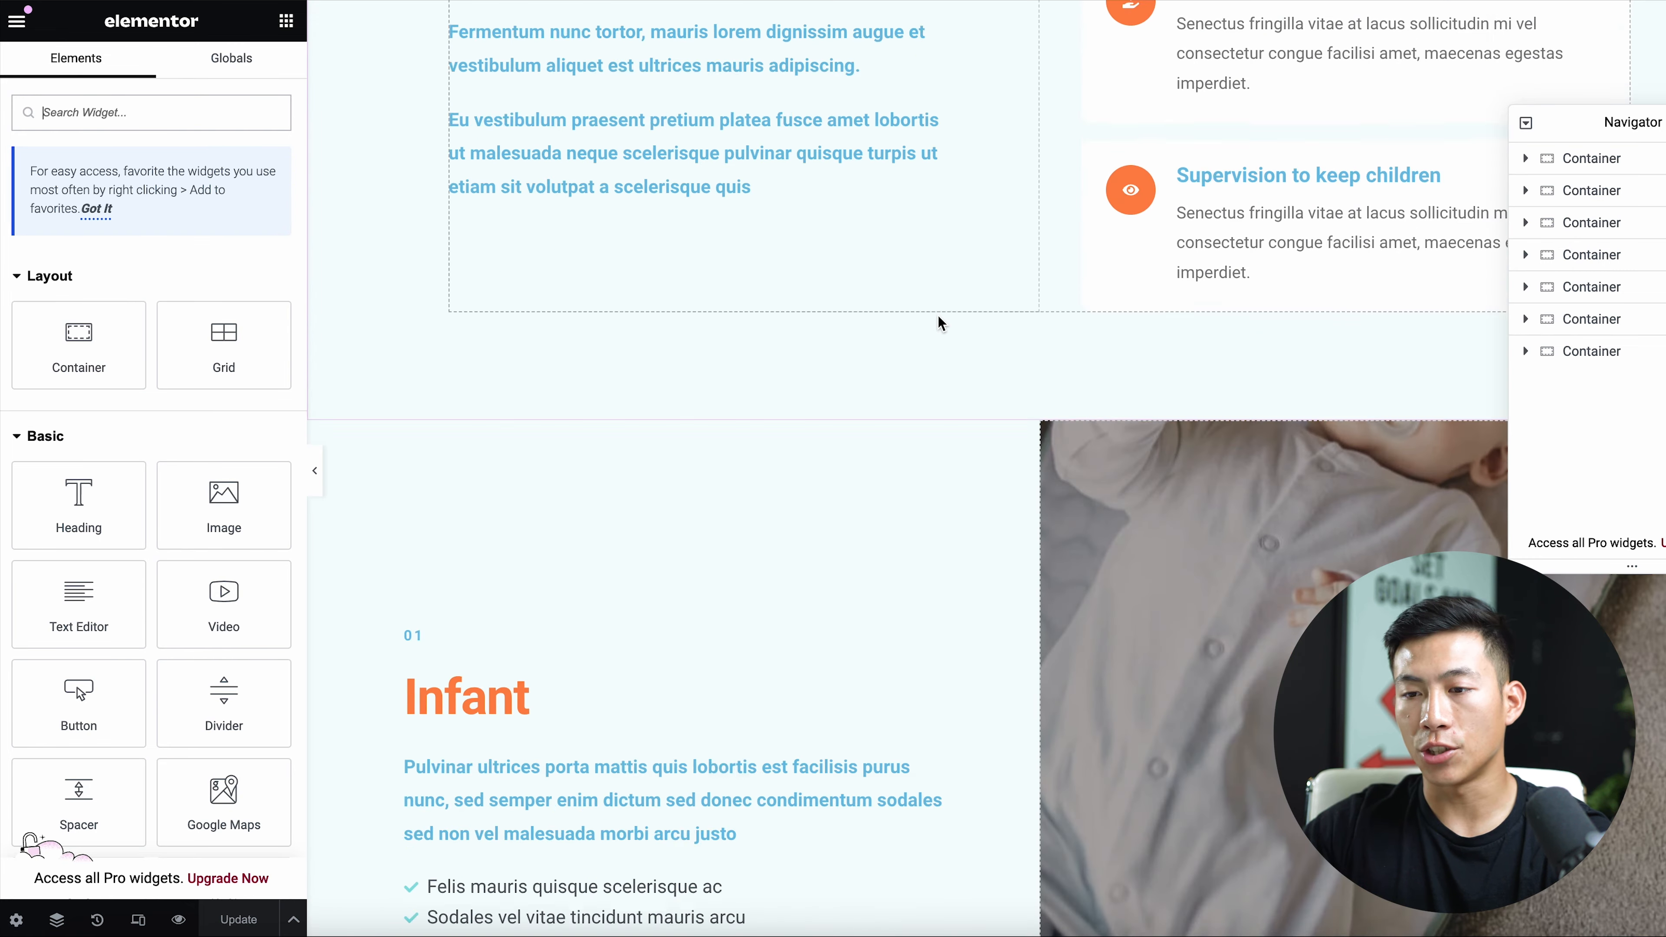
{"action": "scroll", "coordinate": [939, 317], "scroll_direction": "down", "scroll_amount": 15}
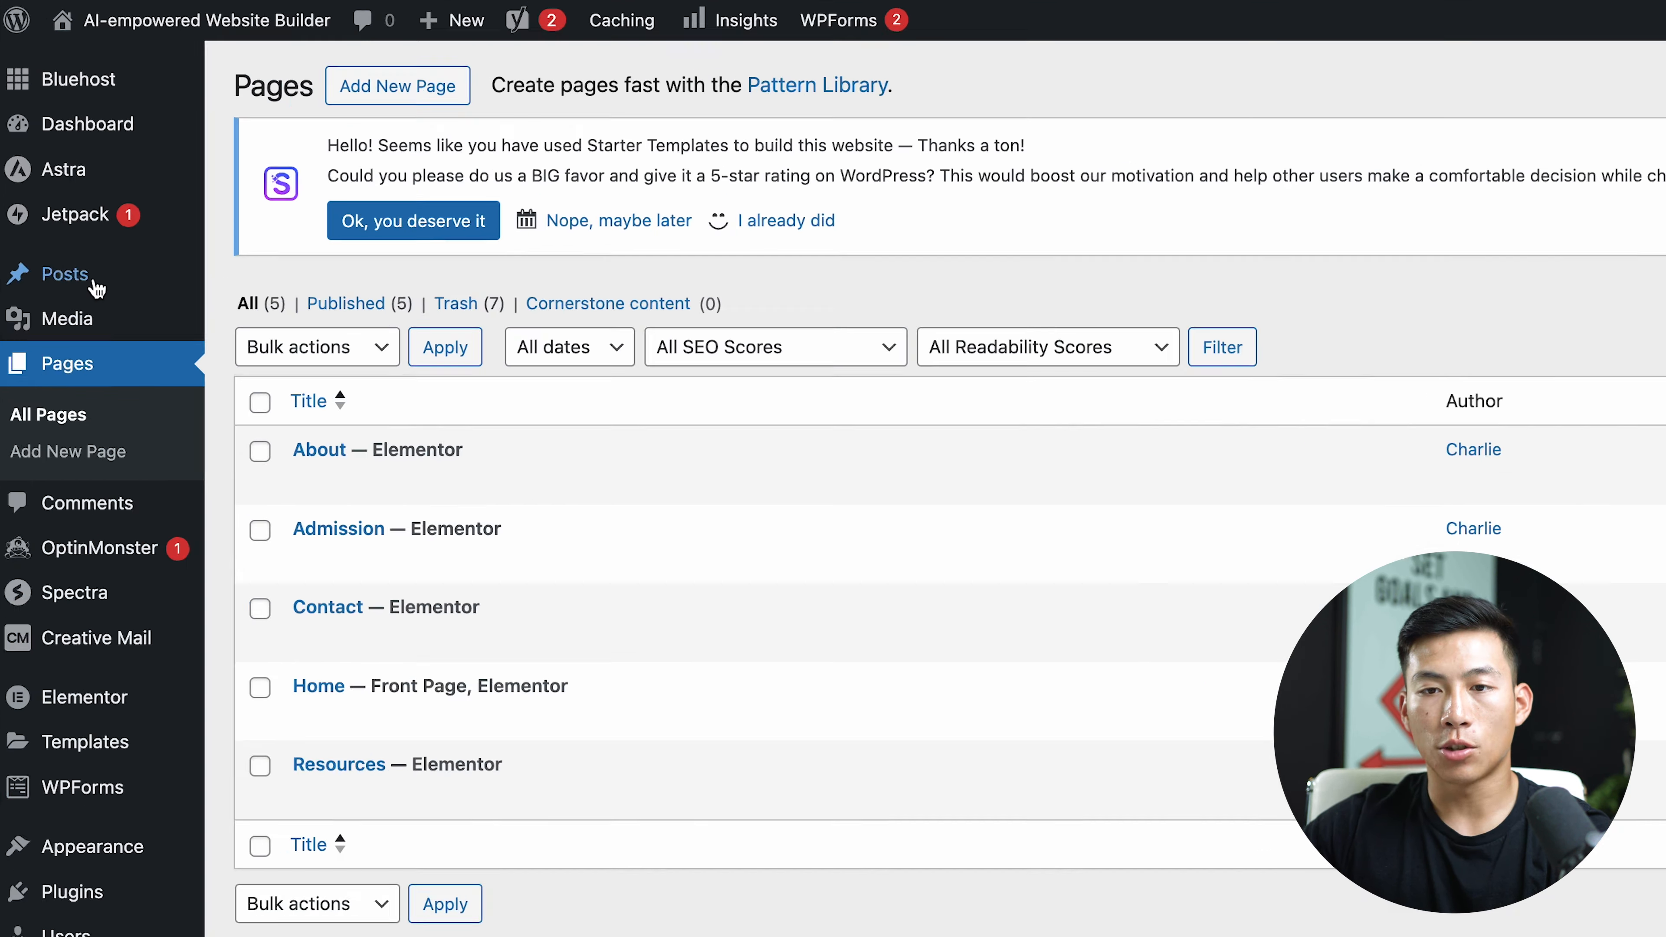
Step: Look over the site's posts list, media library and comments list in the WordPress dashboard
{"action": "mouse_move", "coordinate": [95, 283]}
{"action": "left_click", "coordinate": [97, 368]}
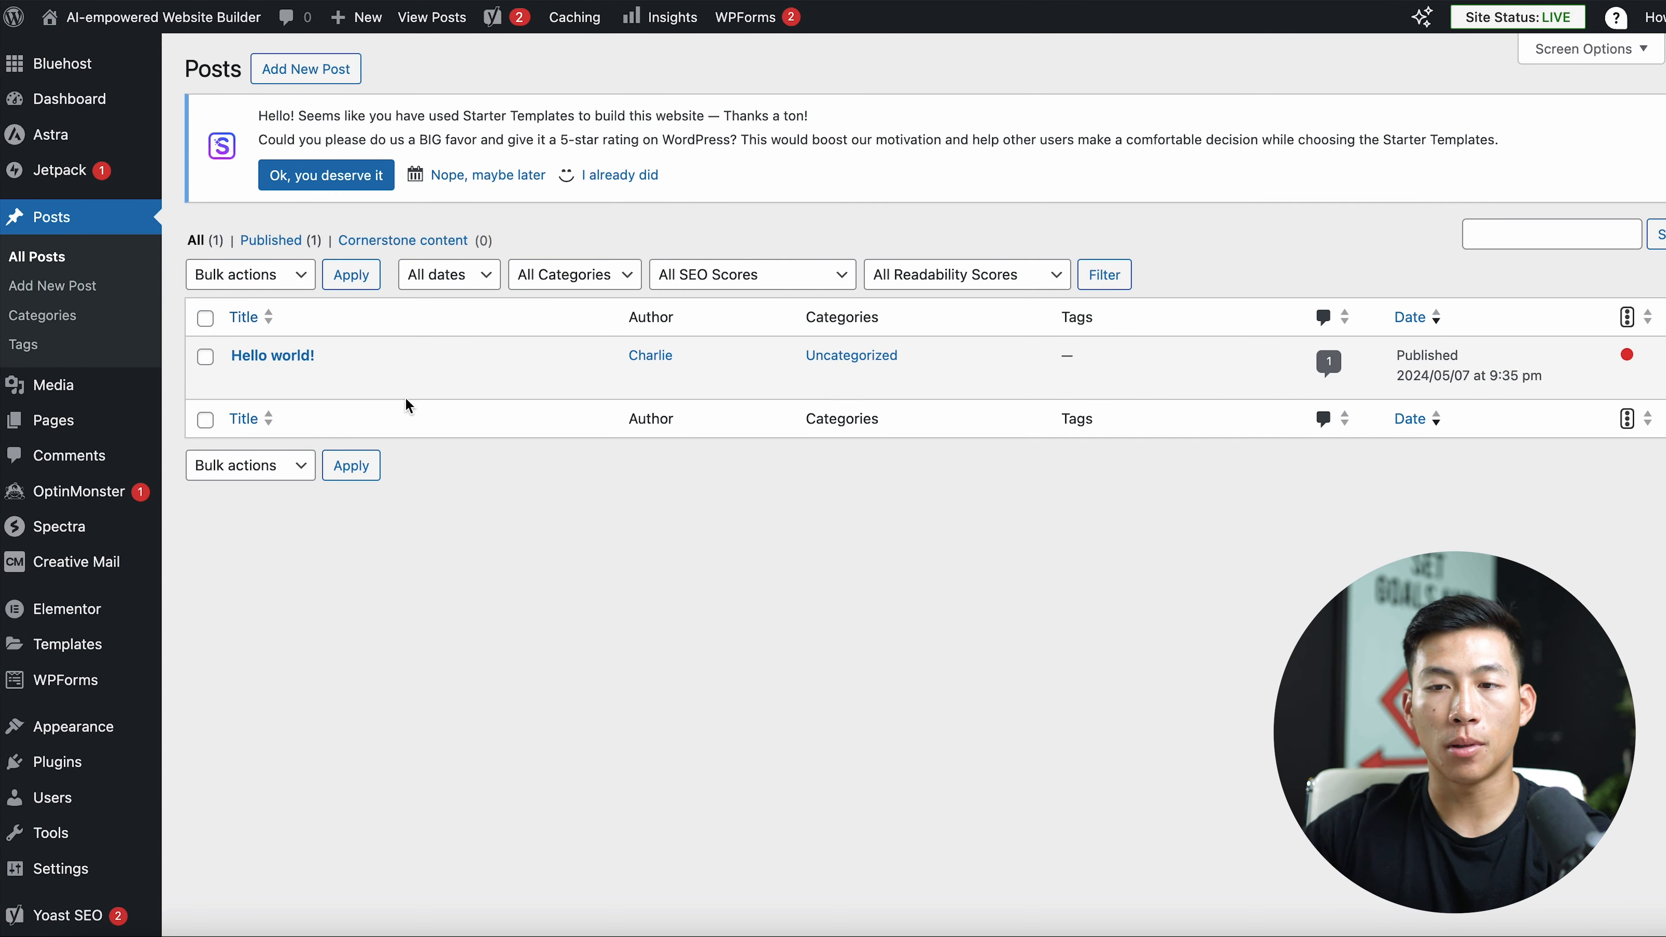
{"action": "mouse_move", "coordinate": [59, 394]}
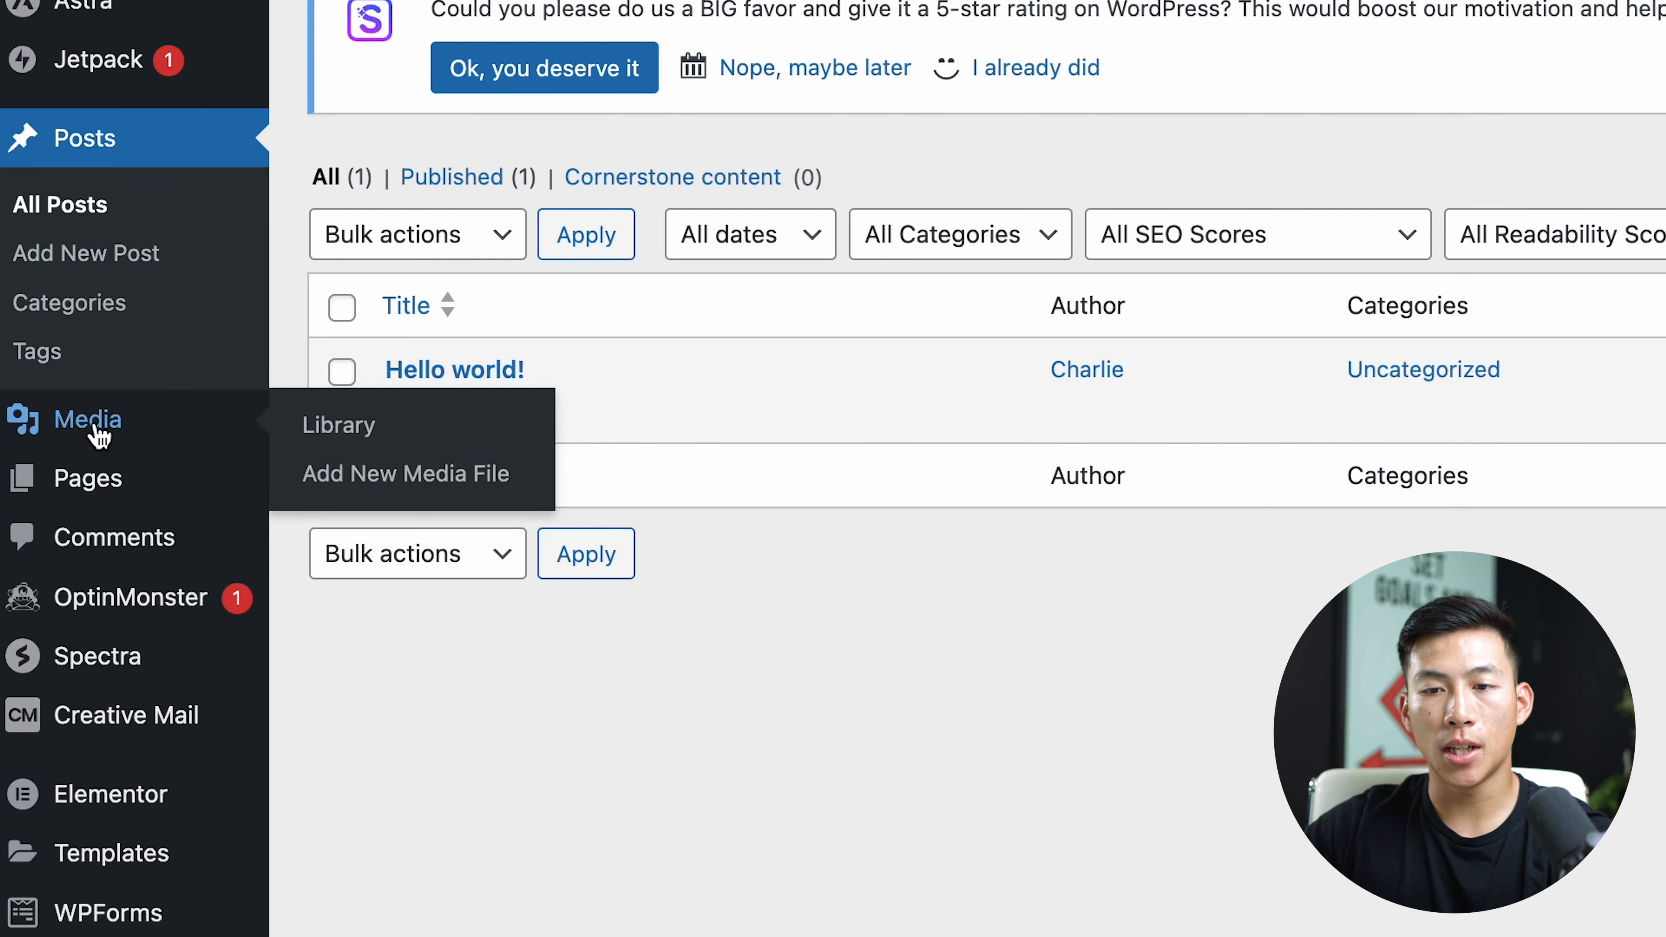
{"action": "left_click", "coordinate": [95, 428]}
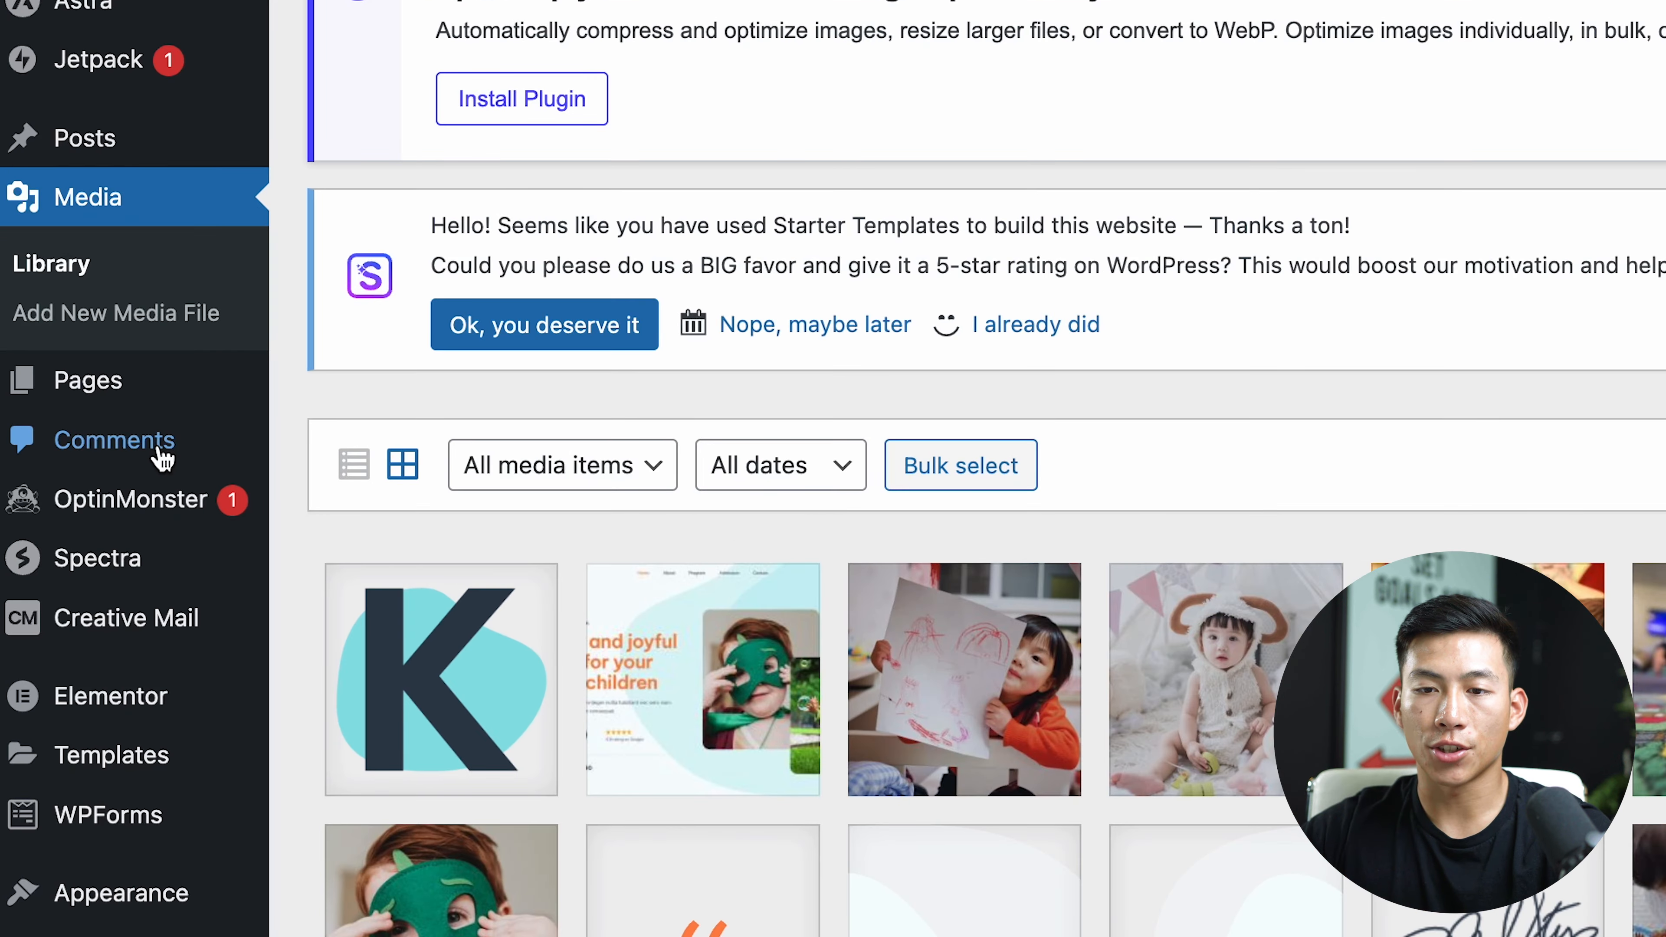
{"action": "left_click", "coordinate": [64, 405]}
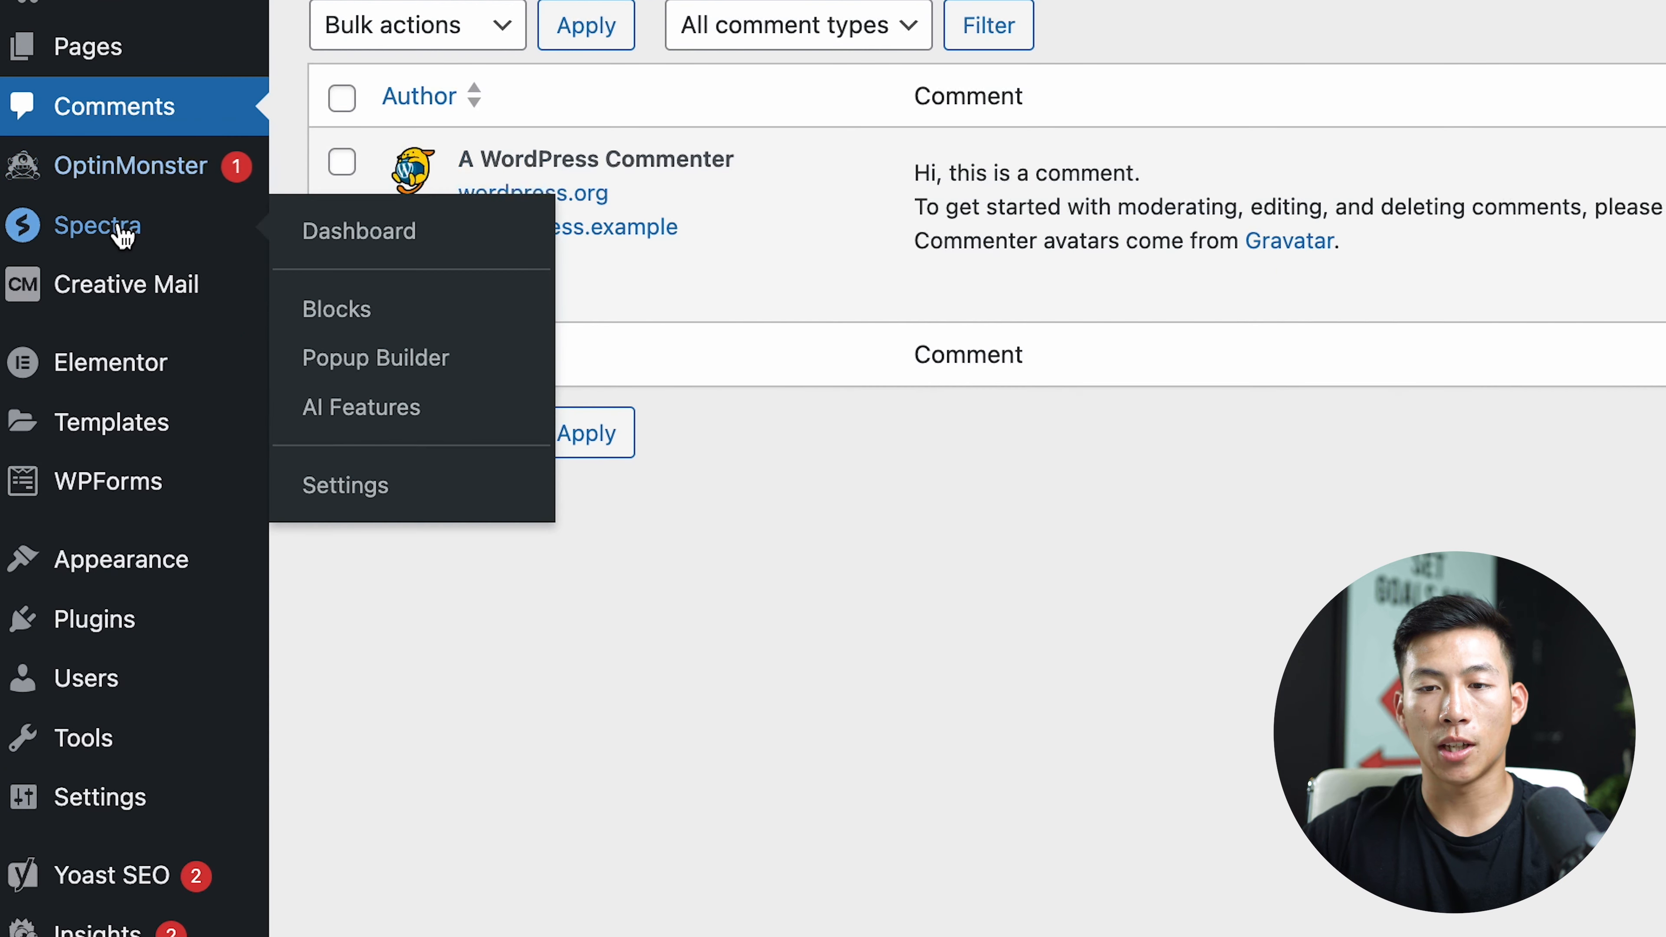
Step: Look through the dashboard options offered for Spectra, Creative Mail, Elementor, WPForms, Plugins, Users and Tools
{"action": "mouse_move", "coordinate": [87, 365]}
{"action": "mouse_move", "coordinate": [137, 238]}
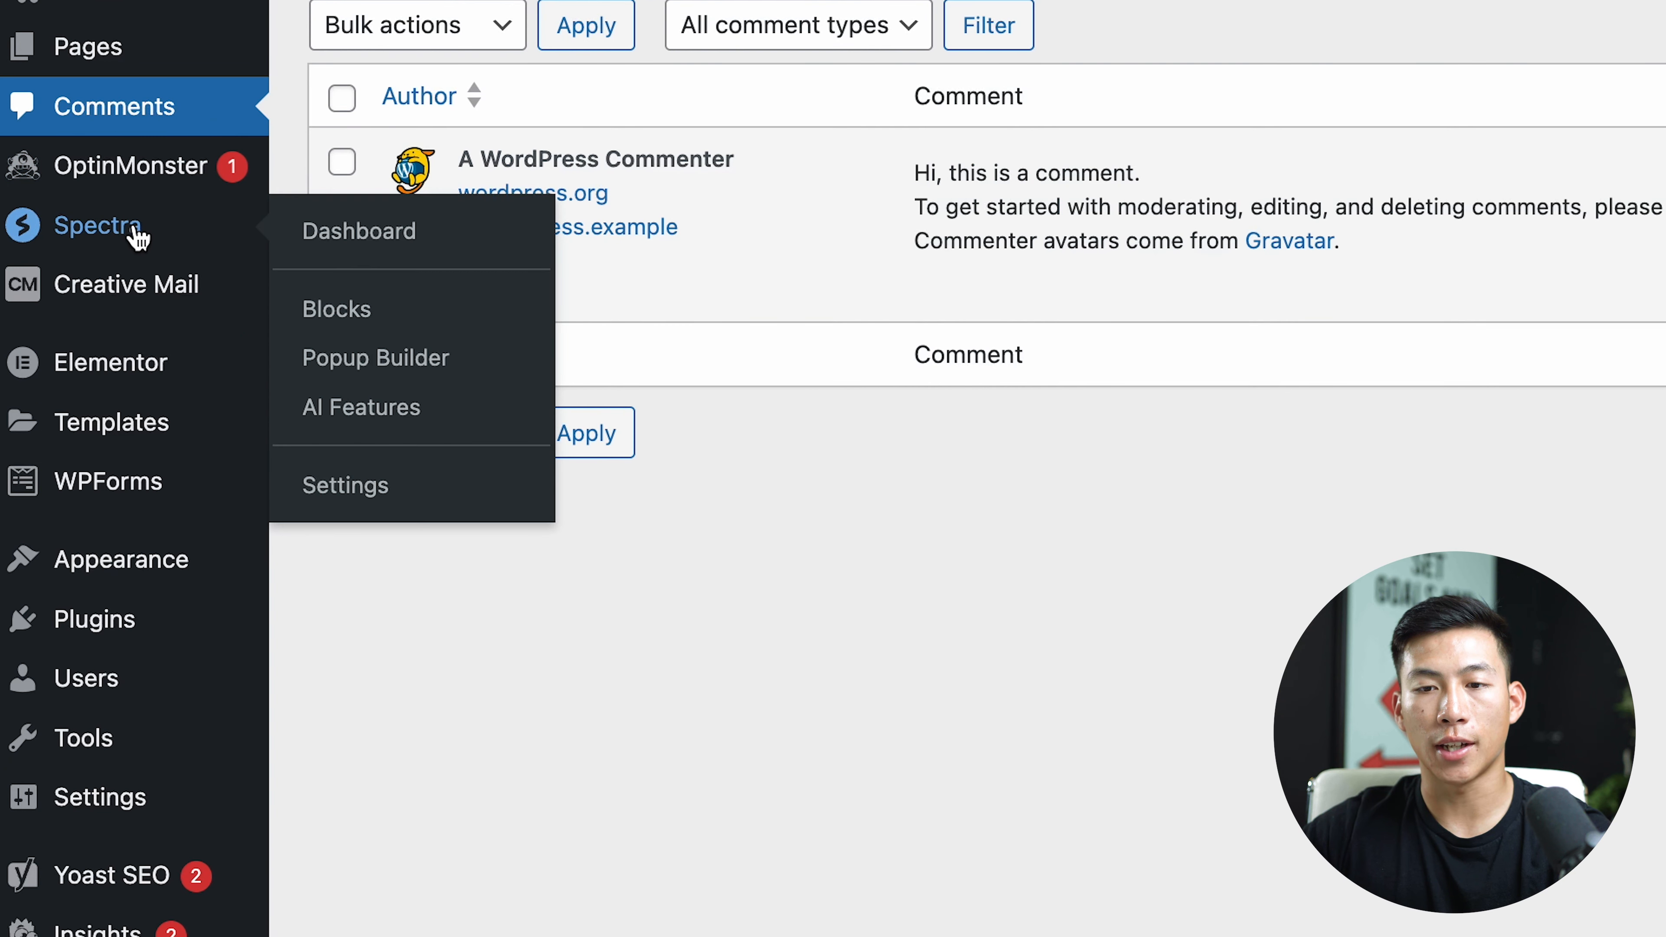
{"action": "mouse_move", "coordinate": [152, 292]}
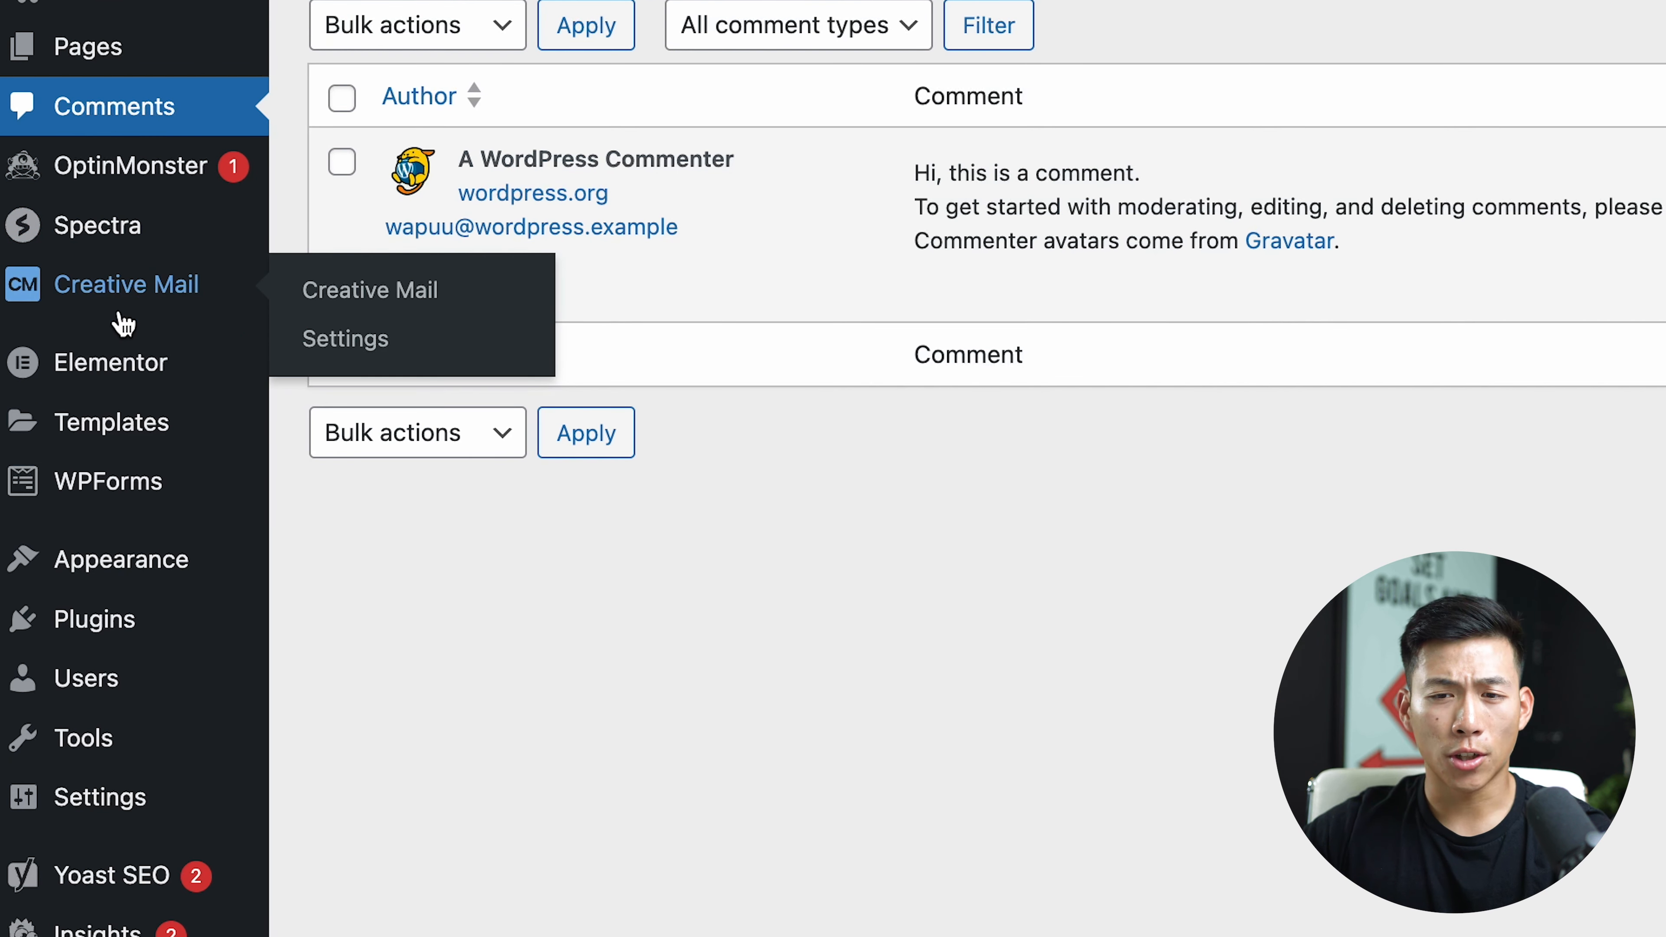
{"action": "mouse_move", "coordinate": [138, 375]}
{"action": "mouse_move", "coordinate": [152, 500]}
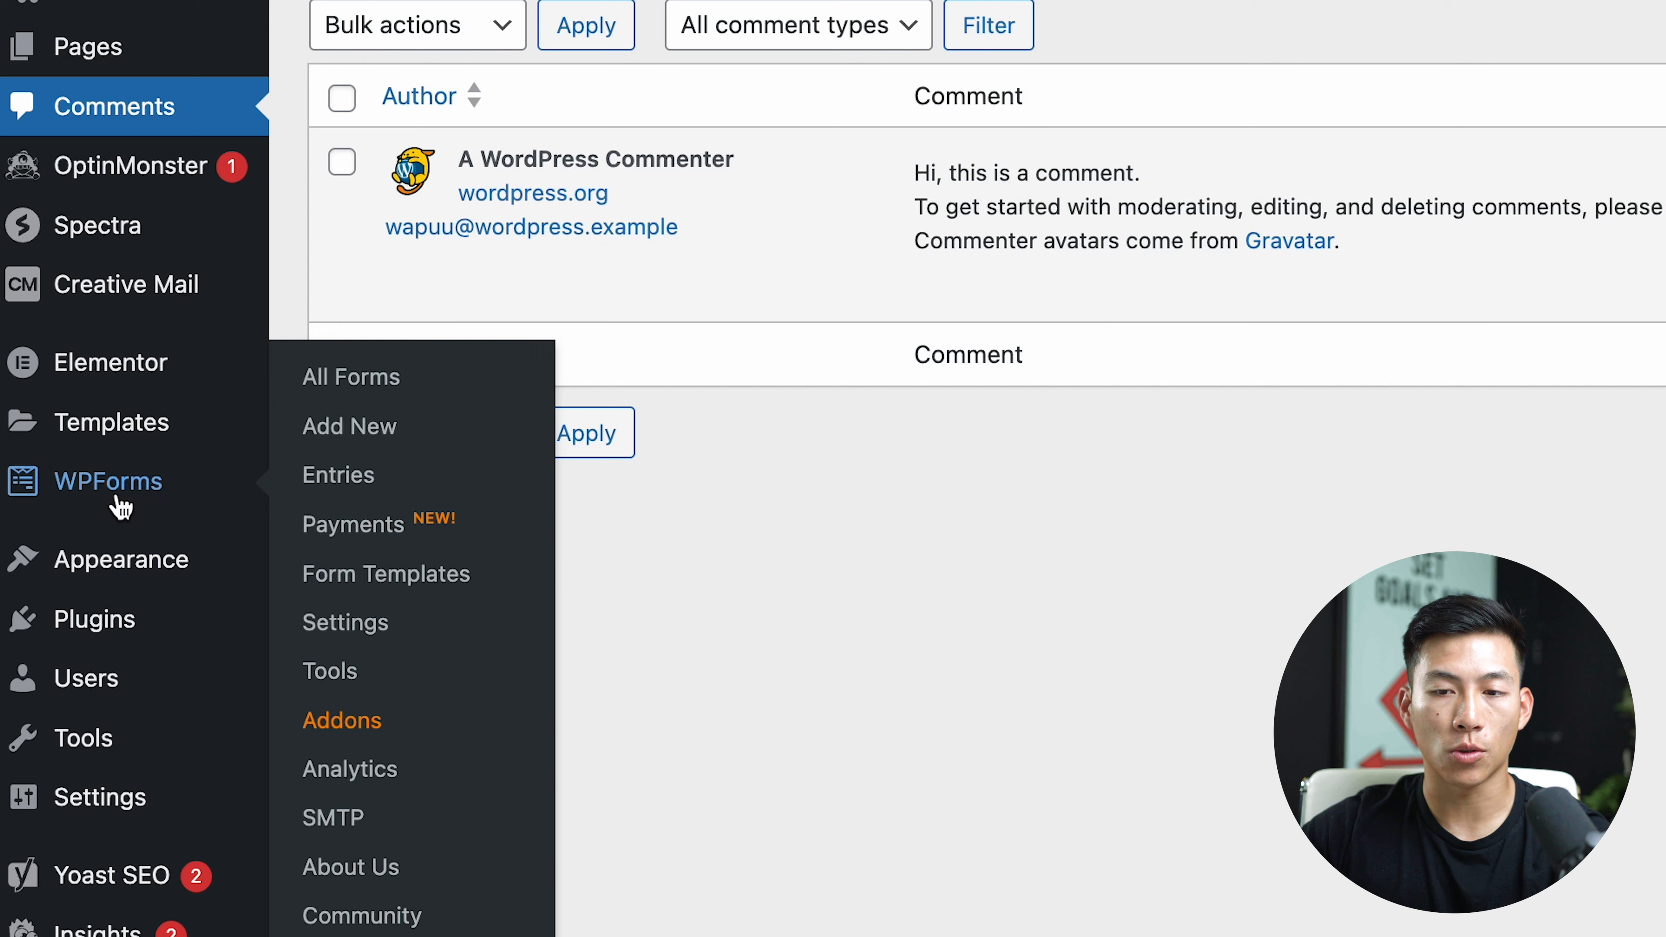
{"action": "mouse_move", "coordinate": [95, 633]}
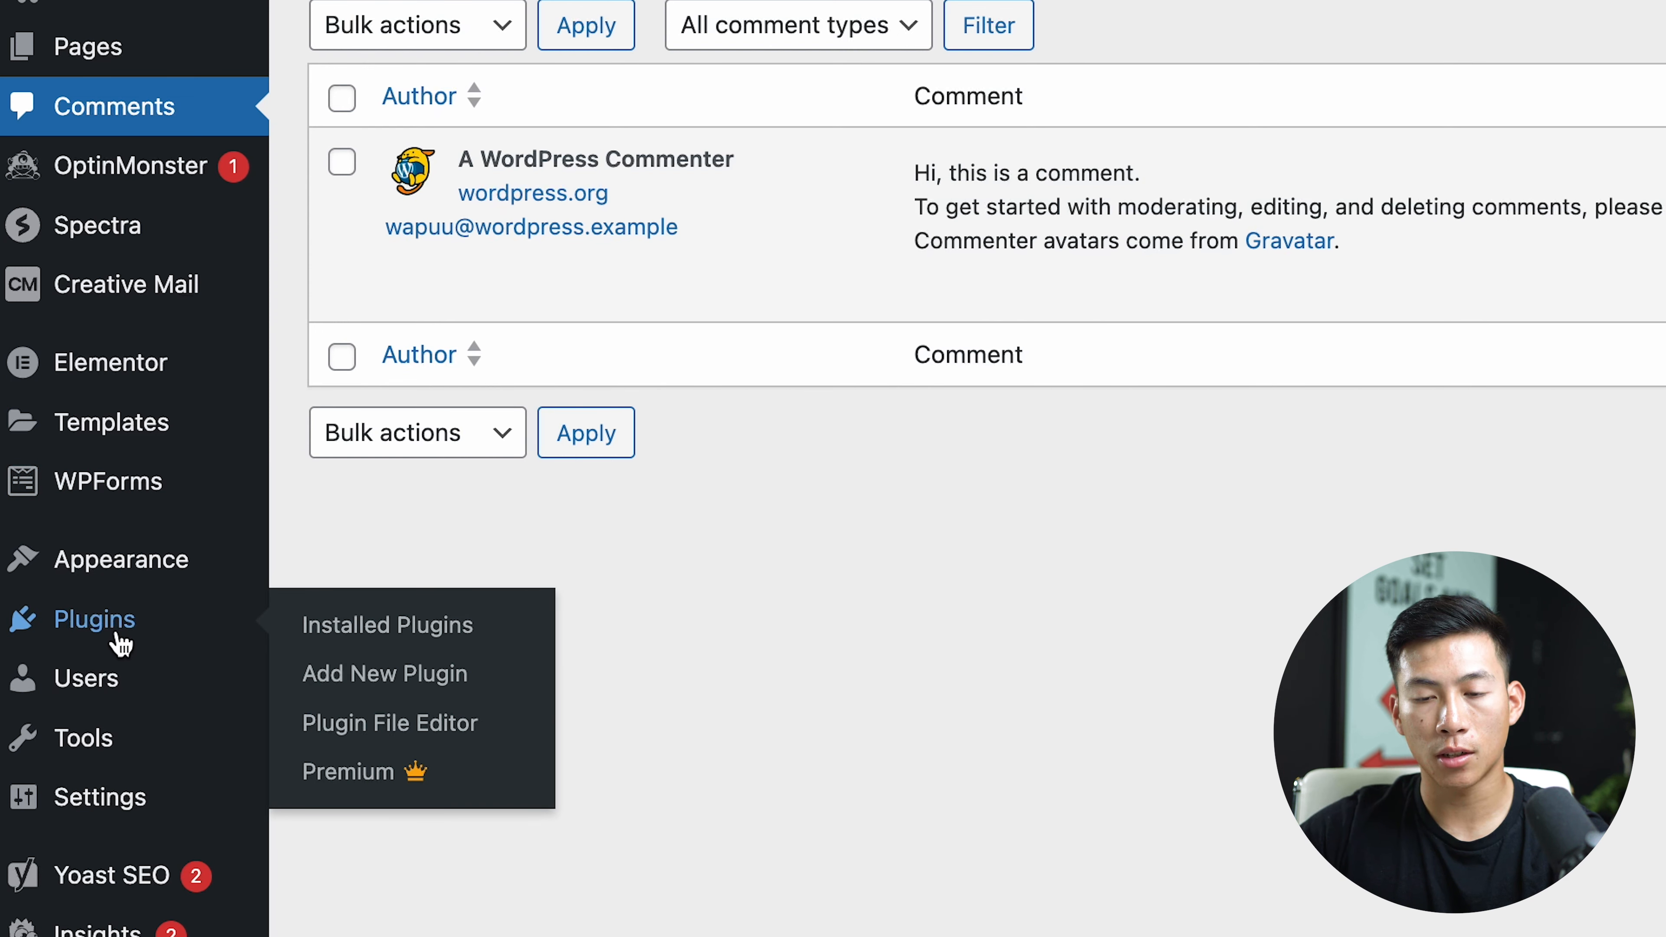
{"action": "scroll", "coordinate": [131, 604], "scroll_direction": "down", "scroll_amount": 3}
{"action": "mouse_move", "coordinate": [148, 531]}
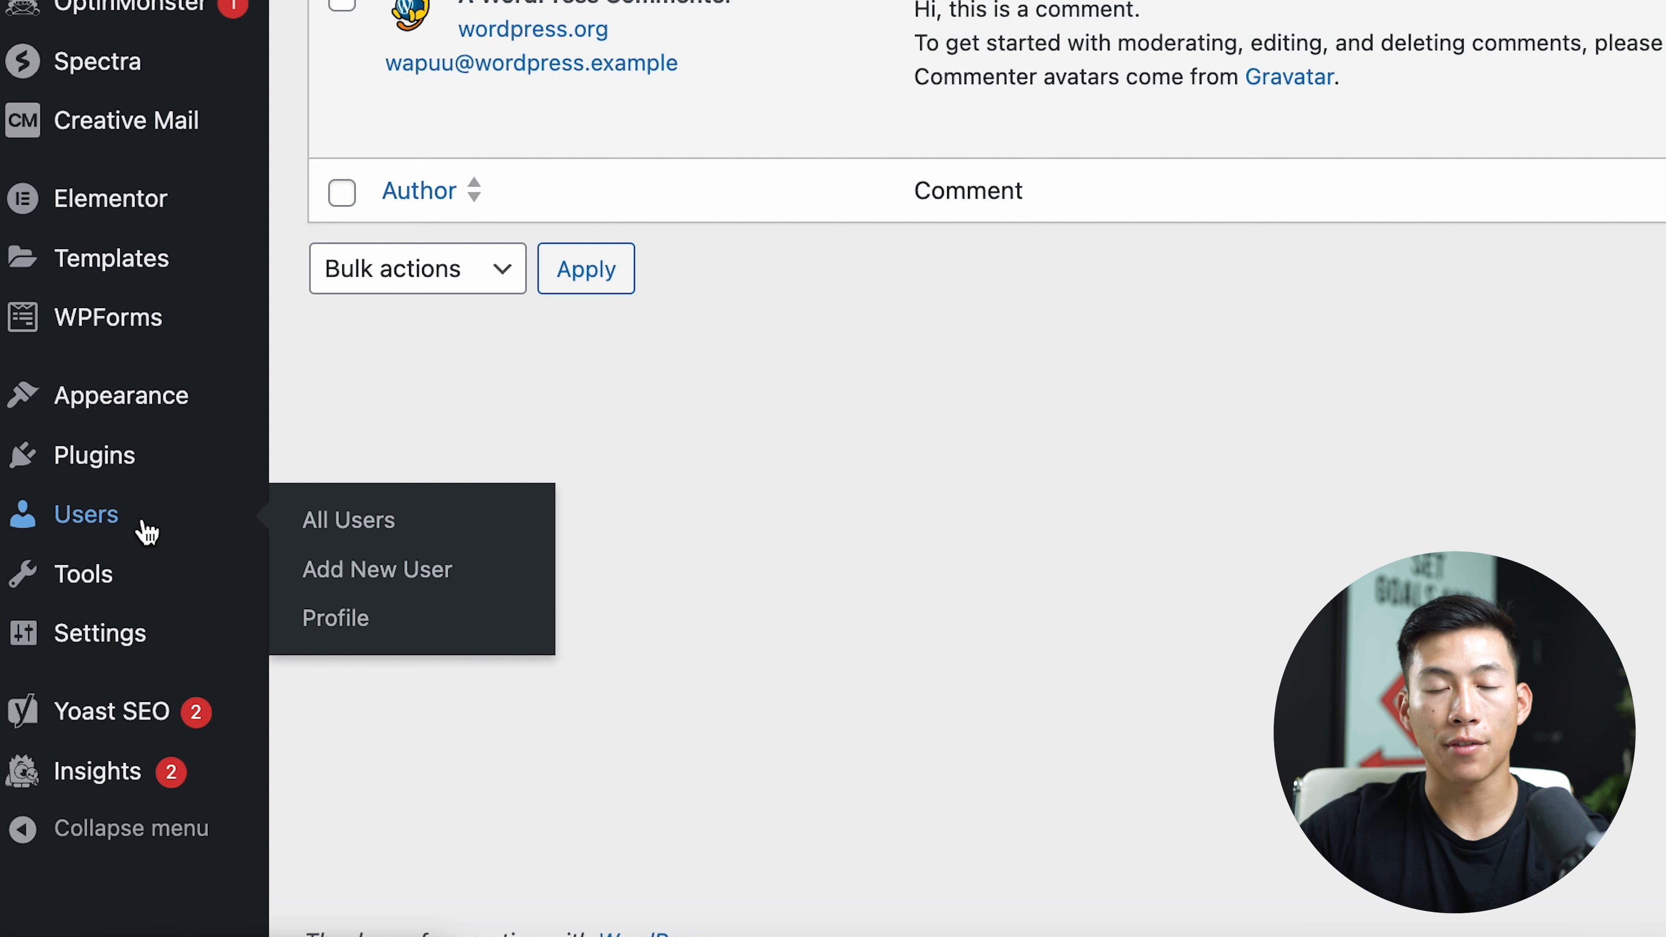
{"action": "mouse_move", "coordinate": [138, 593]}
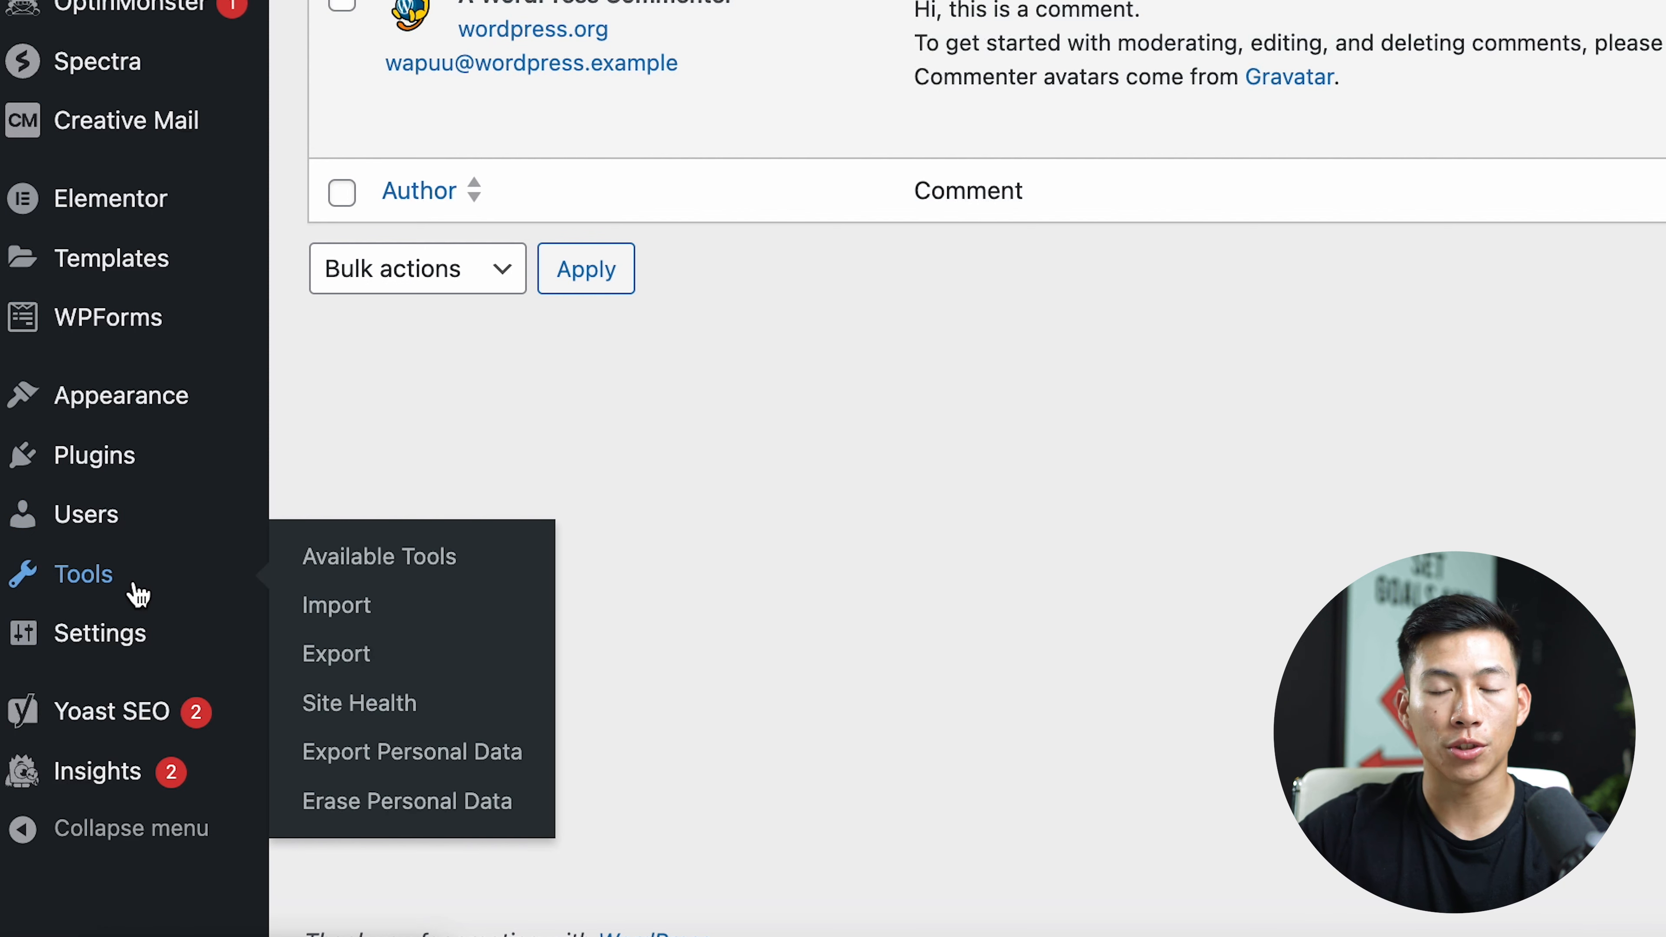
Step: Open the site's permalink settings and review the available permalink structures
{"action": "mouse_move", "coordinate": [196, 648]}
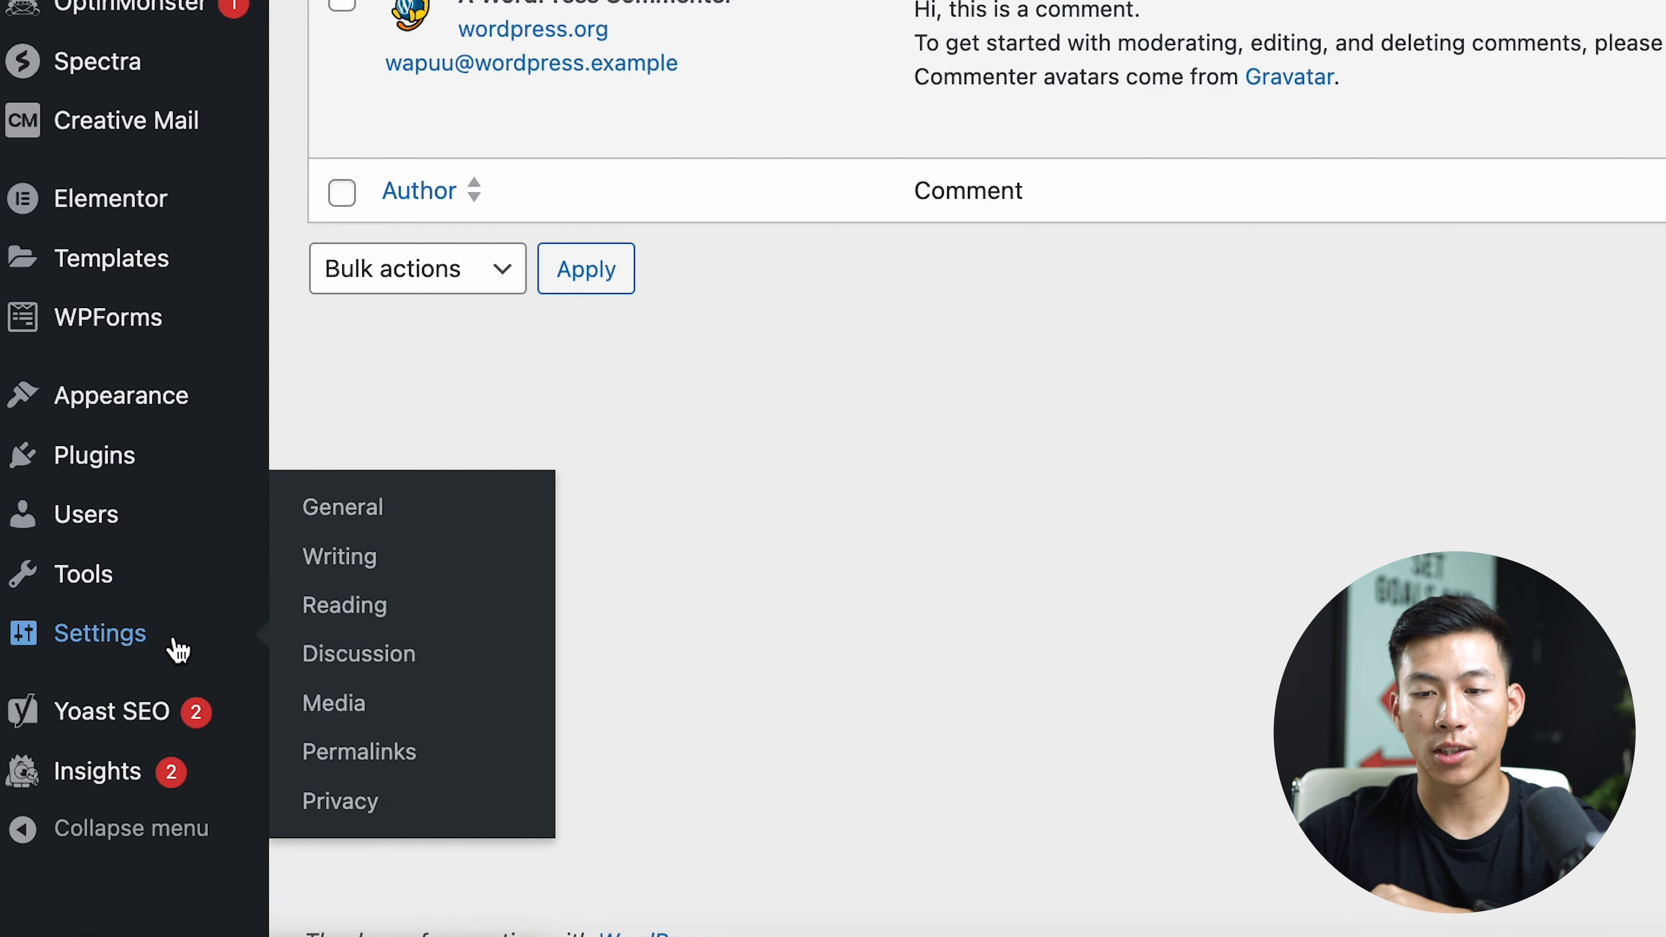
{"action": "left_click", "coordinate": [387, 769]}
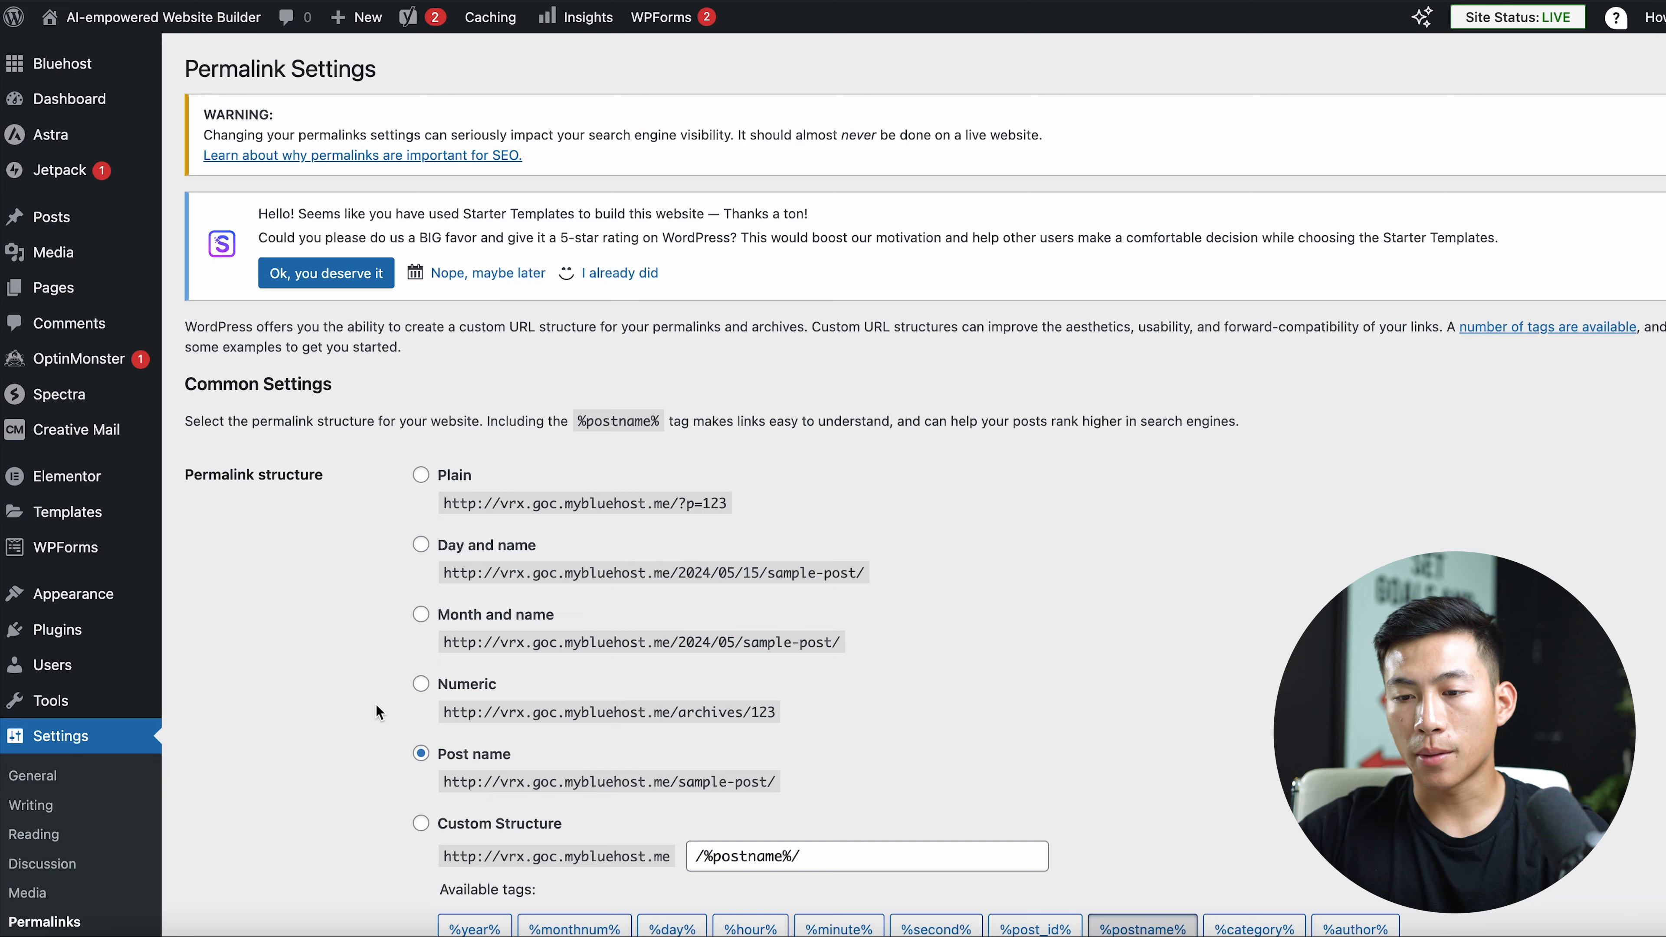
{"action": "scroll", "coordinate": [420, 696], "scroll_direction": "down", "scroll_amount": 2}
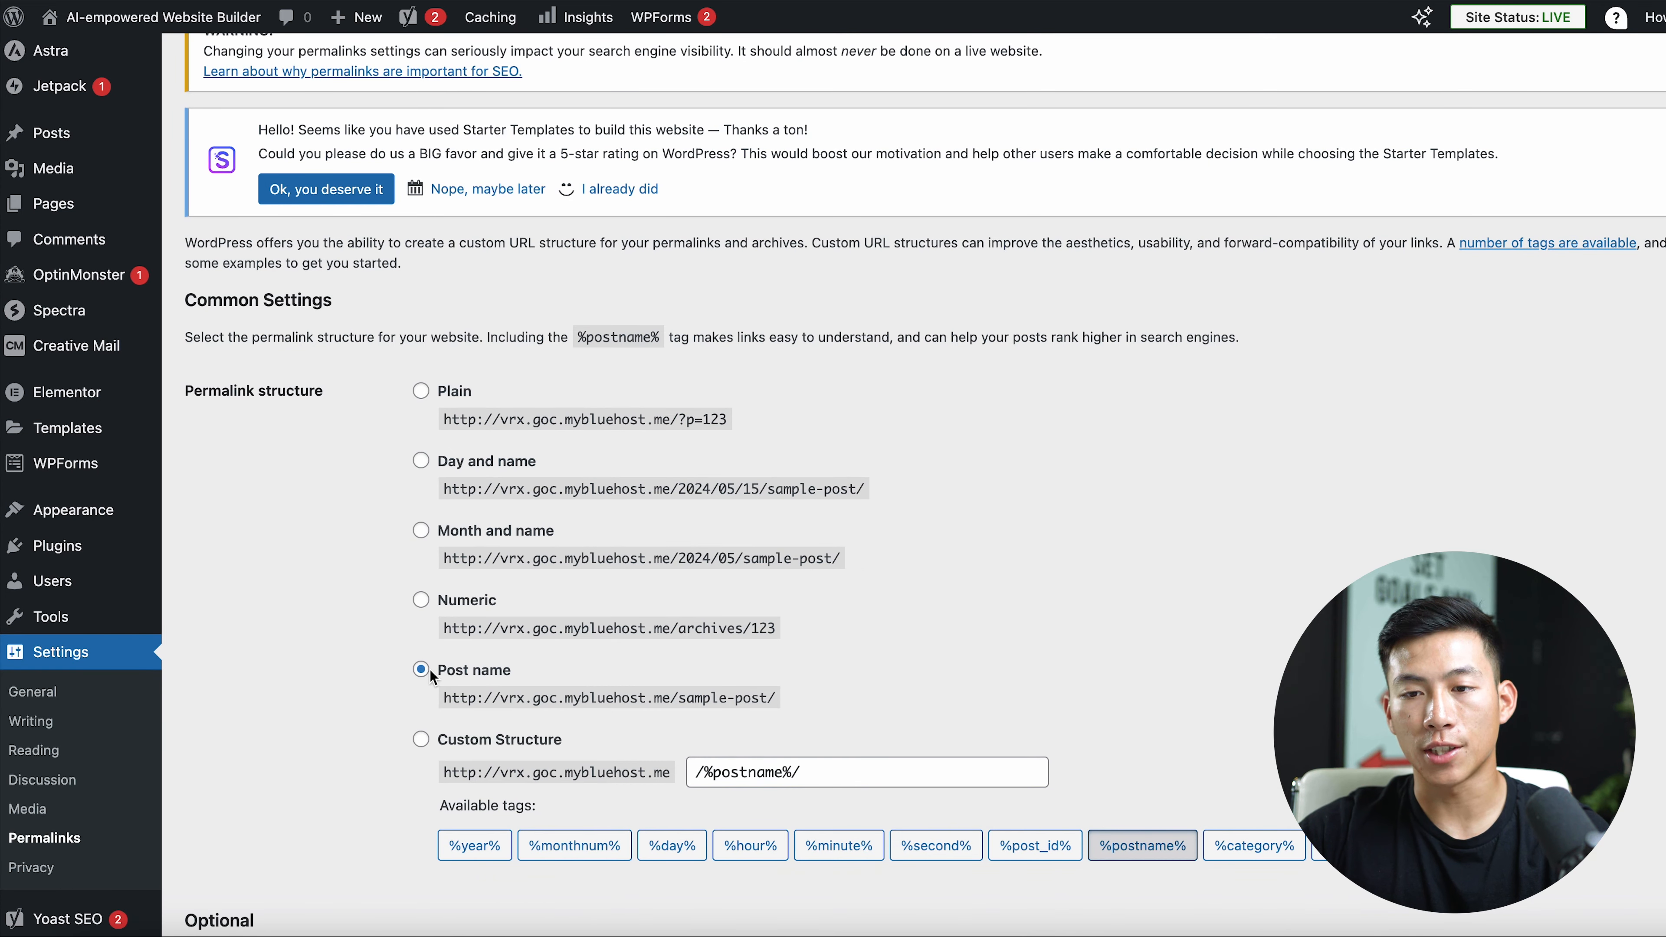